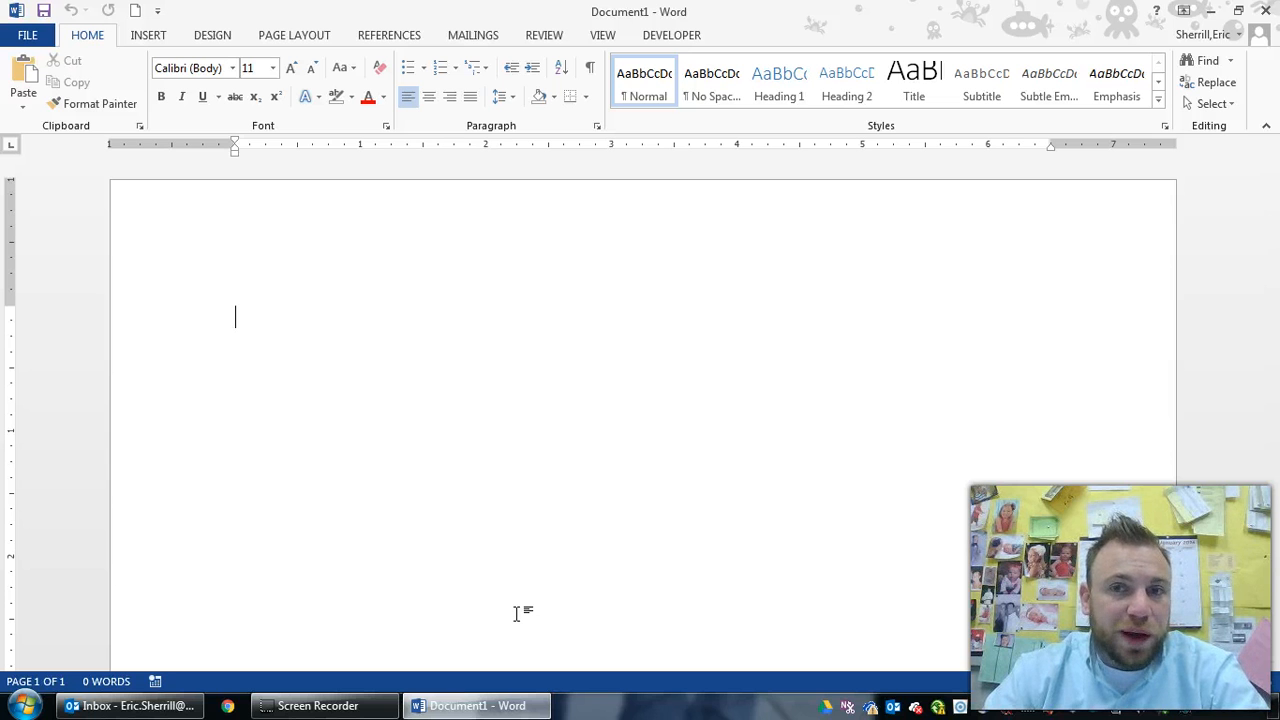
Dismiss the mail notification and type the heading 'Found Dog' in the blank document
left_click(531, 558)
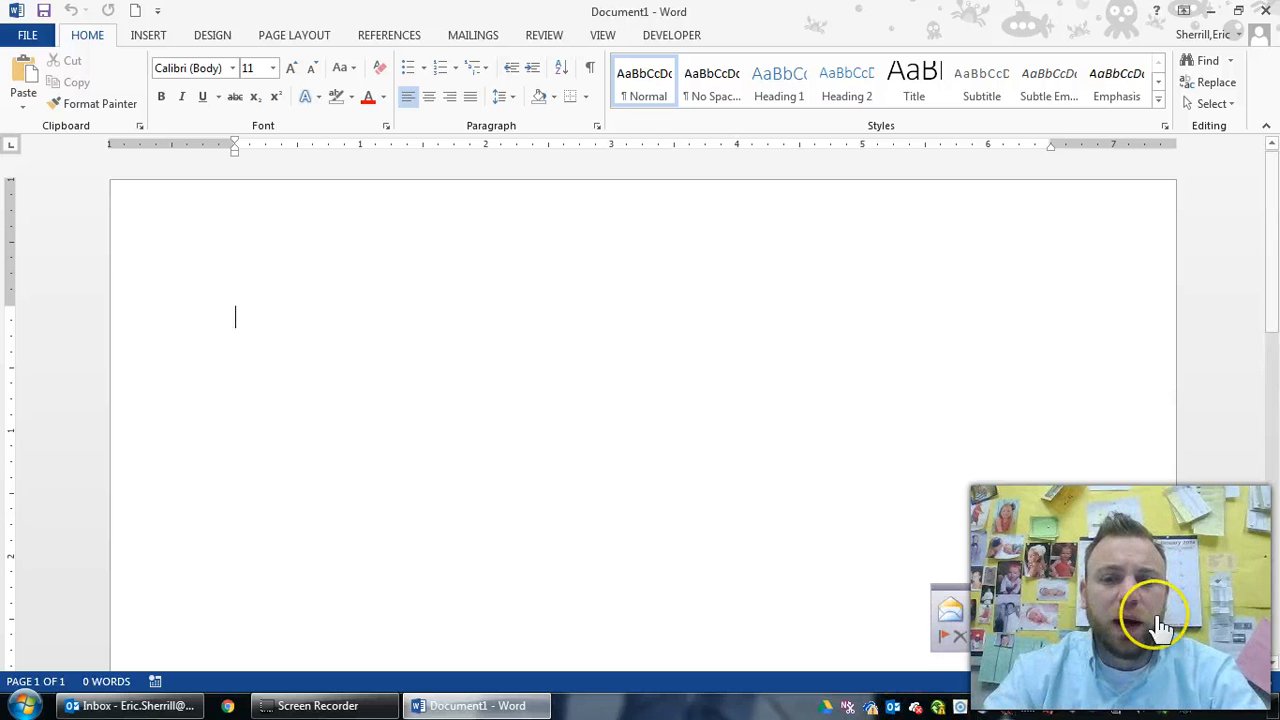
left_click(1224, 598)
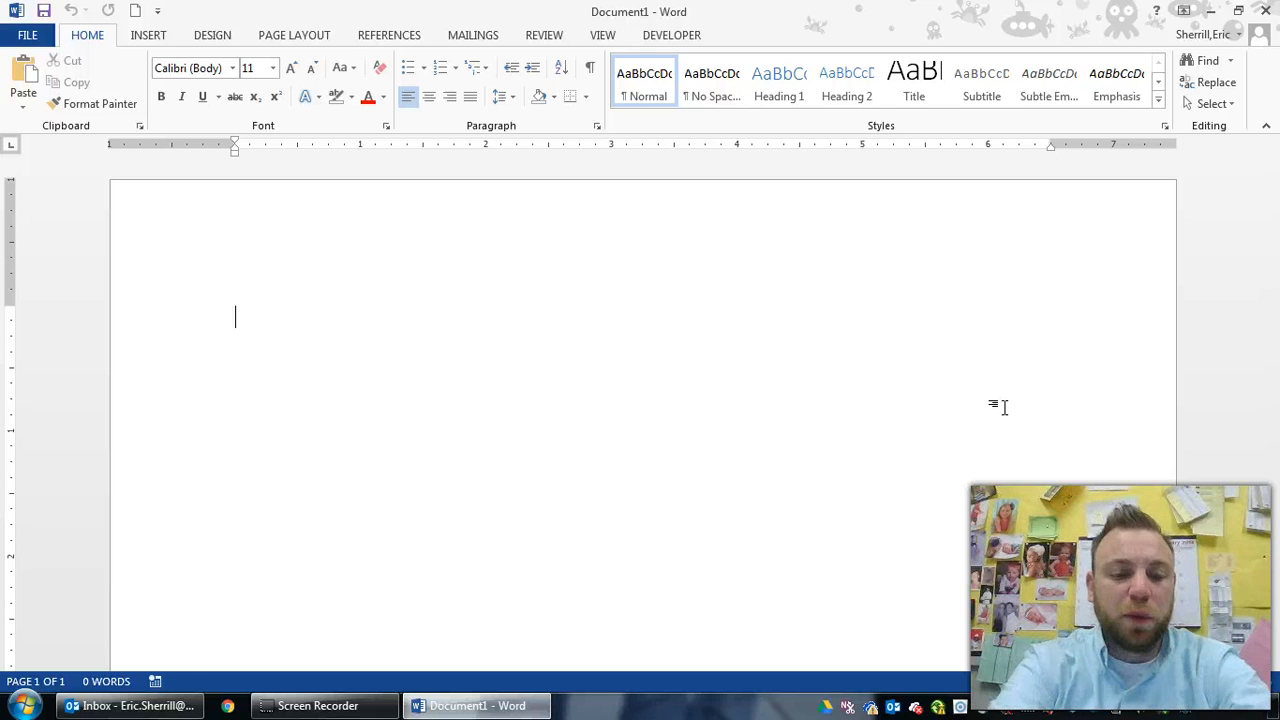
type("Found Dog")
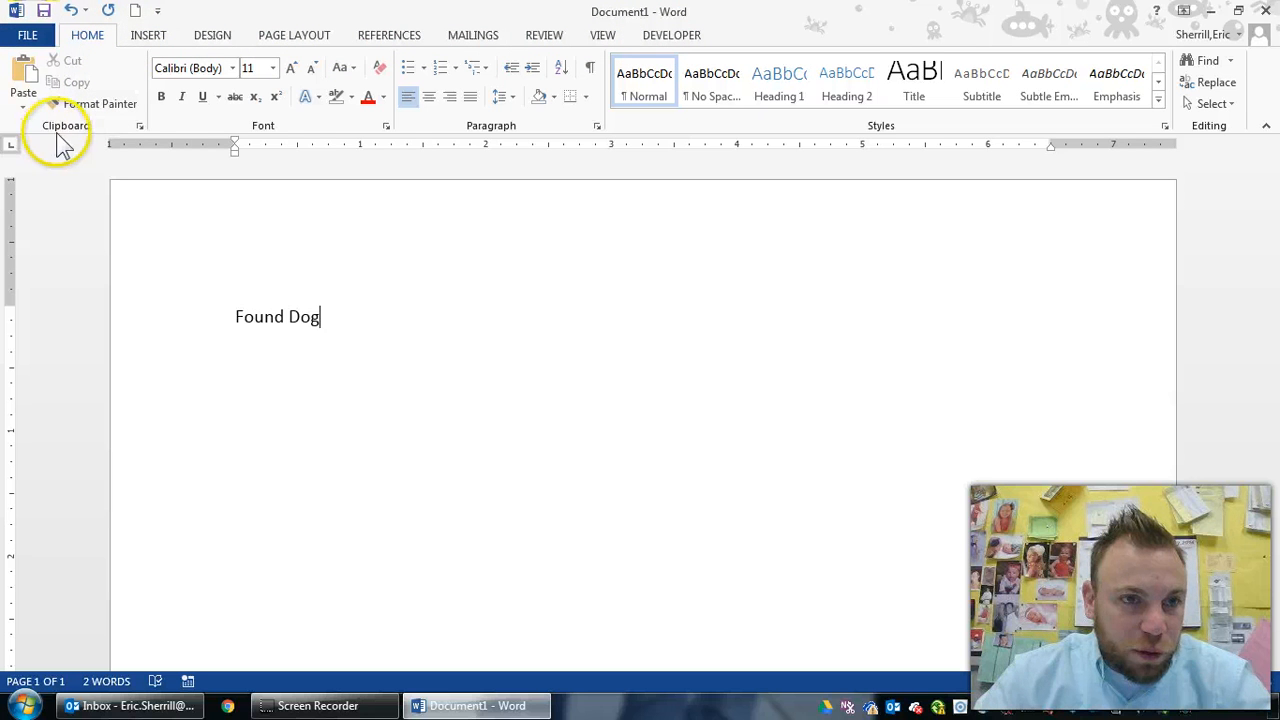
left_click(267, 127)
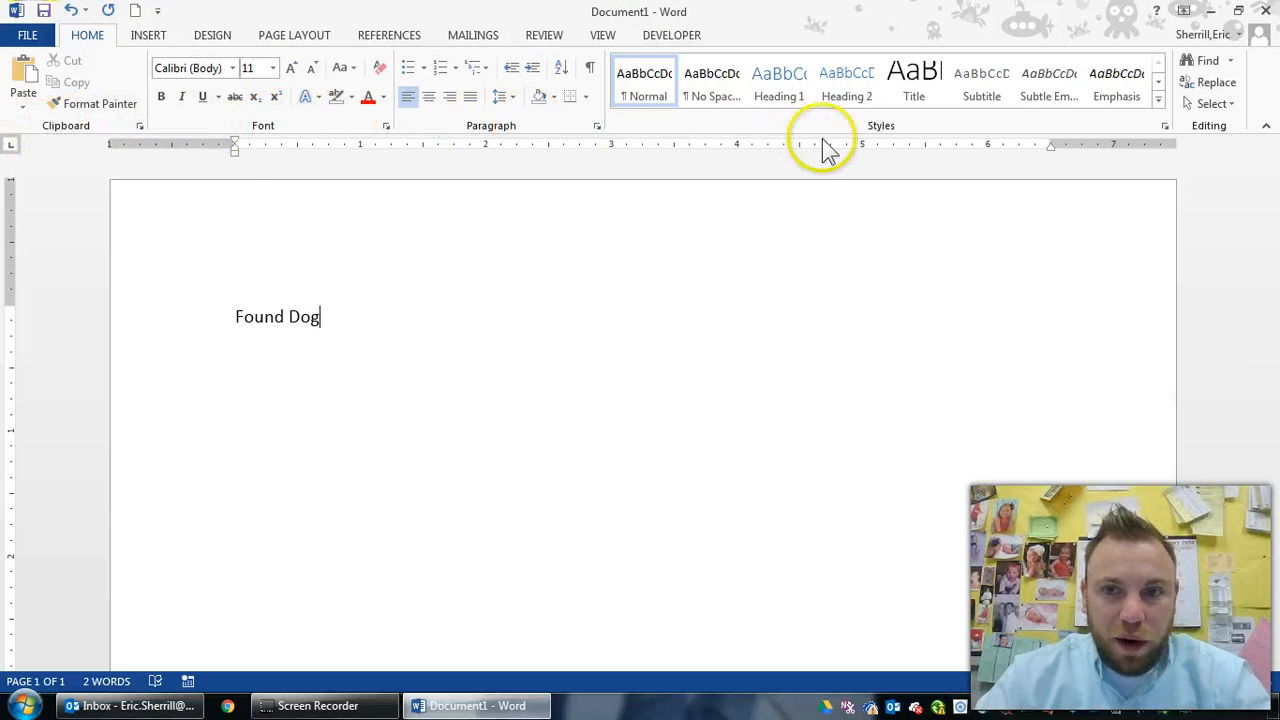
left_click(1227, 120)
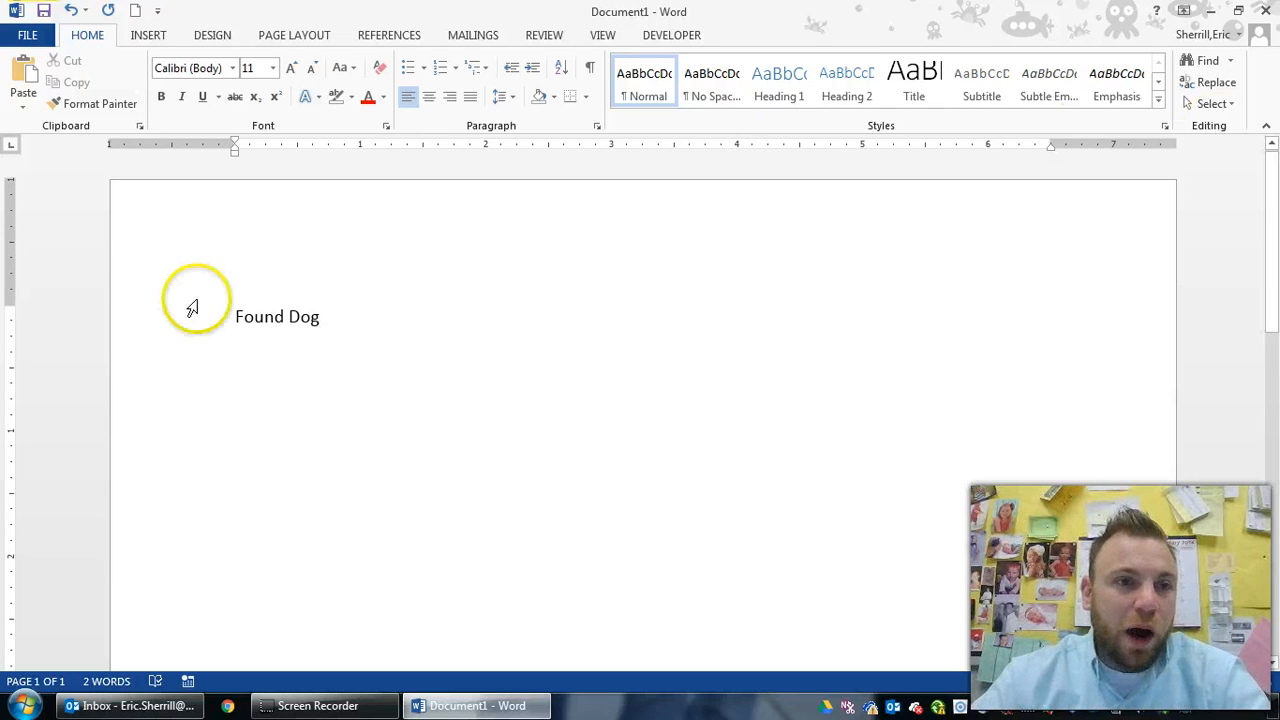
Tour the Insert, Design, Page Layout, References, Mailings, Review, View and Developer tabs, returning to Home
left_click(135, 38)
left_click(205, 36)
left_click(301, 38)
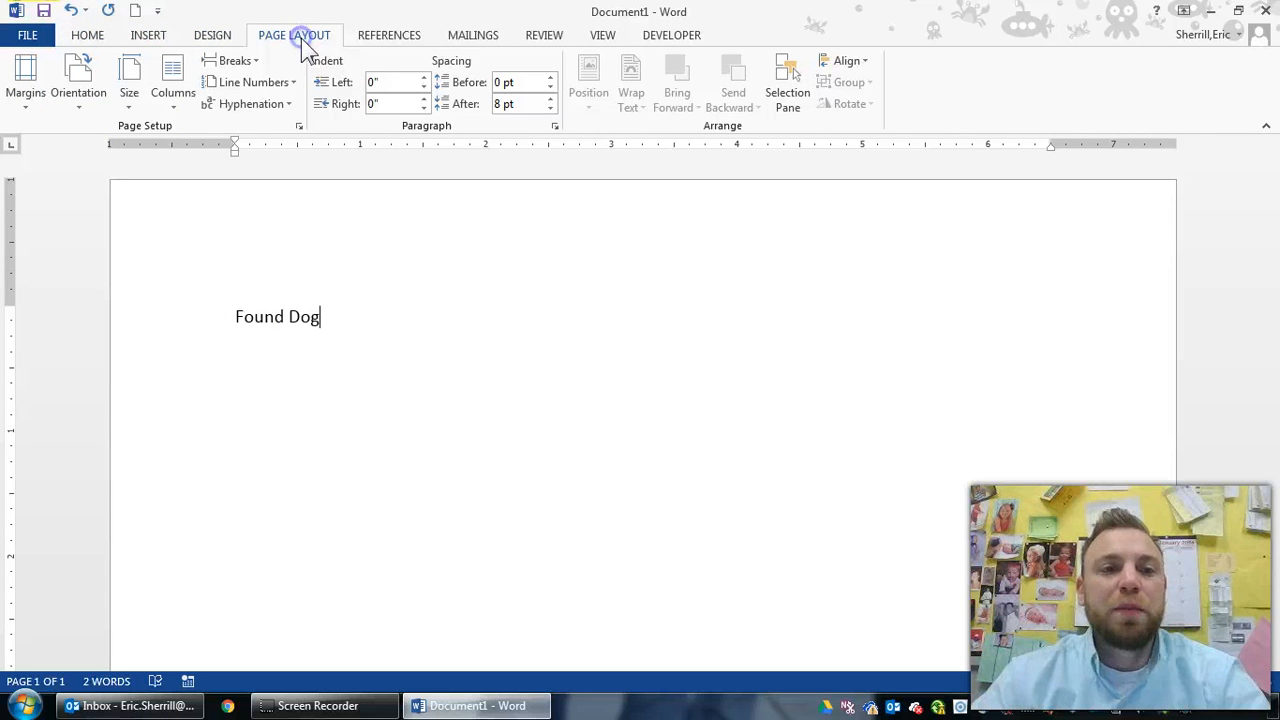
left_click(363, 38)
left_click(482, 37)
left_click(550, 38)
left_click(600, 38)
left_click(652, 40)
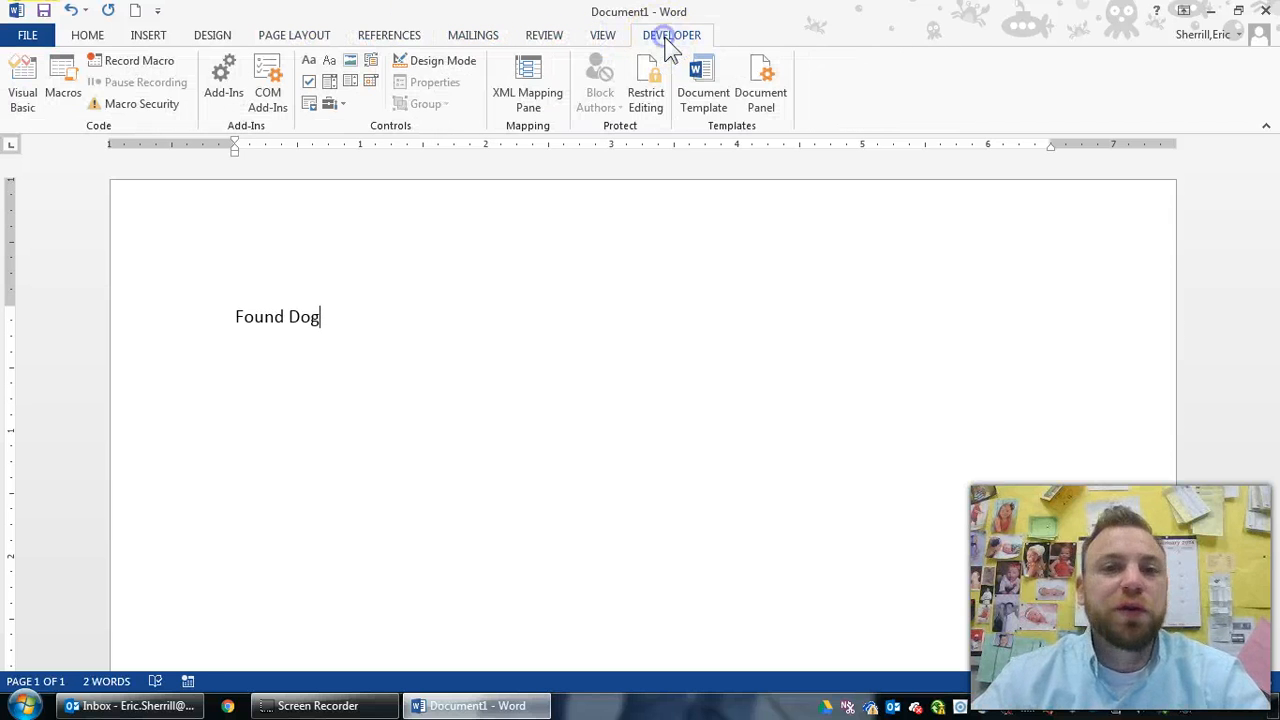
left_click(108, 40)
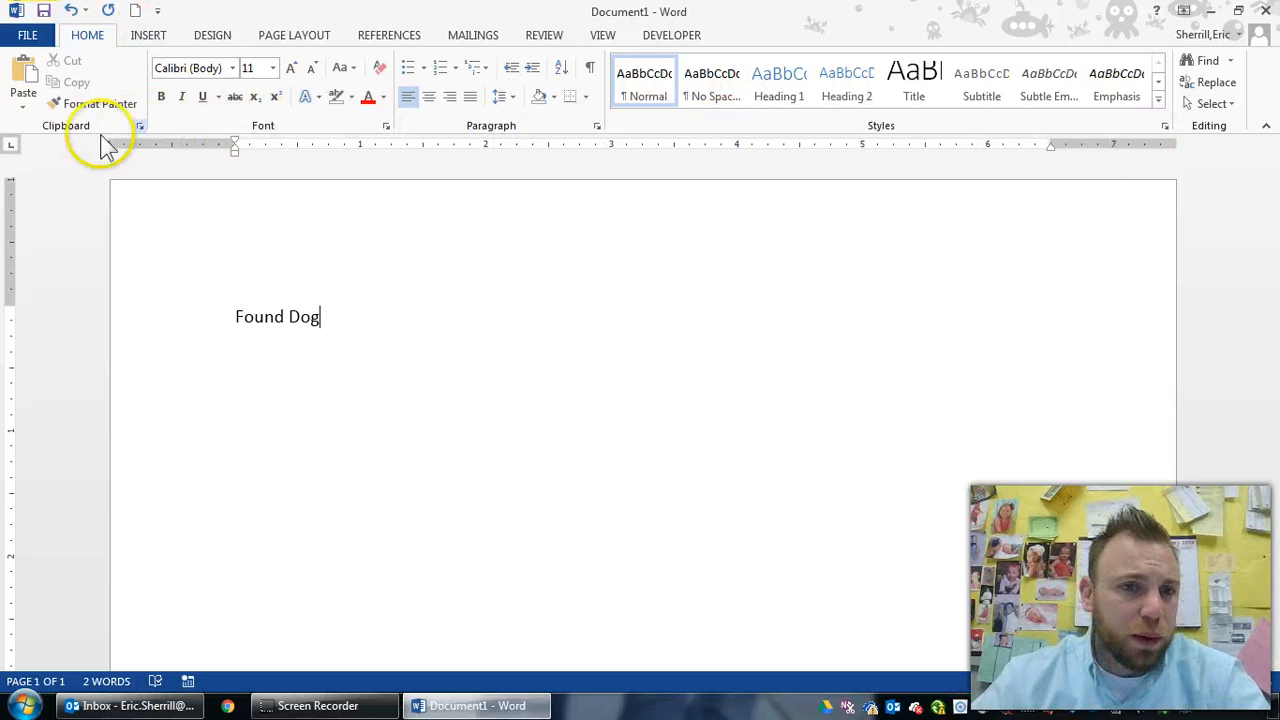
Toggle the Ruler, Gridlines and Navigation Pane on and off, then start a new line below 'Found Dog'
left_click(604, 34)
left_click(218, 61)
left_click(218, 61)
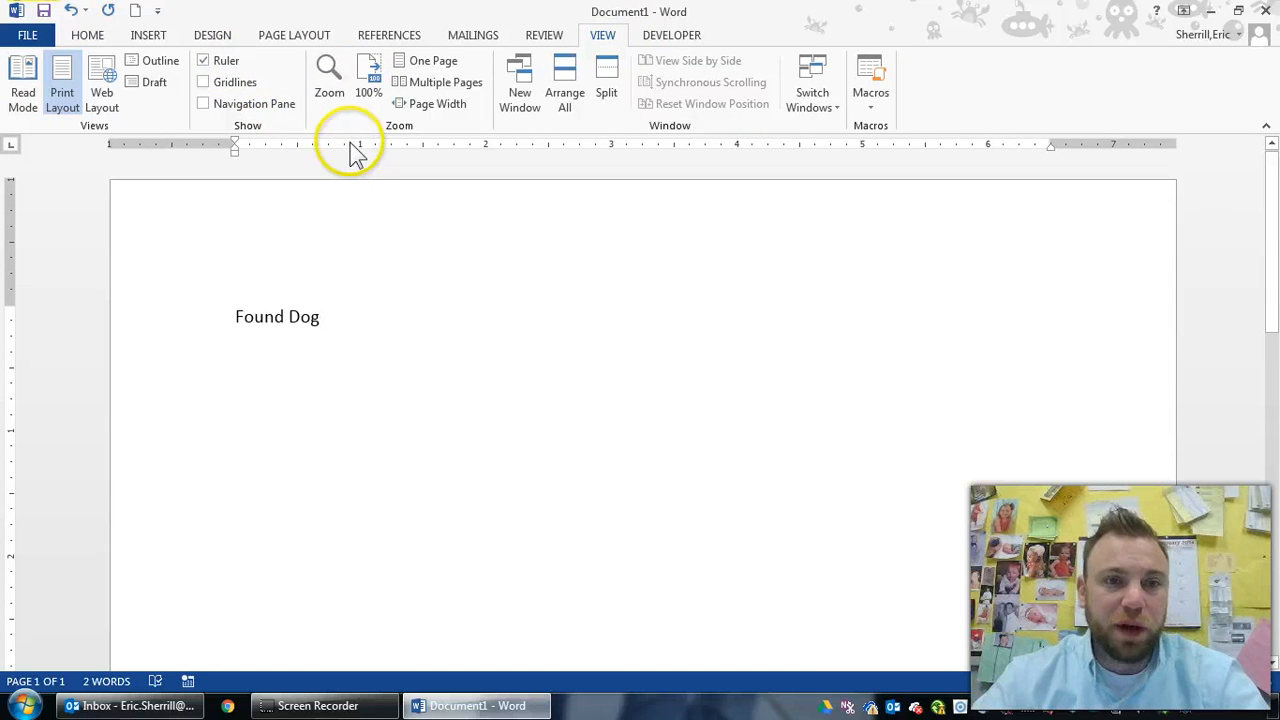
left_click(226, 83)
left_click(240, 107)
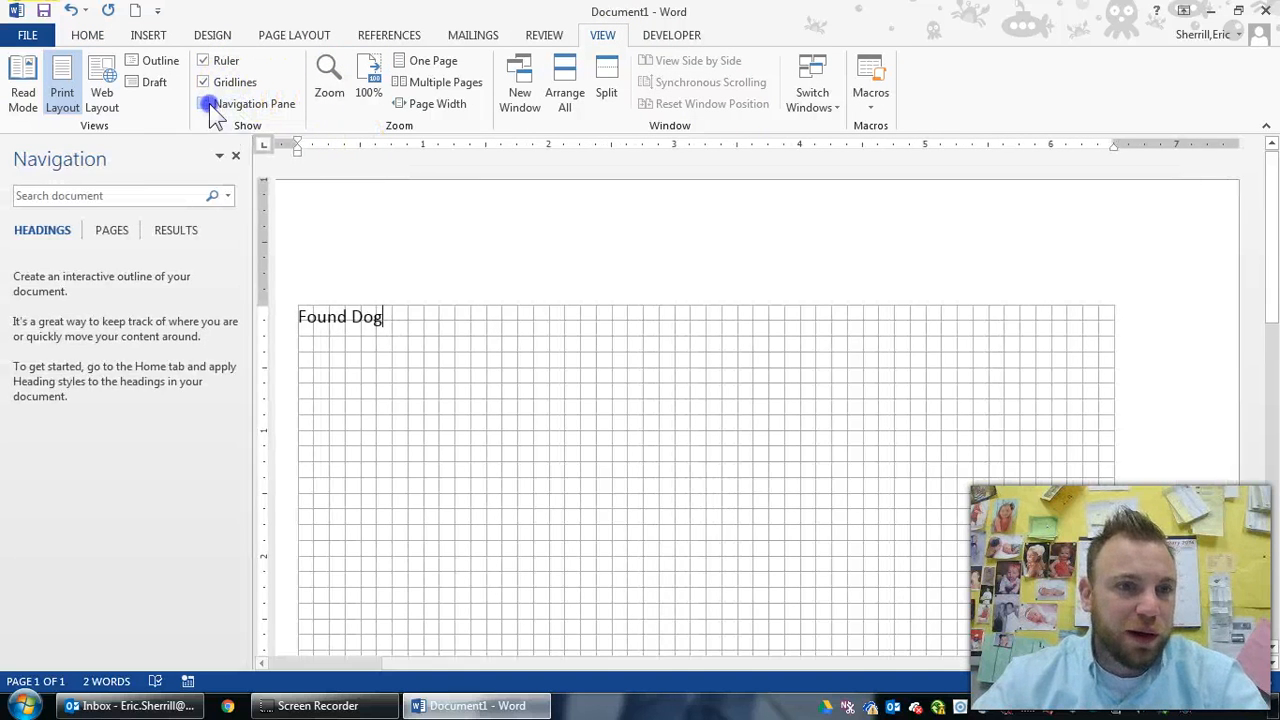
left_click(208, 104)
left_click(205, 82)
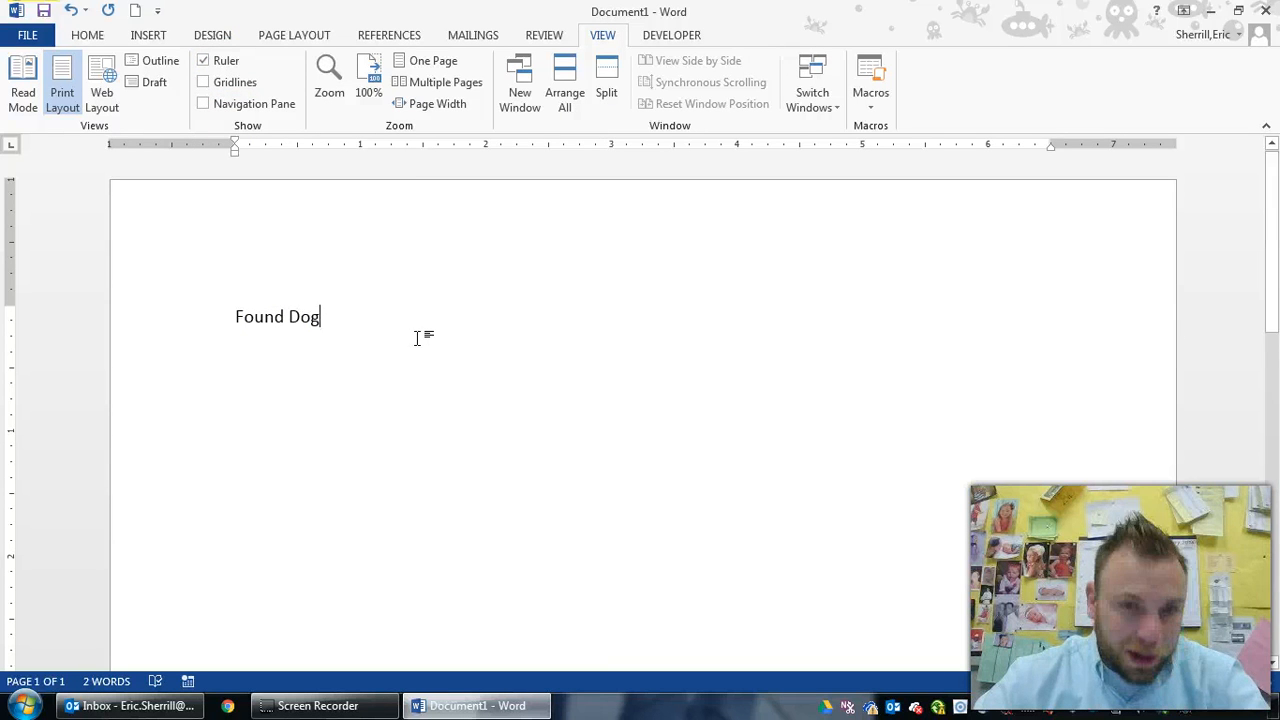
key("Return")
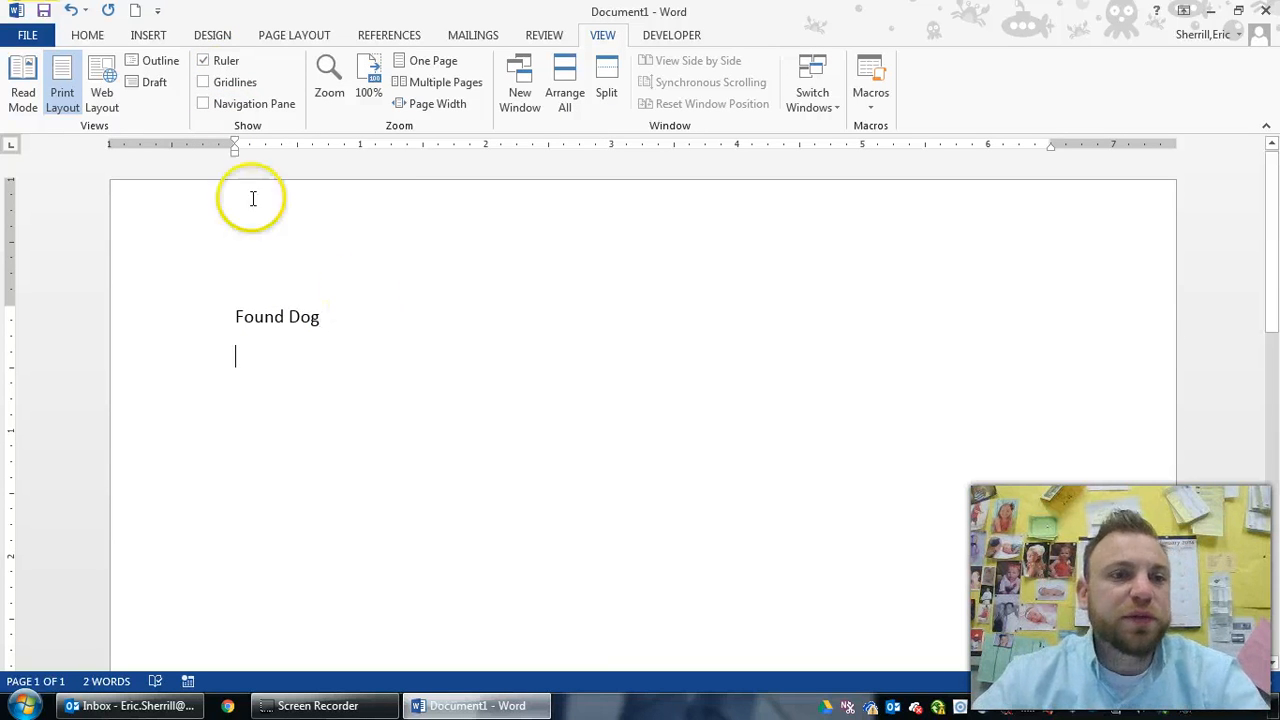
Turn on Show/Hide ¶, try a tab and manual line break, delete them, and add an empty paragraph
left_click(90, 38)
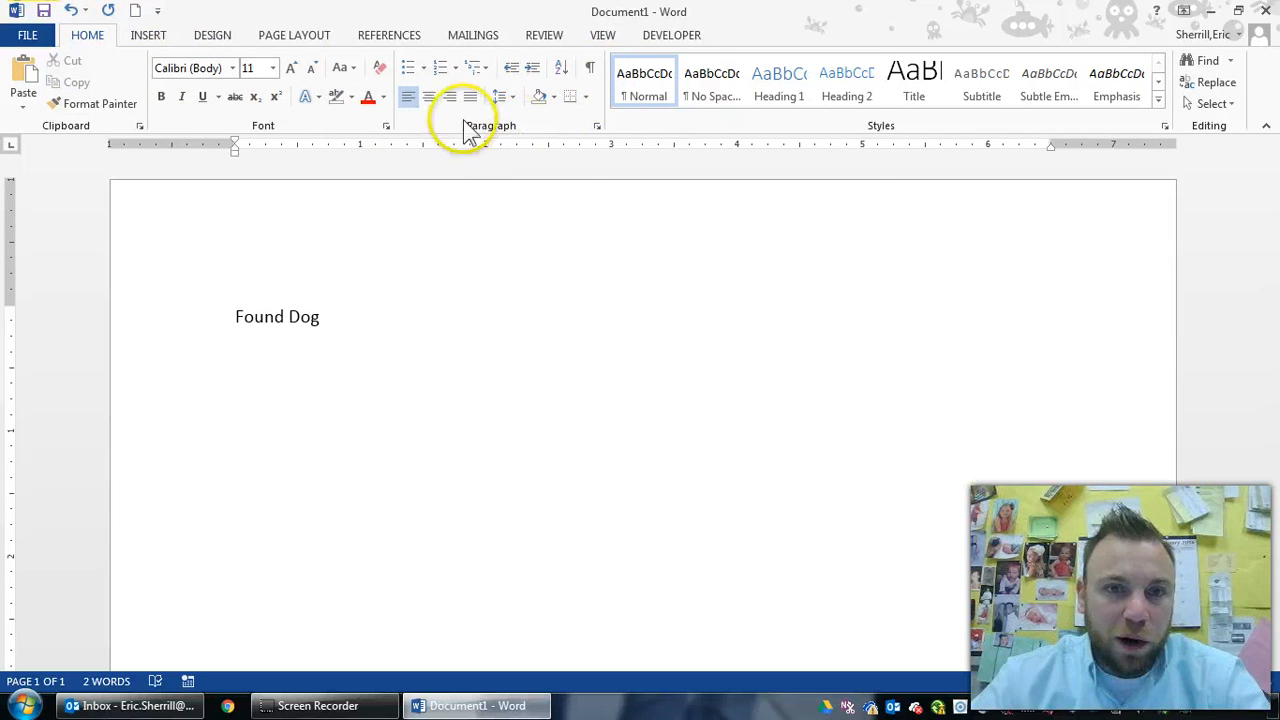
left_click(588, 70)
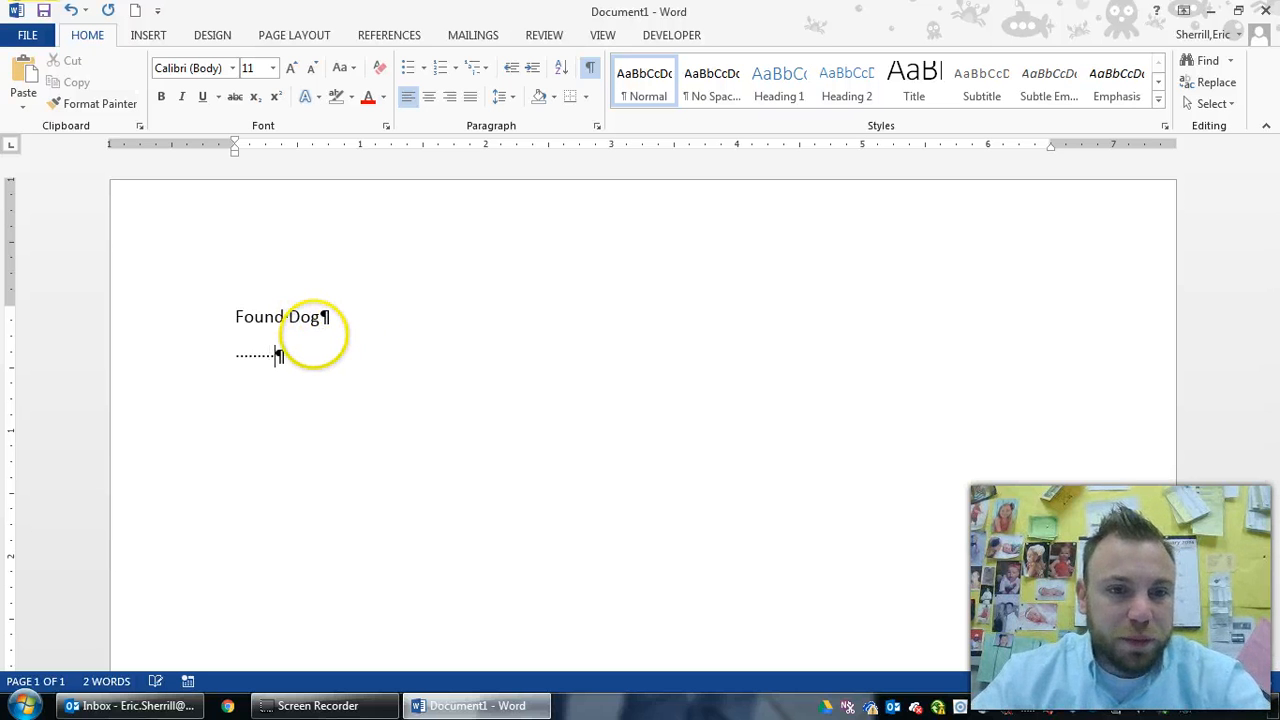
key("Tab")
key("Tab")
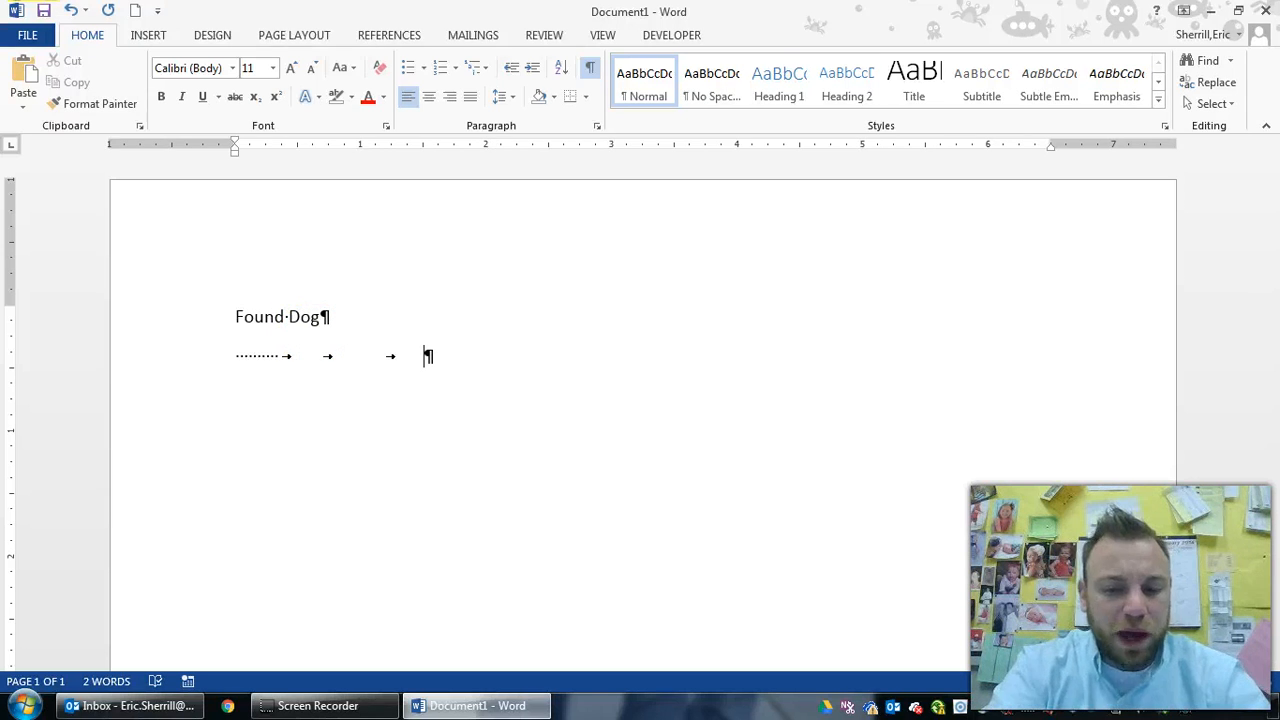
key("shift+Return")
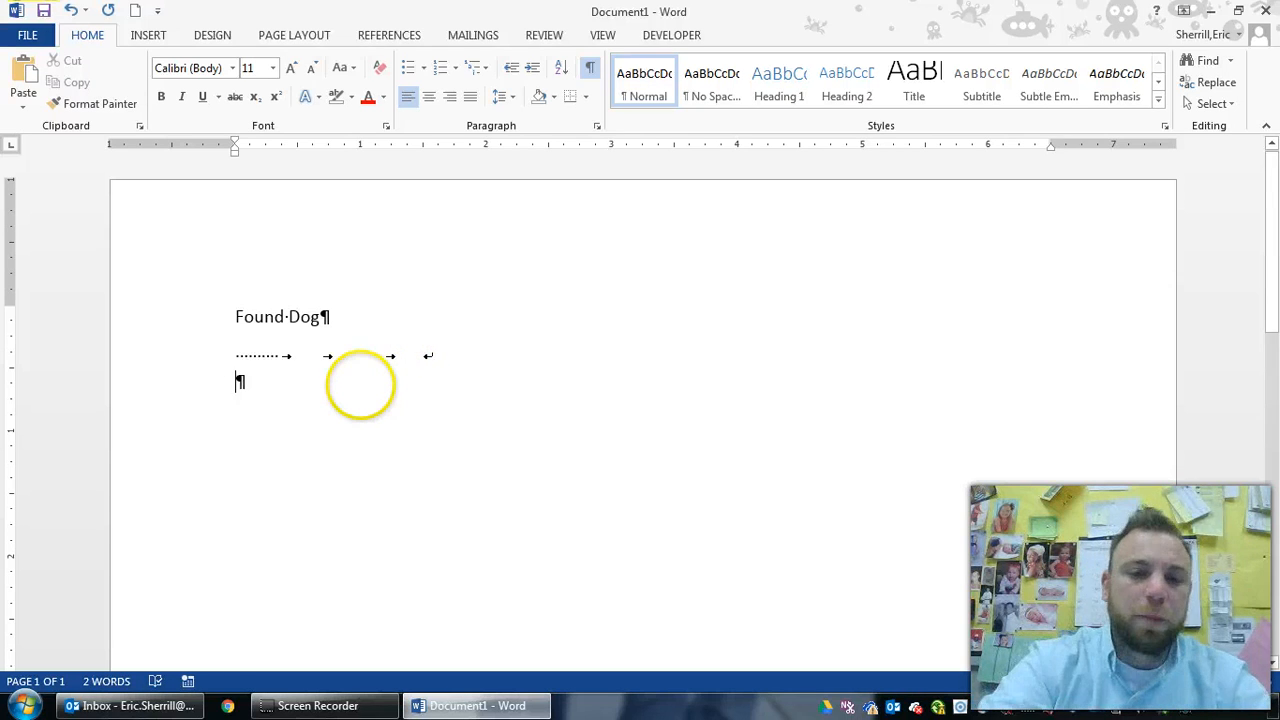
key("BackSpace")
key("BackSpace")
key("BackSpace")
key("BackSpace")
key("BackSpace")
key("BackSpace")
key("BackSpace")
key("BackSpace")
key("BackSpace")
key("BackSpace")
key("BackSpace")
key("BackSpace")
key("BackSpace")
key("BackSpace")
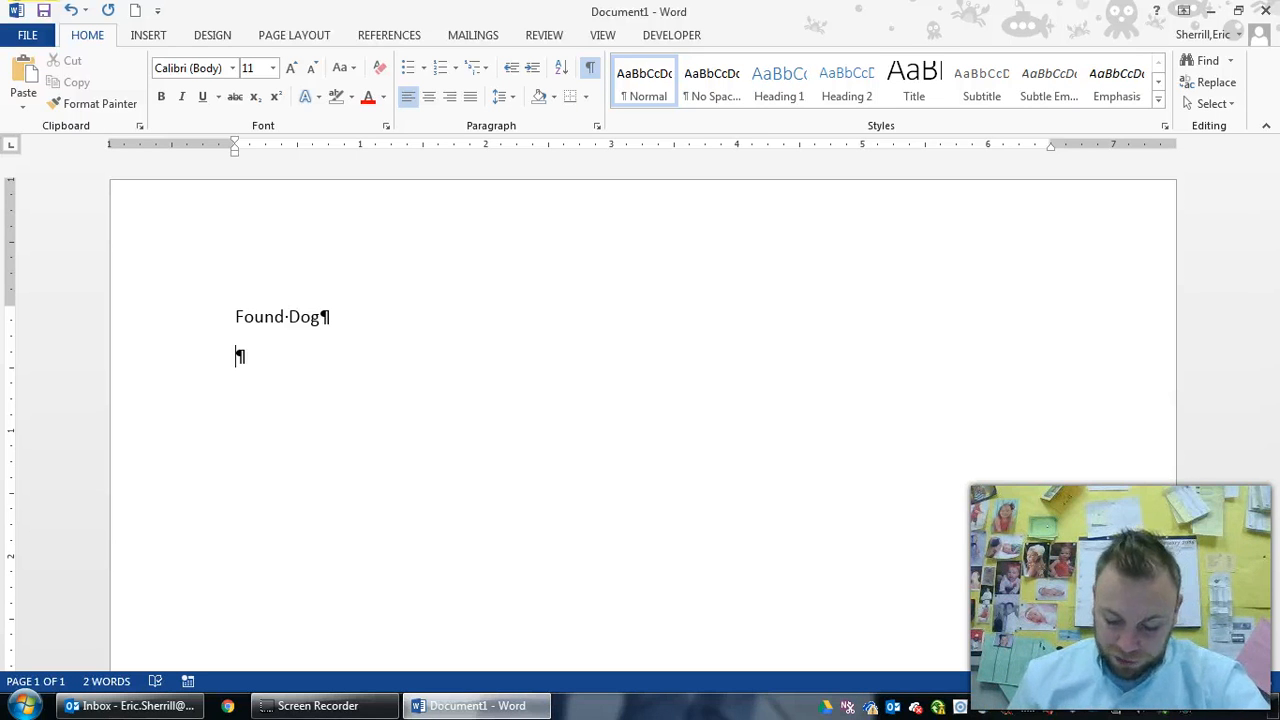
key("Return")
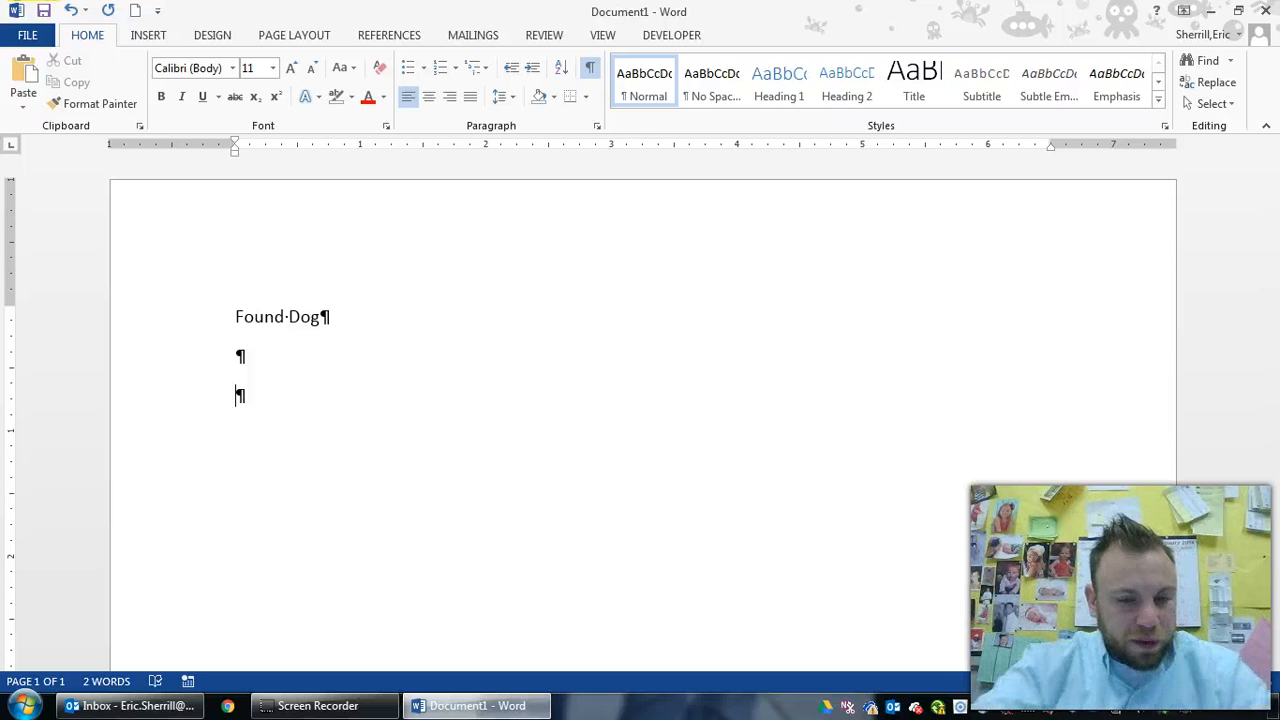
Type the description of the dog found Friday, June 1, at Filcher Park in Hampton Township
type("A")
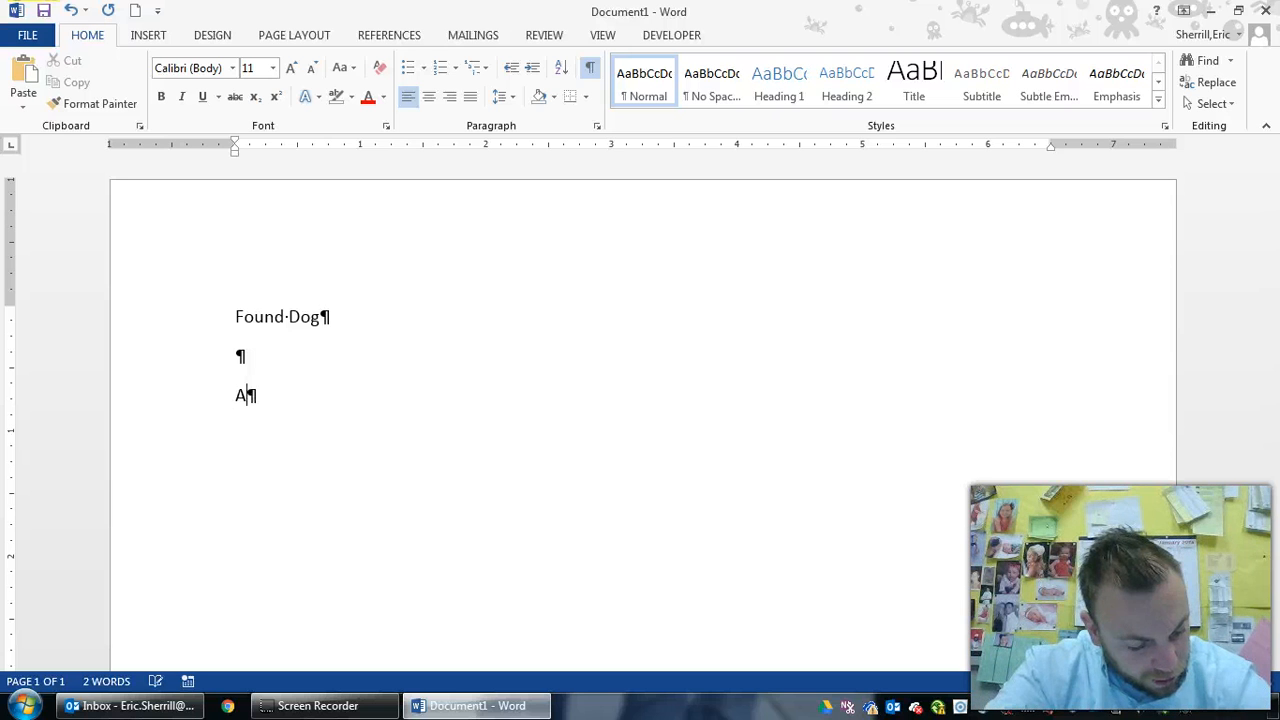
type("dorable, Lov")
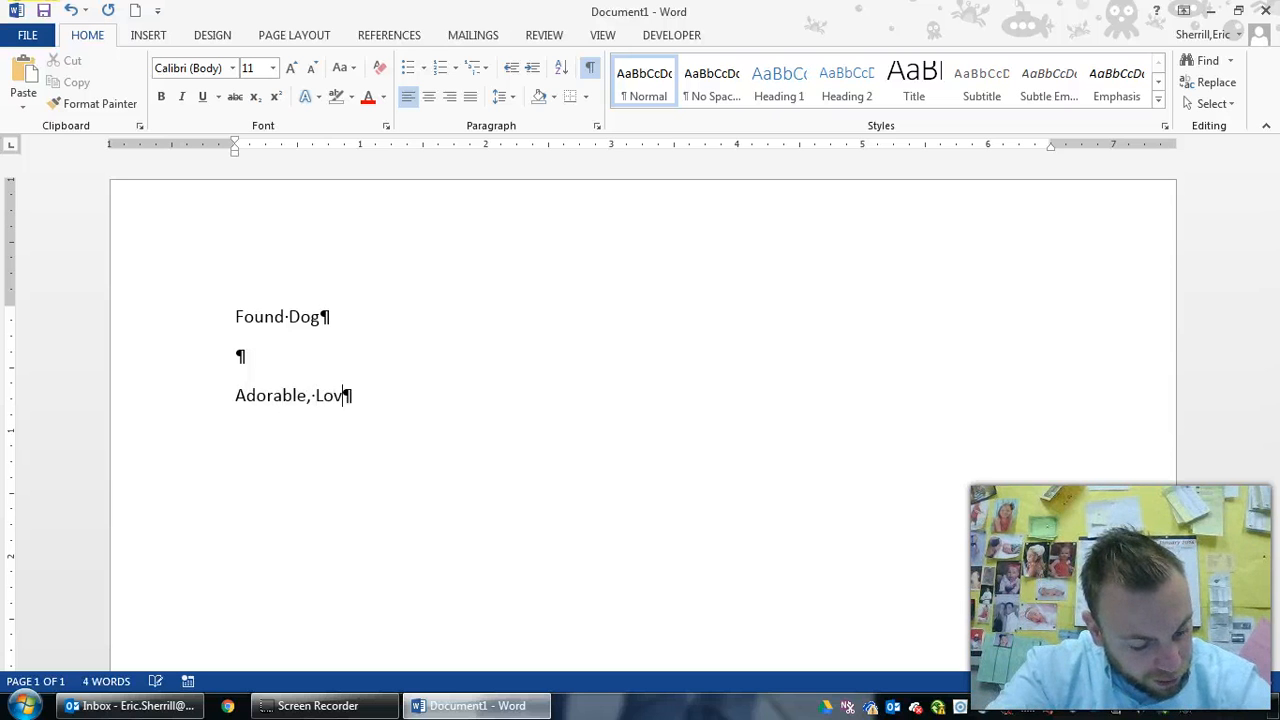
type("ing, friendly, we")
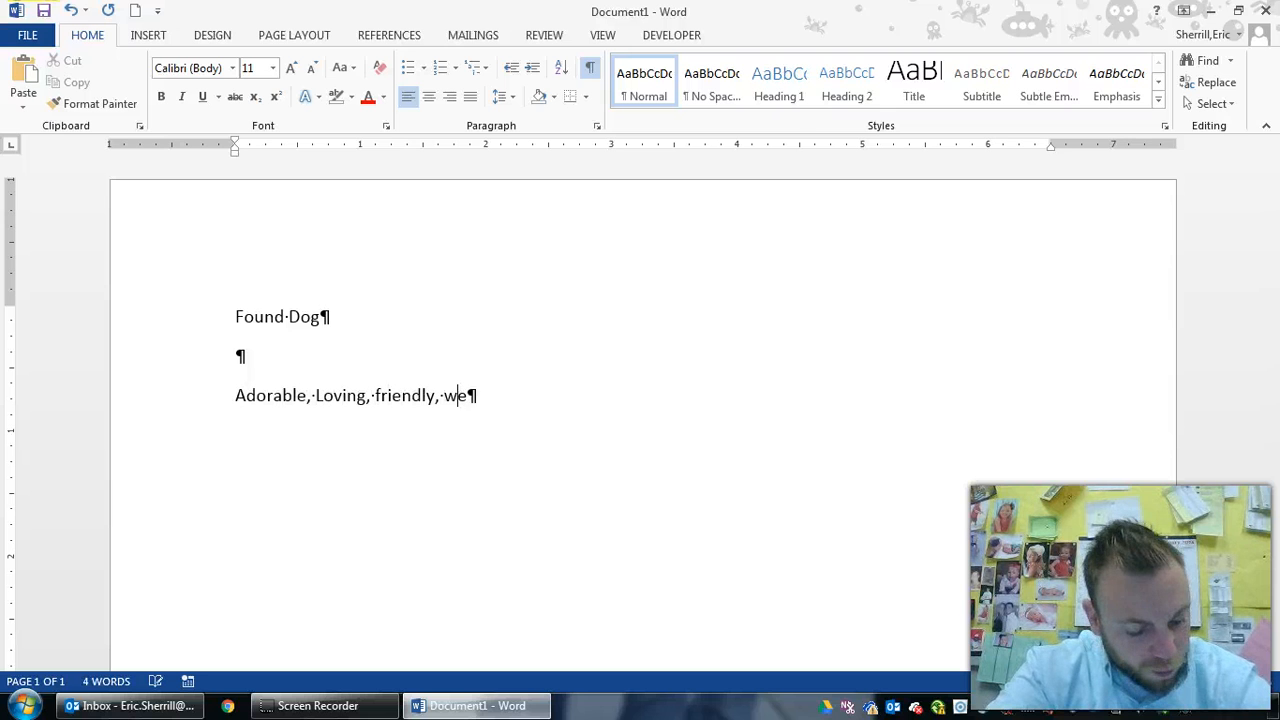
type("ll-behaved dog")
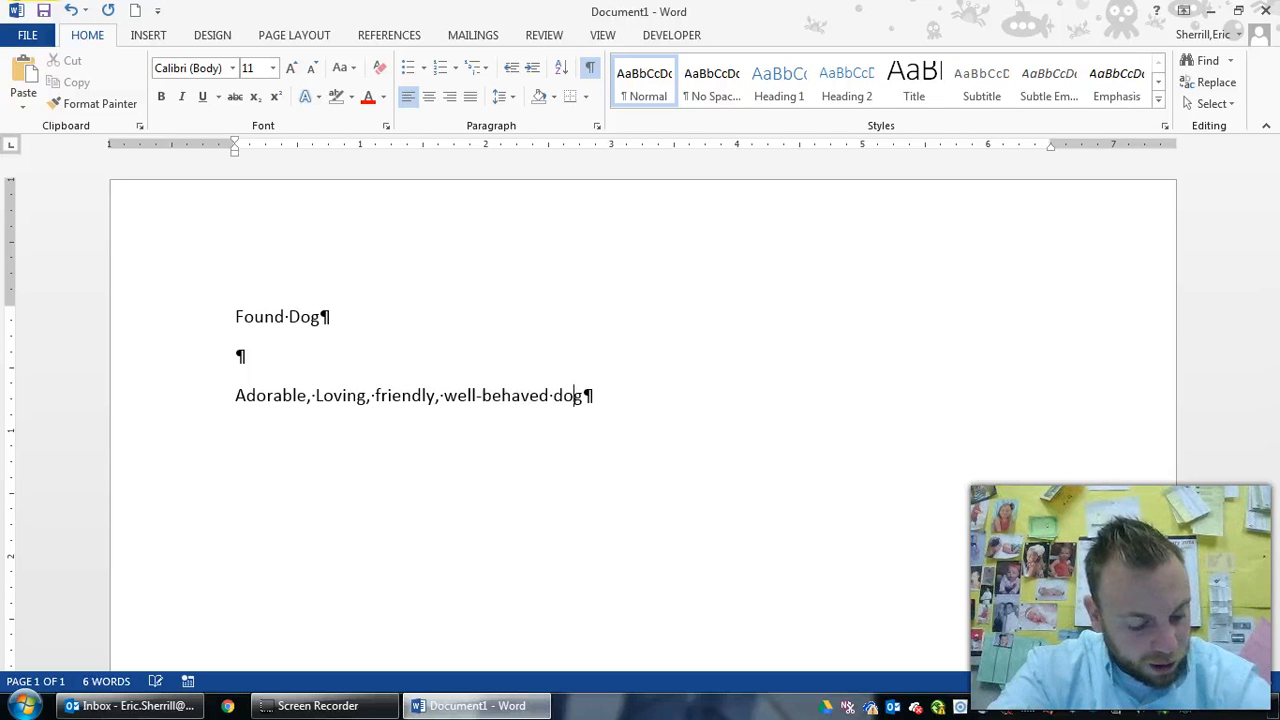
type(" found early Fri")
key("Return")
type("morning, June ")
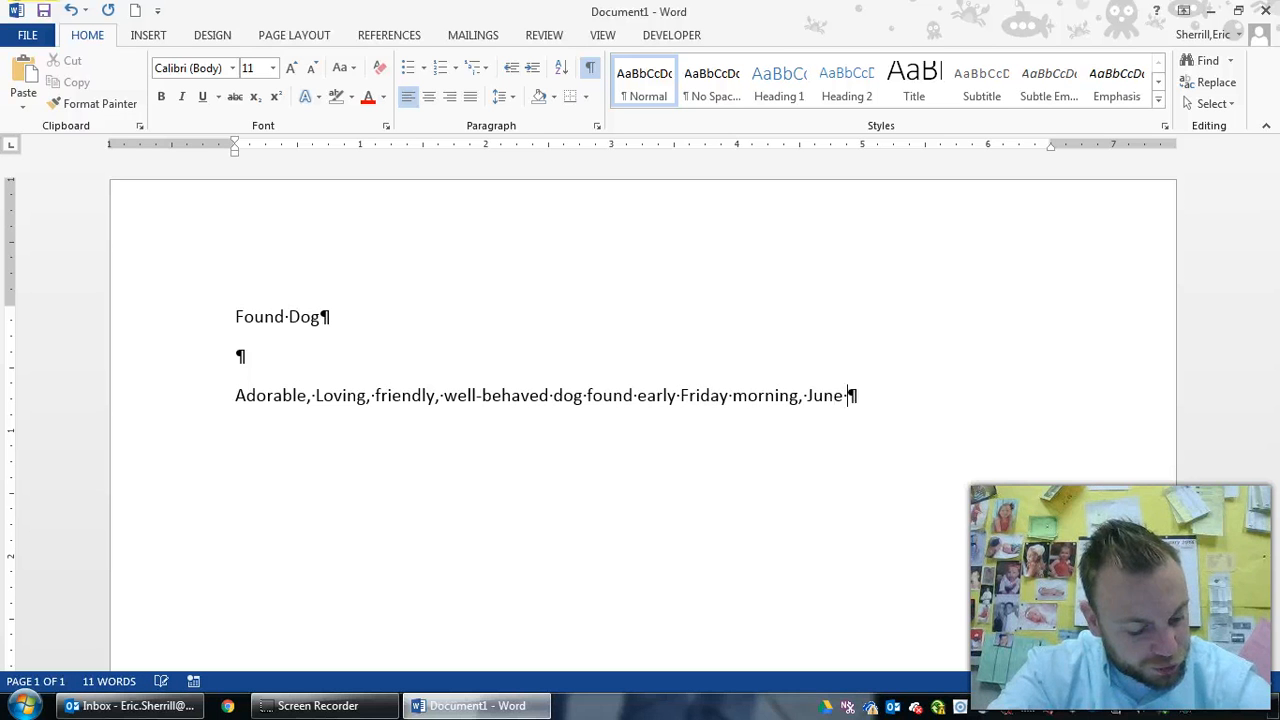
type("1, wandering on ")
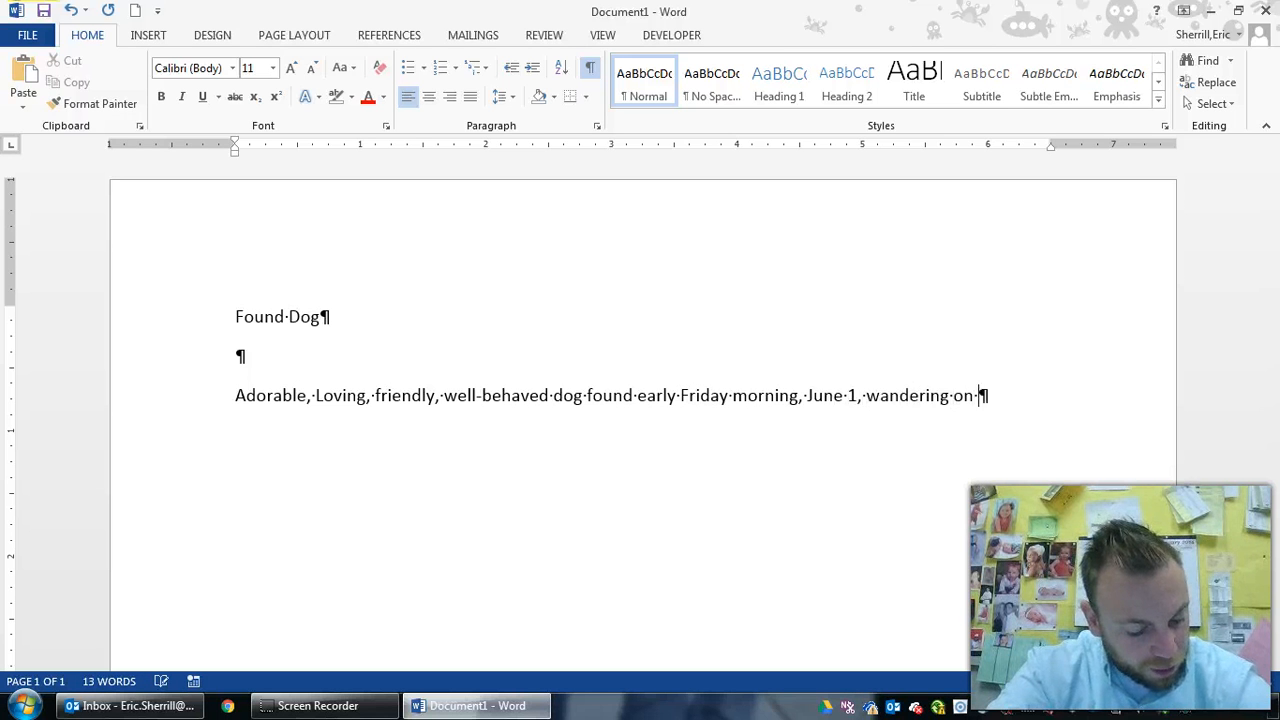
type("the bike trail at ")
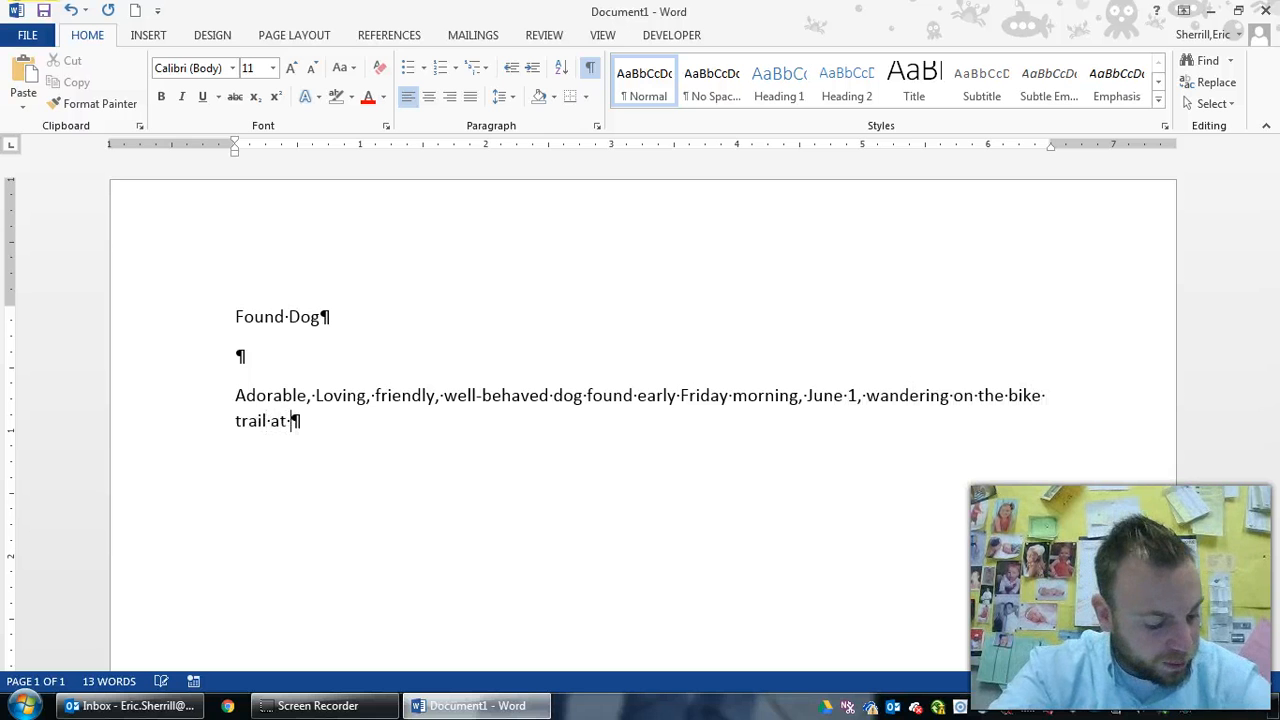
type("Filcher Park in")
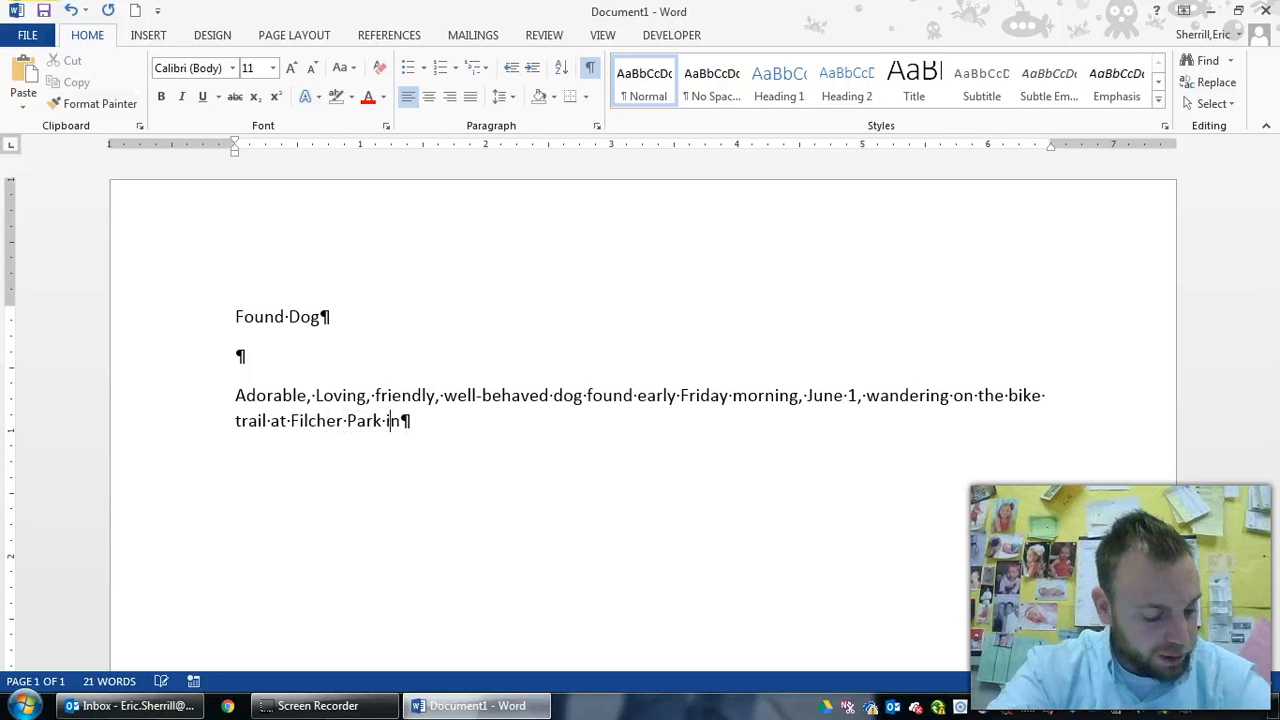
type(" Hampton Township")
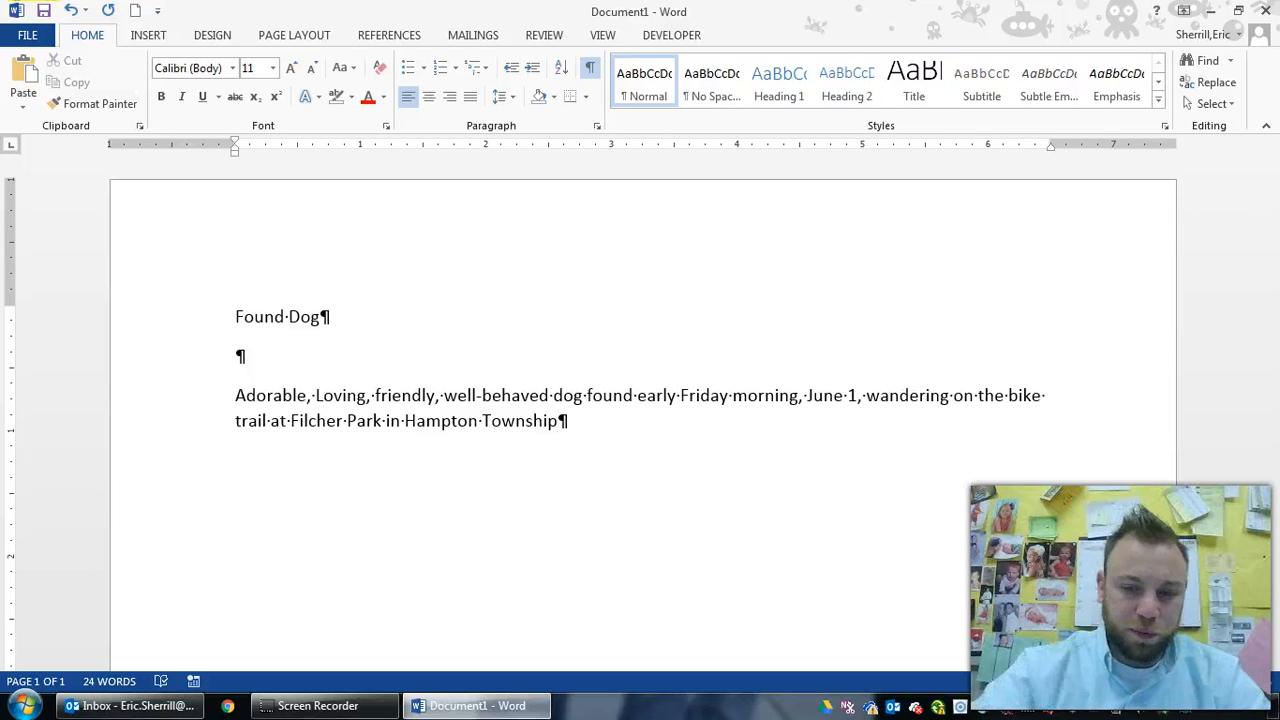
type(".")
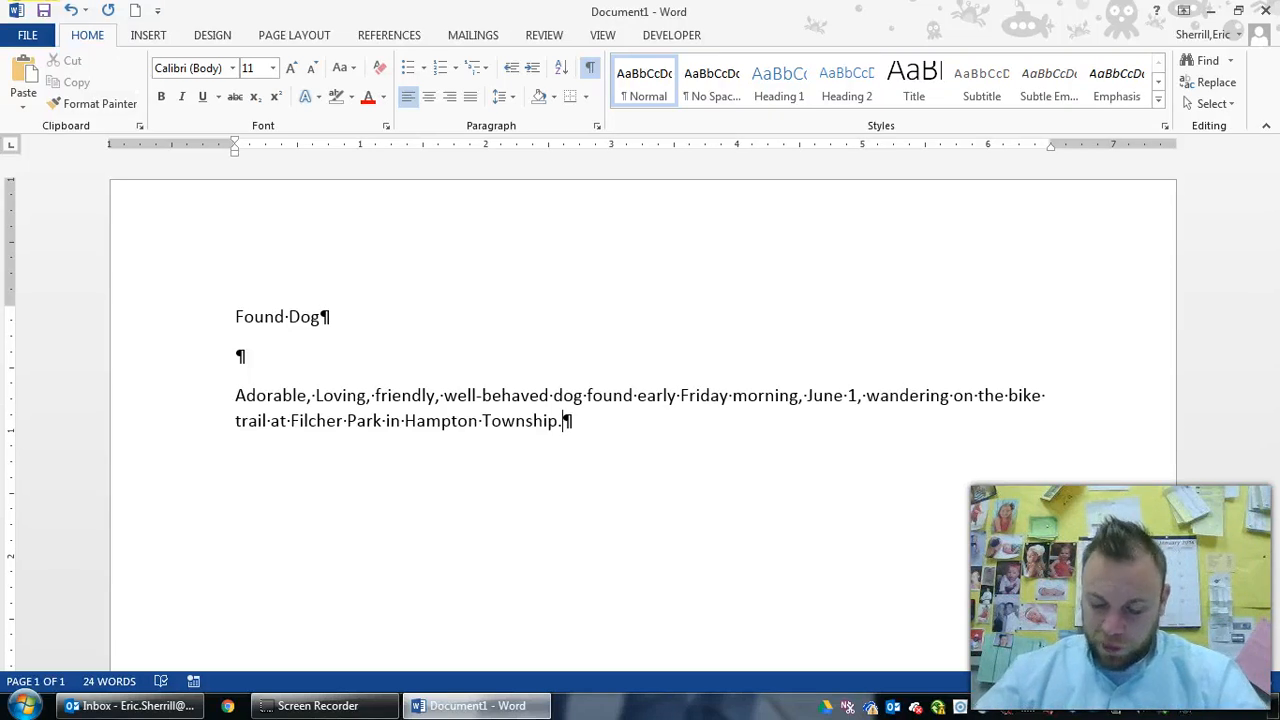
key("Return")
Type 'Tan color with paches' and change 'Loving' to lowercase 'loving' in the description
type("Tan color with paches")
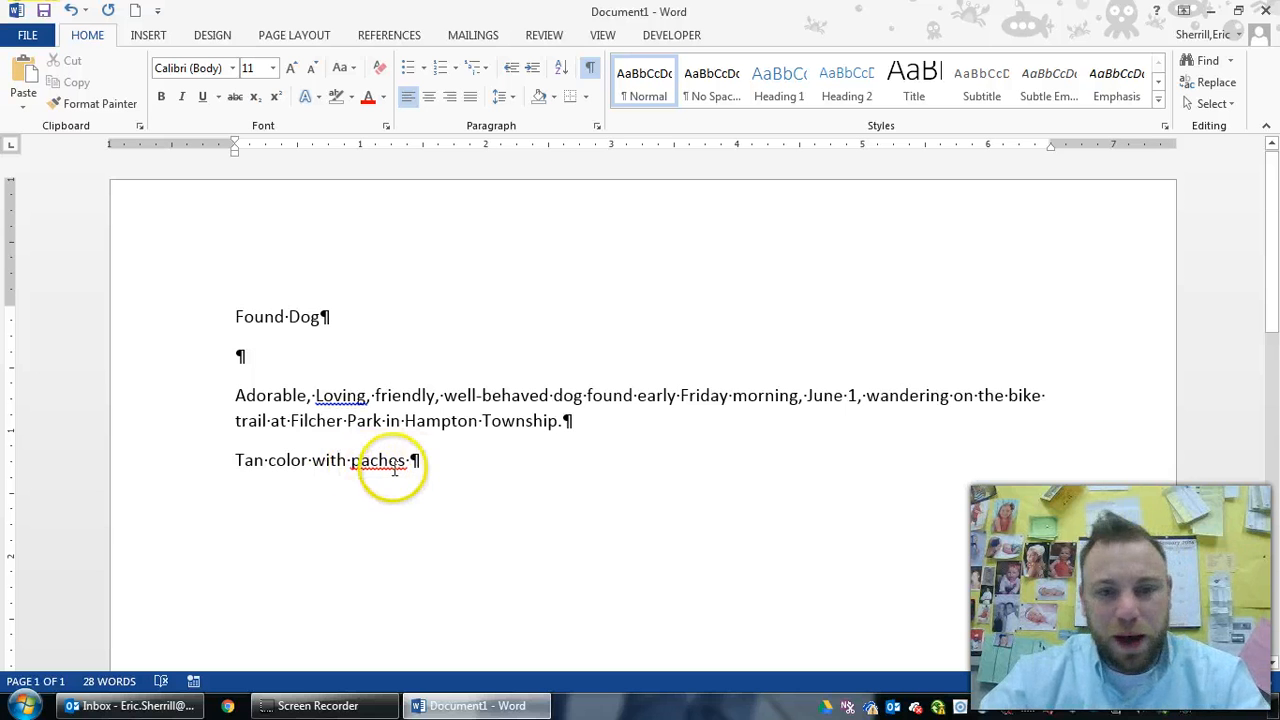
left_click(342, 399)
left_click(367, 461)
left_click(326, 402)
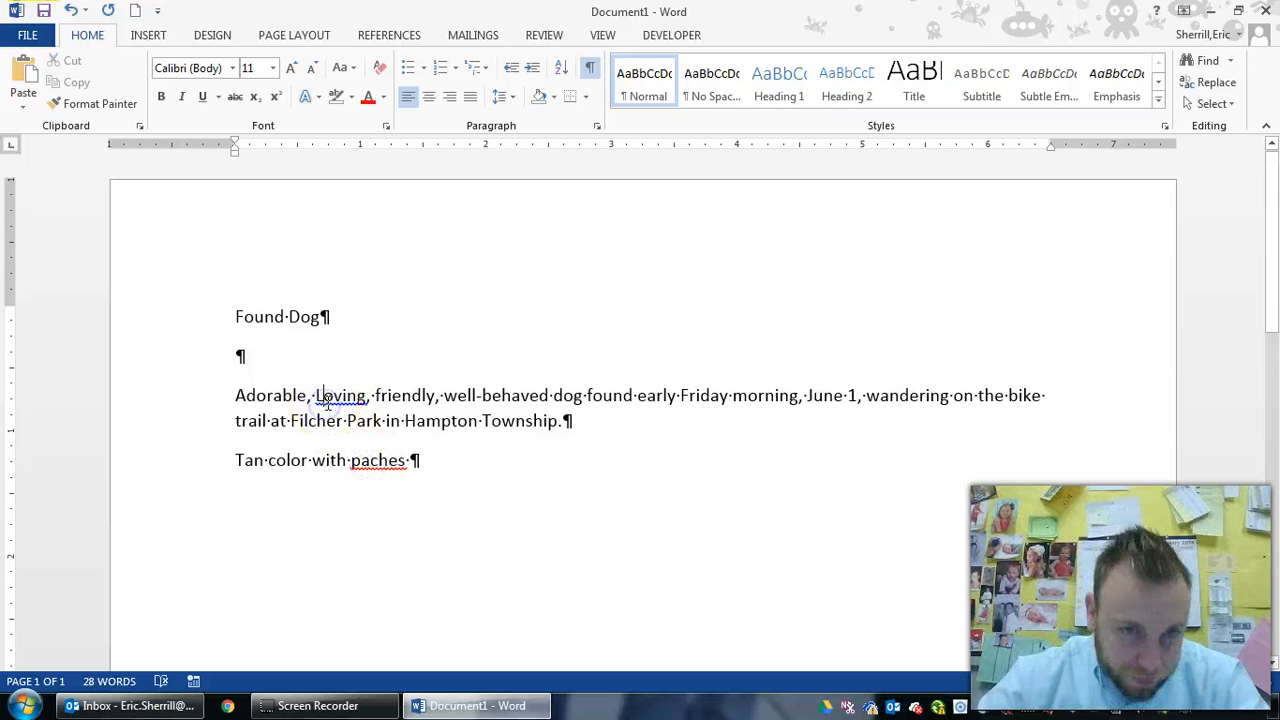
left_click(367, 462)
left_click(410, 464)
left_click_drag(410, 464, 351, 463)
left_click(330, 396)
mouse_move(330, 396)
left_mouse_down()
mouse_move(378, 396)
mouse_move(348, 395)
left_mouse_up()
left_click(334, 396)
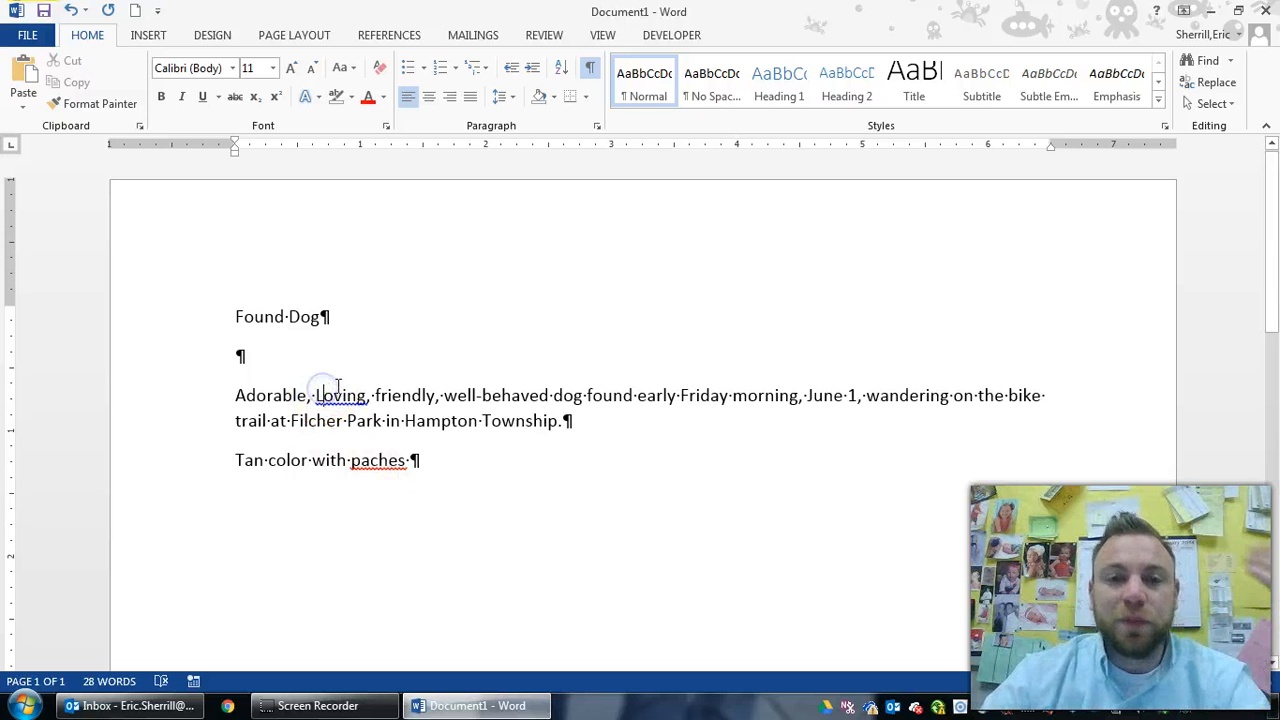
key("BackSpace")
type("l")
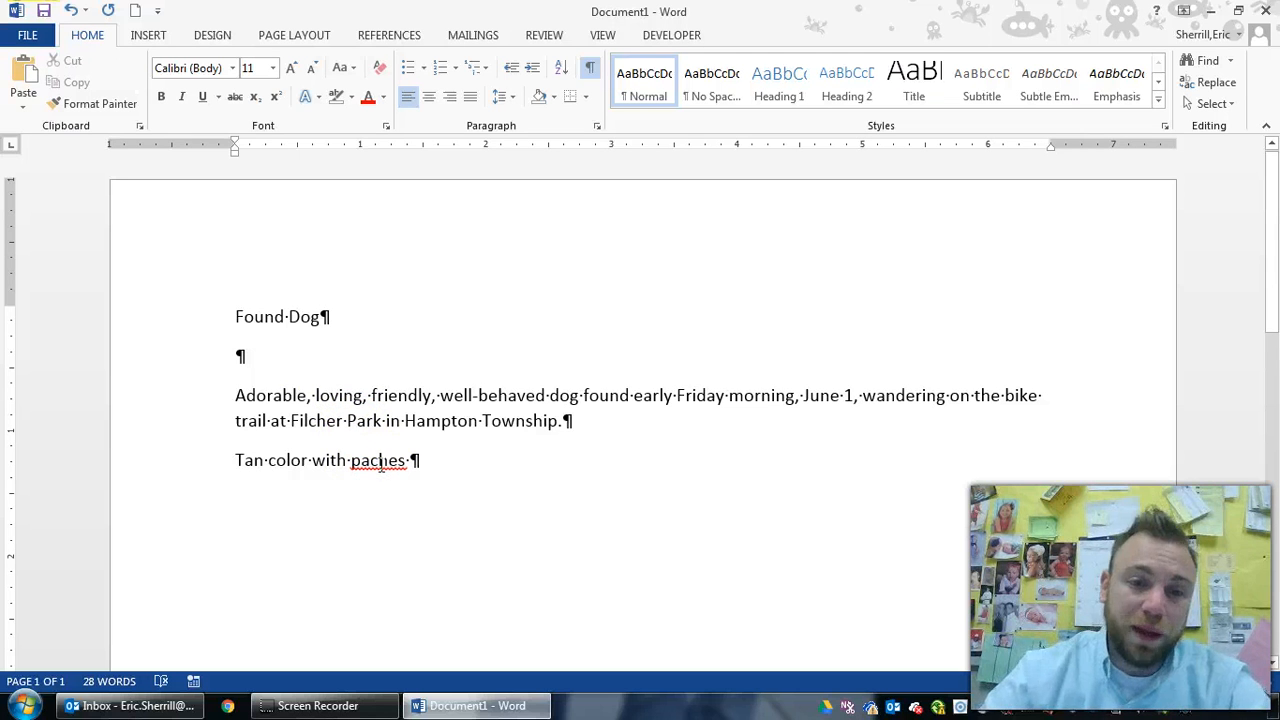
Correct 'paches' to 'patches' from the spelling suggestions
right_click(378, 463)
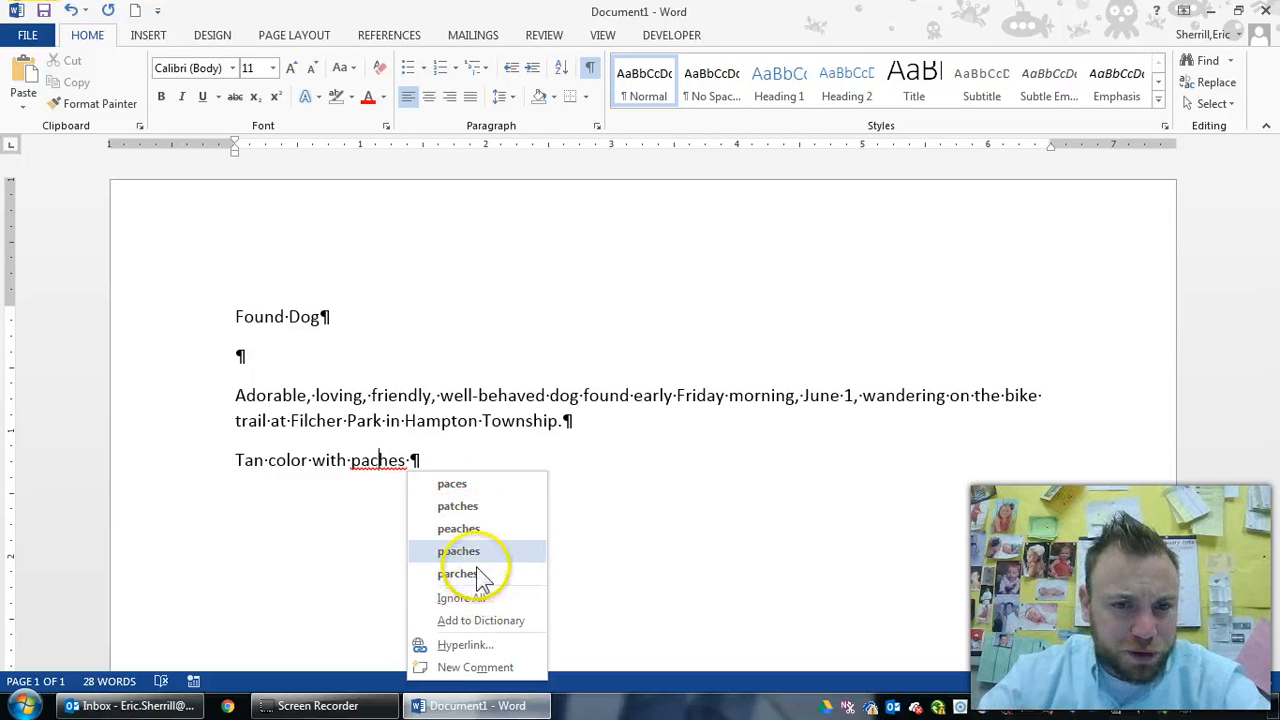
left_click(479, 502)
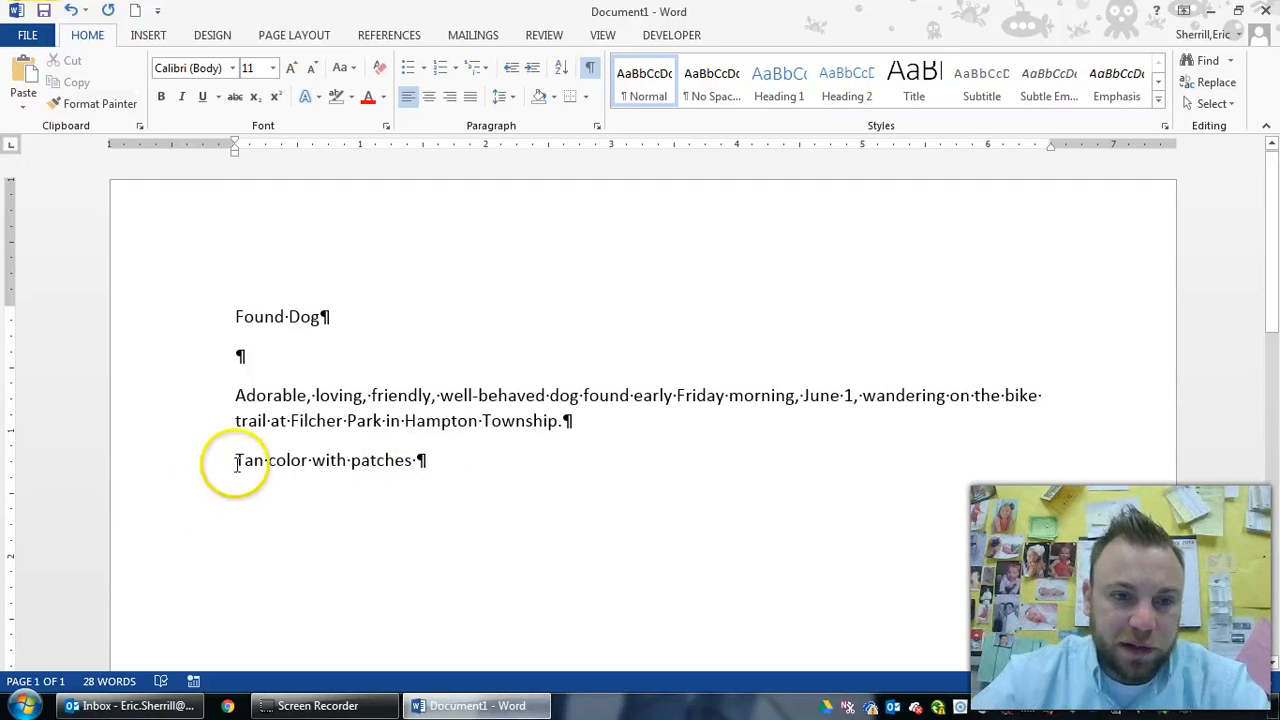
left_click(307, 460)
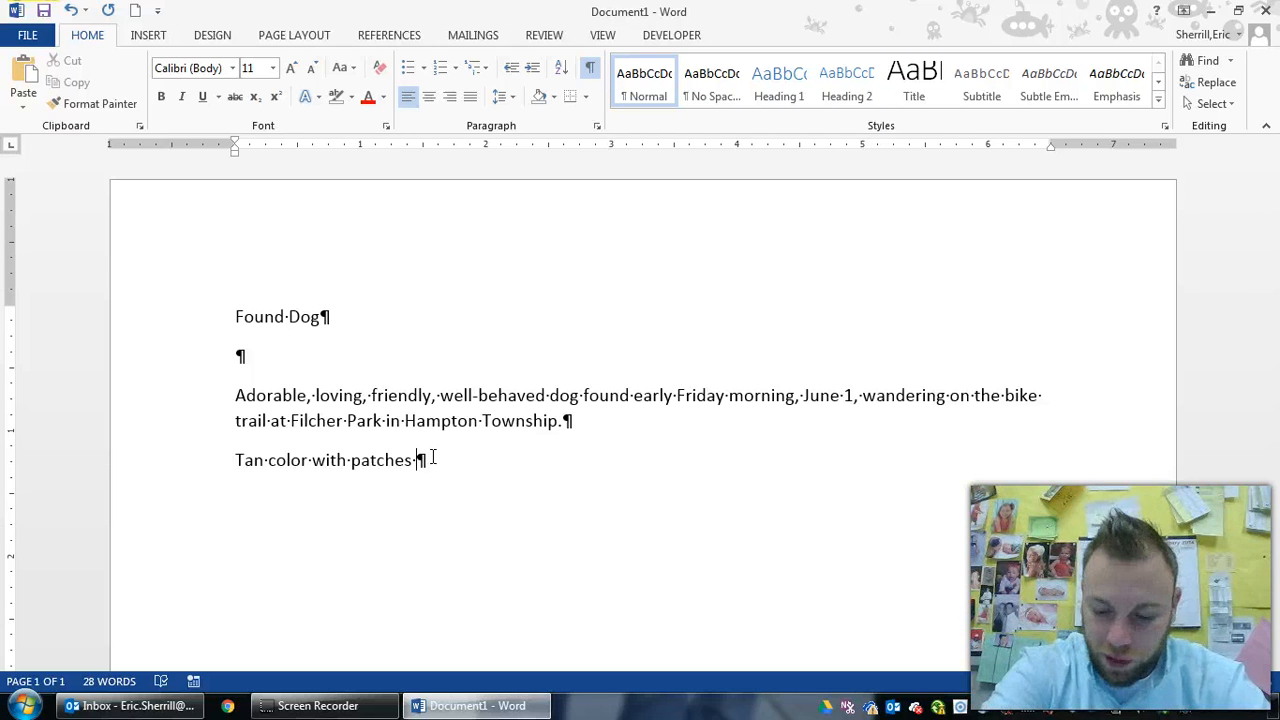
Finish the line with 'of white on his chest' and add 'Male, adult cocker spaniel'
type("of white ")
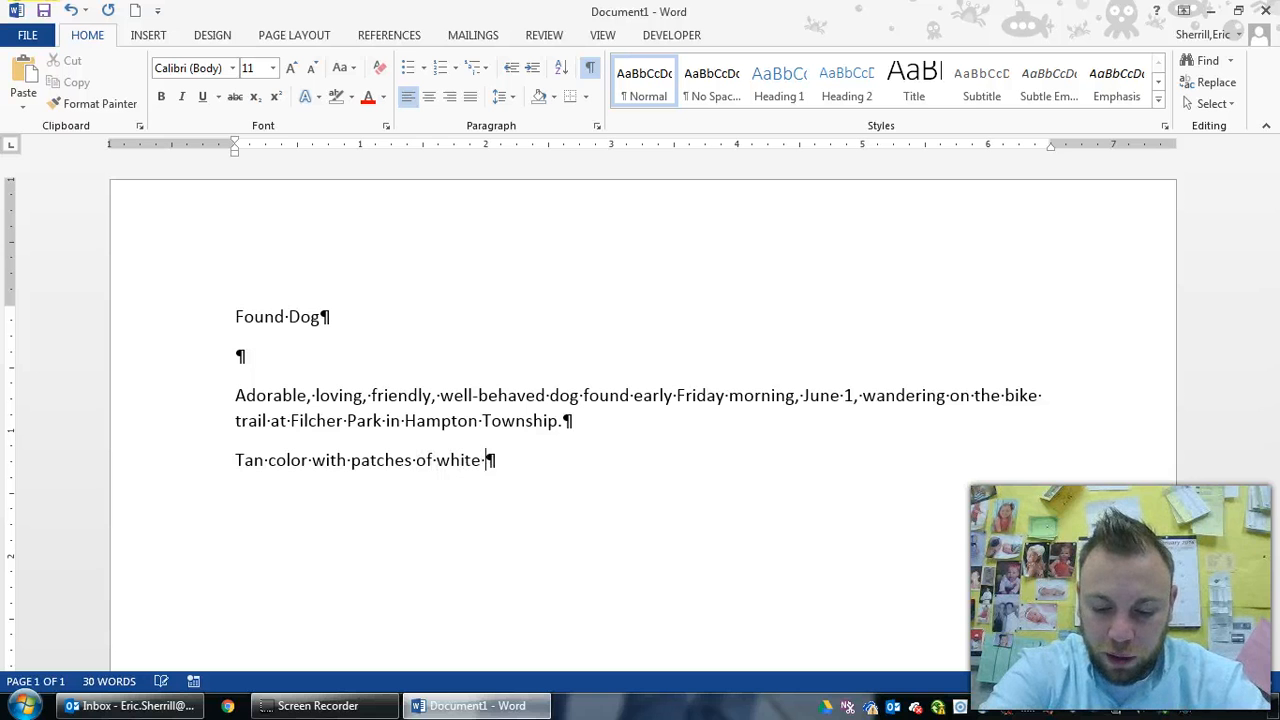
type("on his chest")
key("Return")
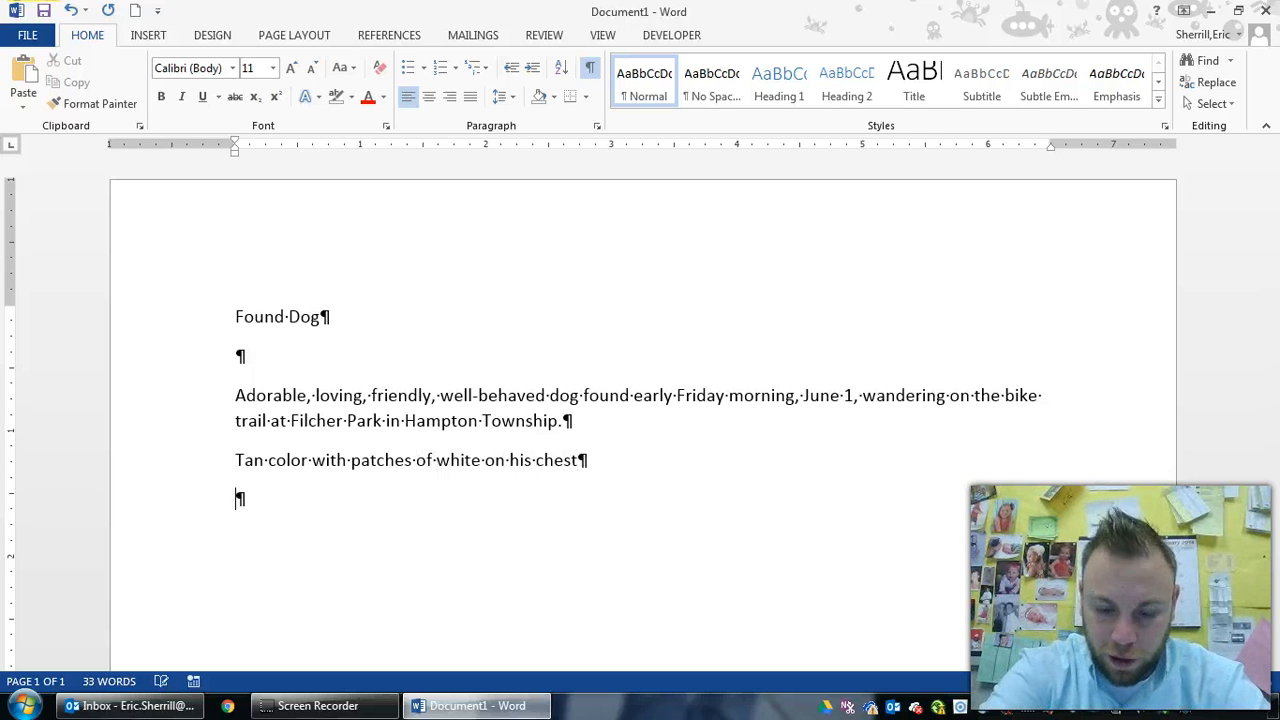
type("Male, adult cocker spaniel")
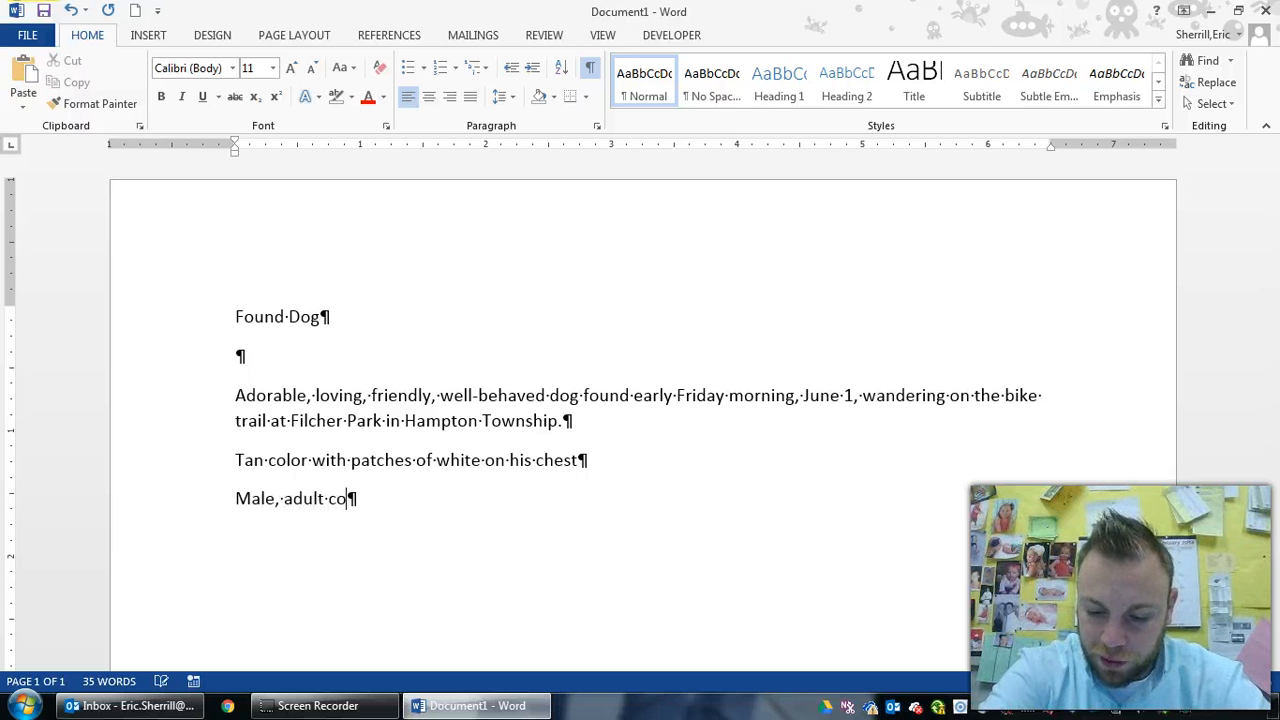
key("Return")
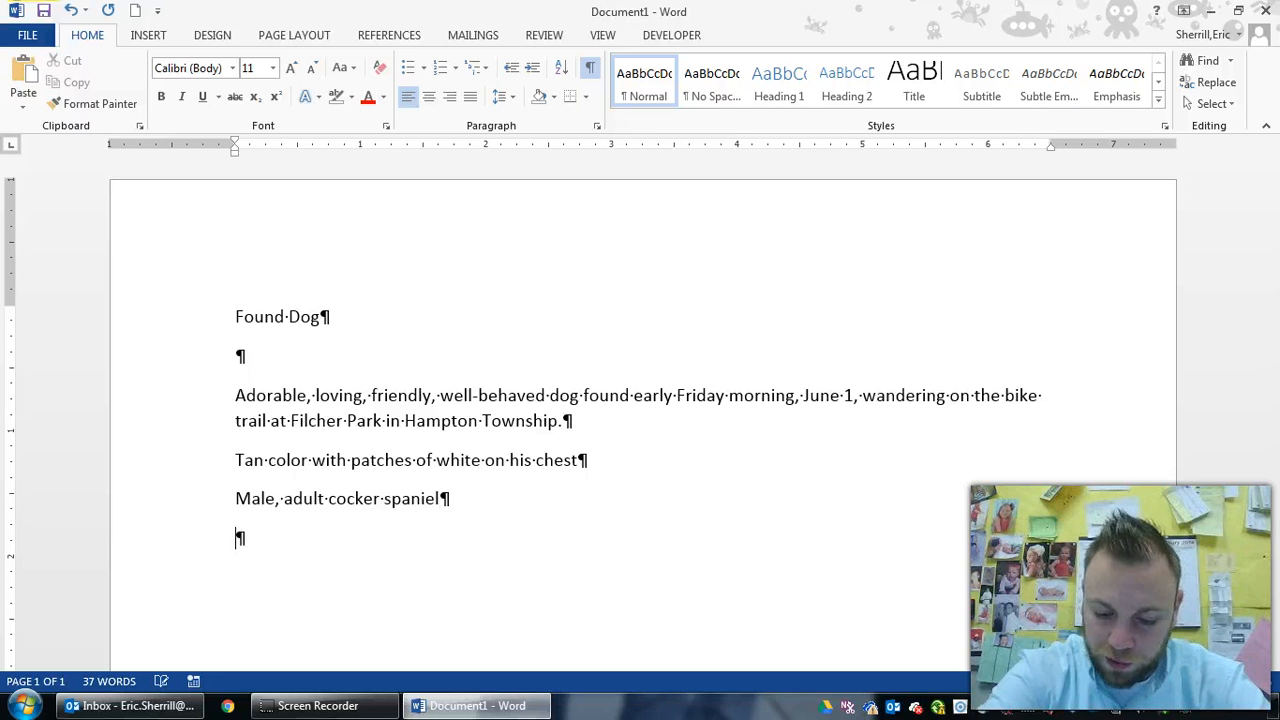
Add the line about the green and silver collar with Bailey's name on the tag
type("Green an silv")
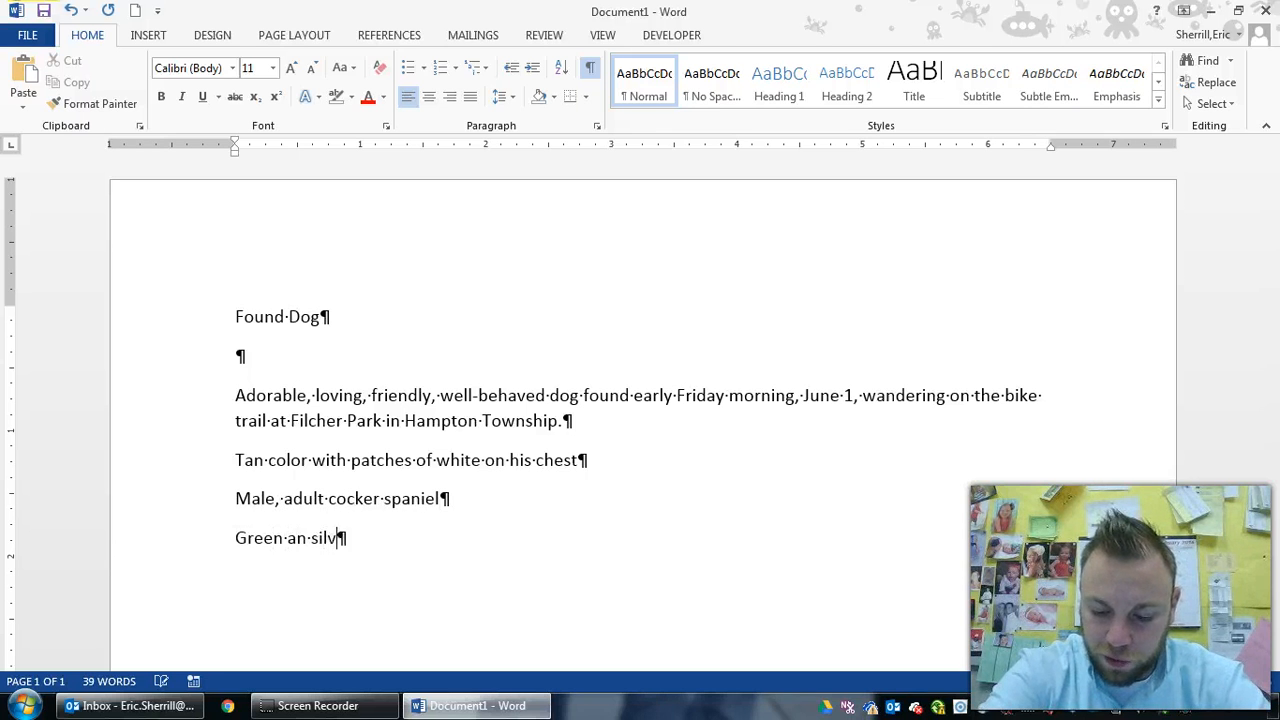
type("er collar with the name")
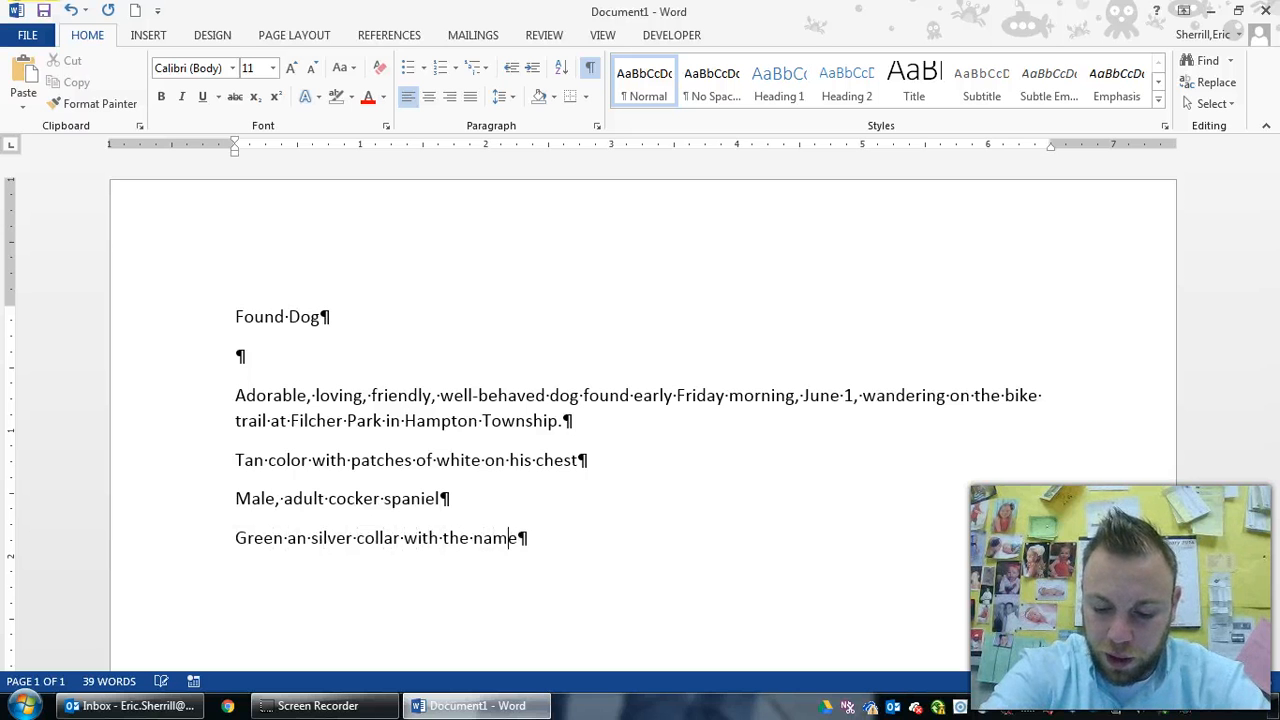
type(" Eailey, on it")
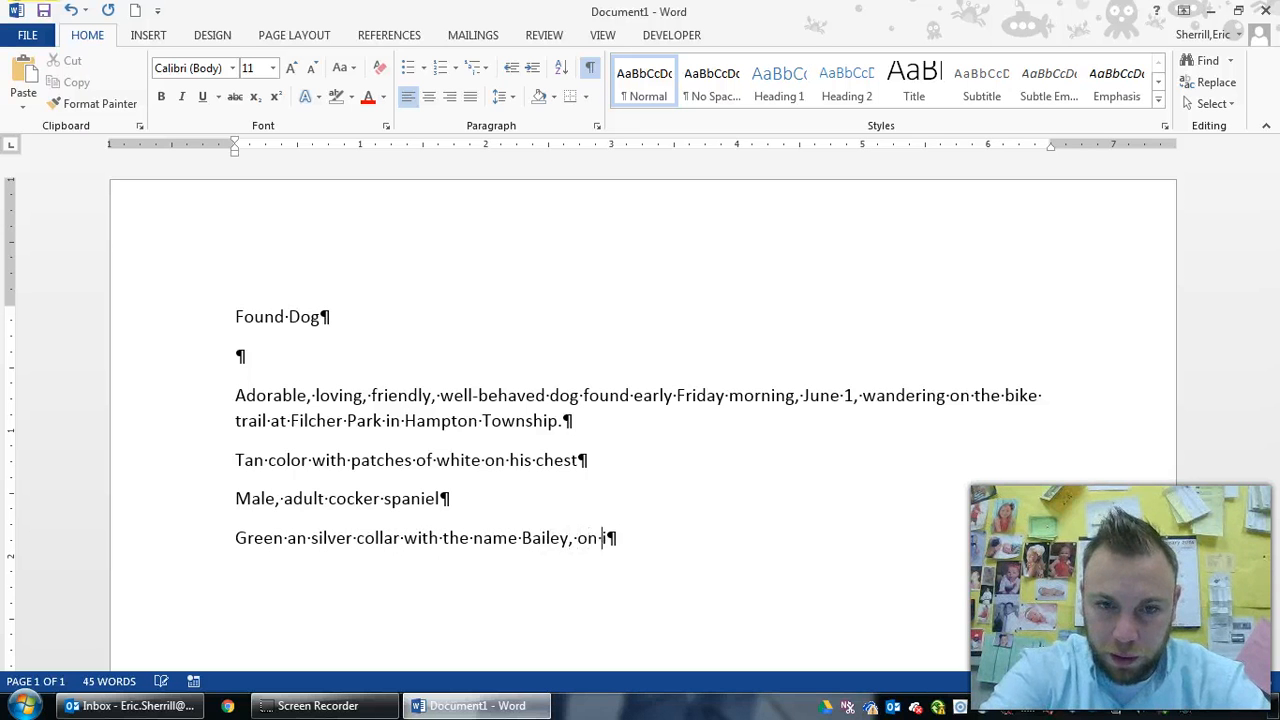
left_click(516, 538)
type(",")
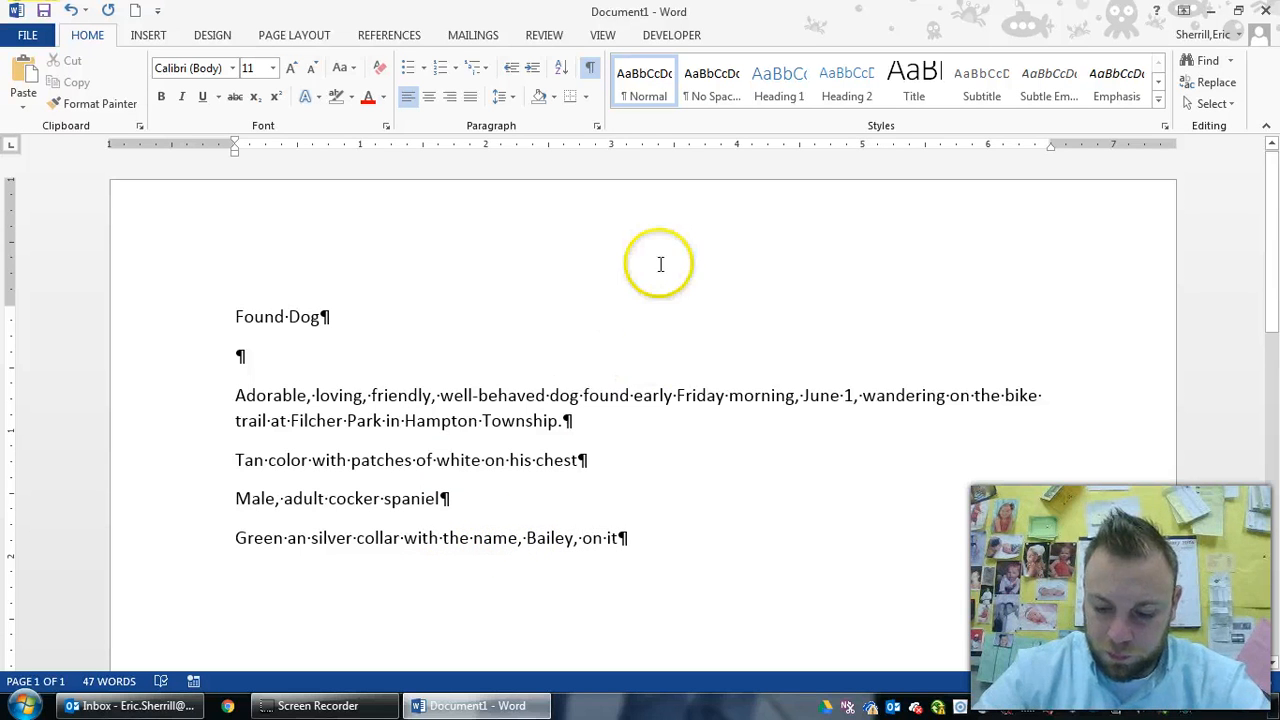
left_click(643, 549)
key("BackSpace")
key("BackSpace")
key("BackSpace")
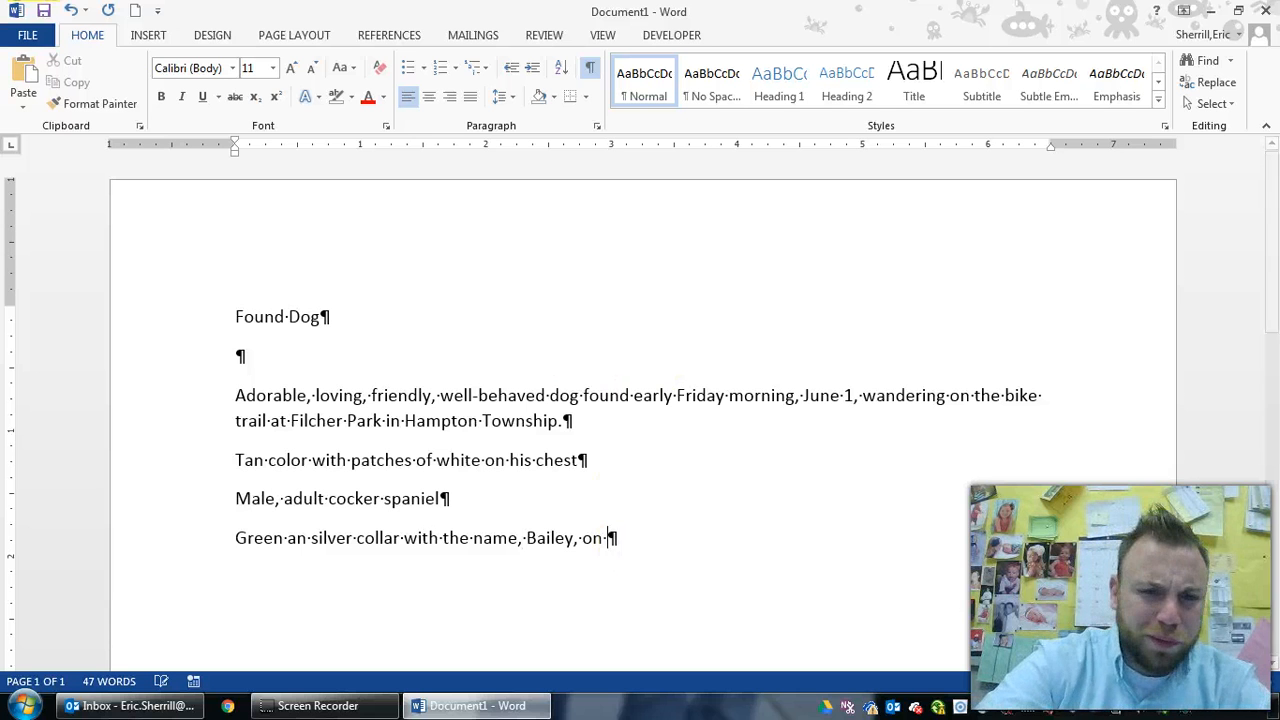
type("the tag")
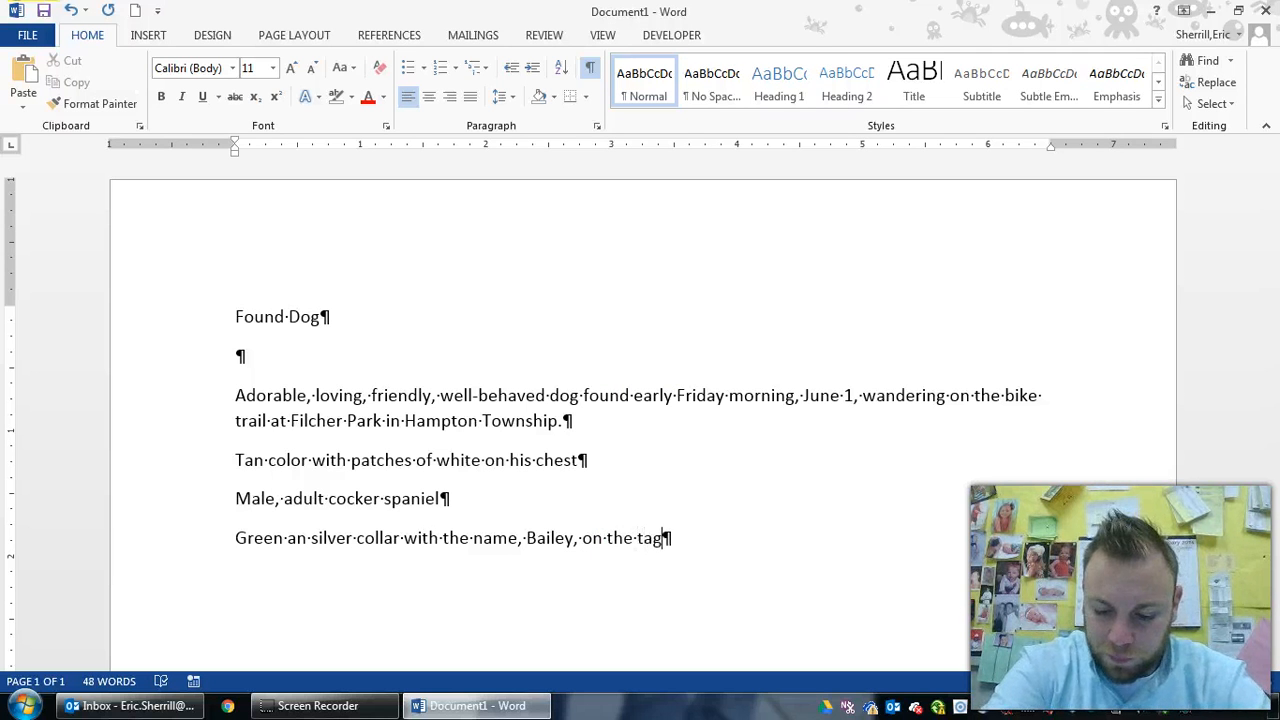
key("Return")
Add 'If this is your dog, call' followed by the contact phone number, then a new paragraph
type("If t")
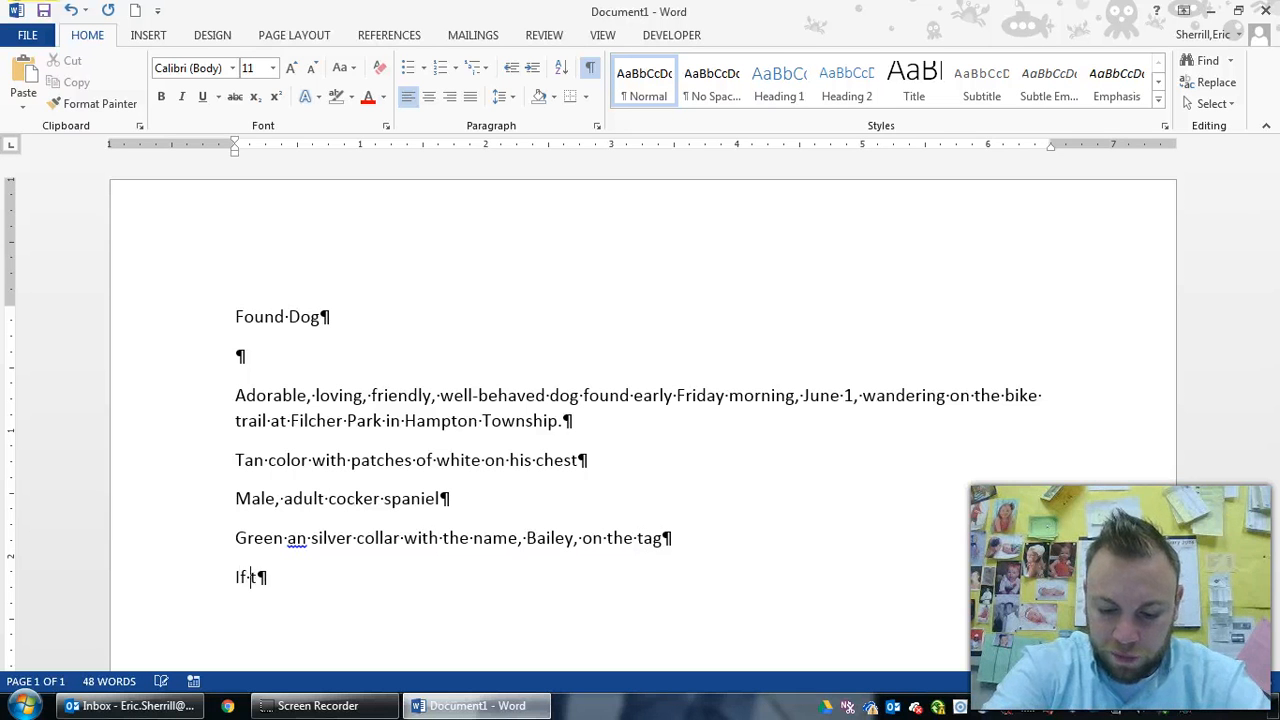
type("his is y")
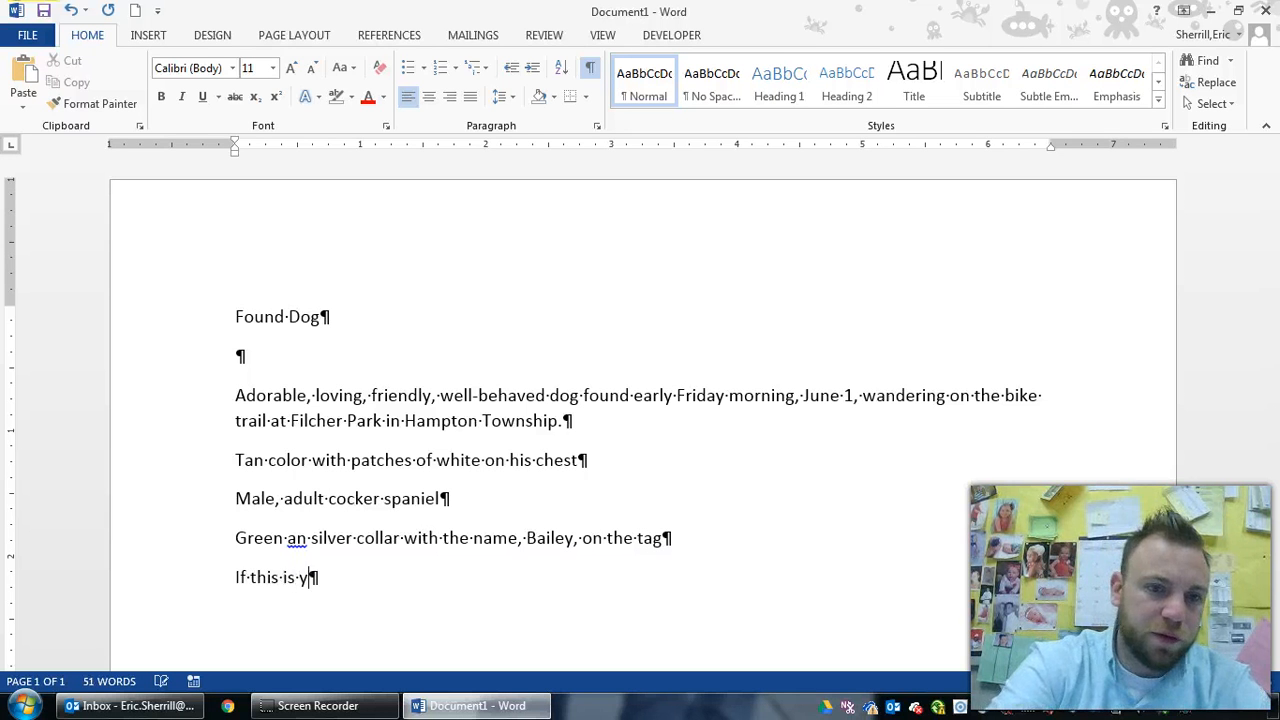
type("our dog ca")
key("BackSpace")
key("BackSpace")
key("BackSpace")
type(",")
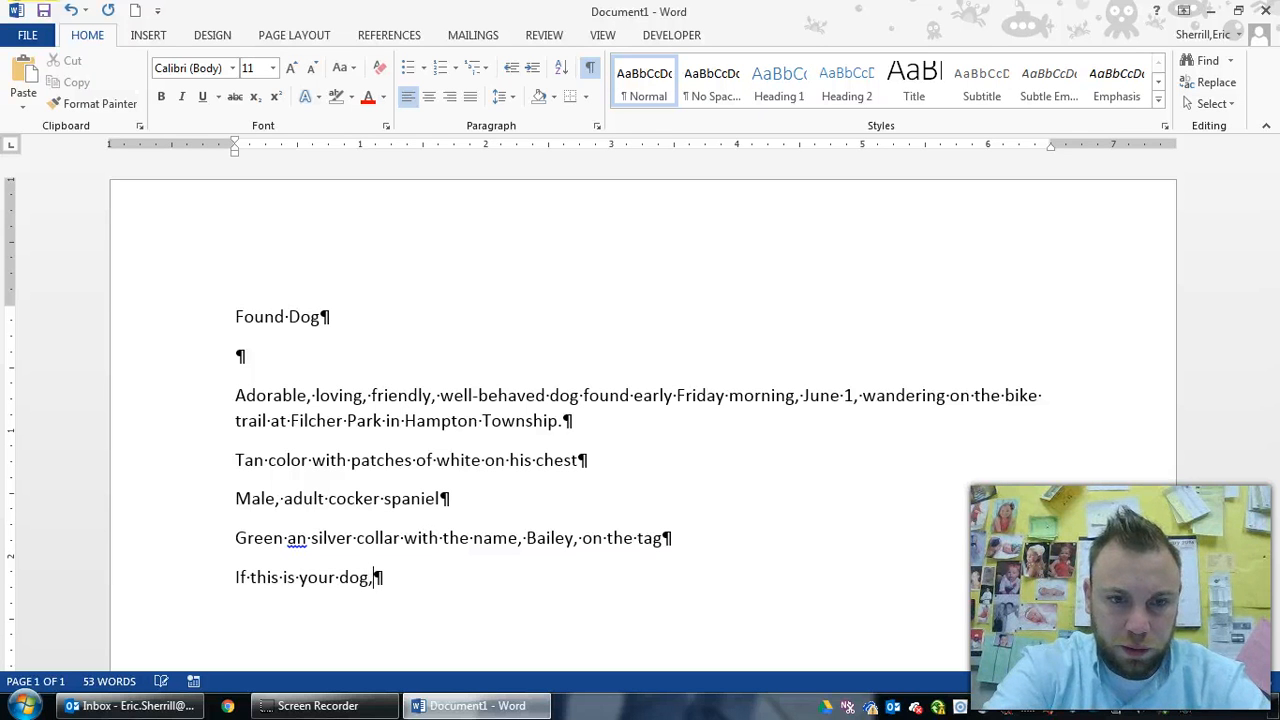
type(" call 5")
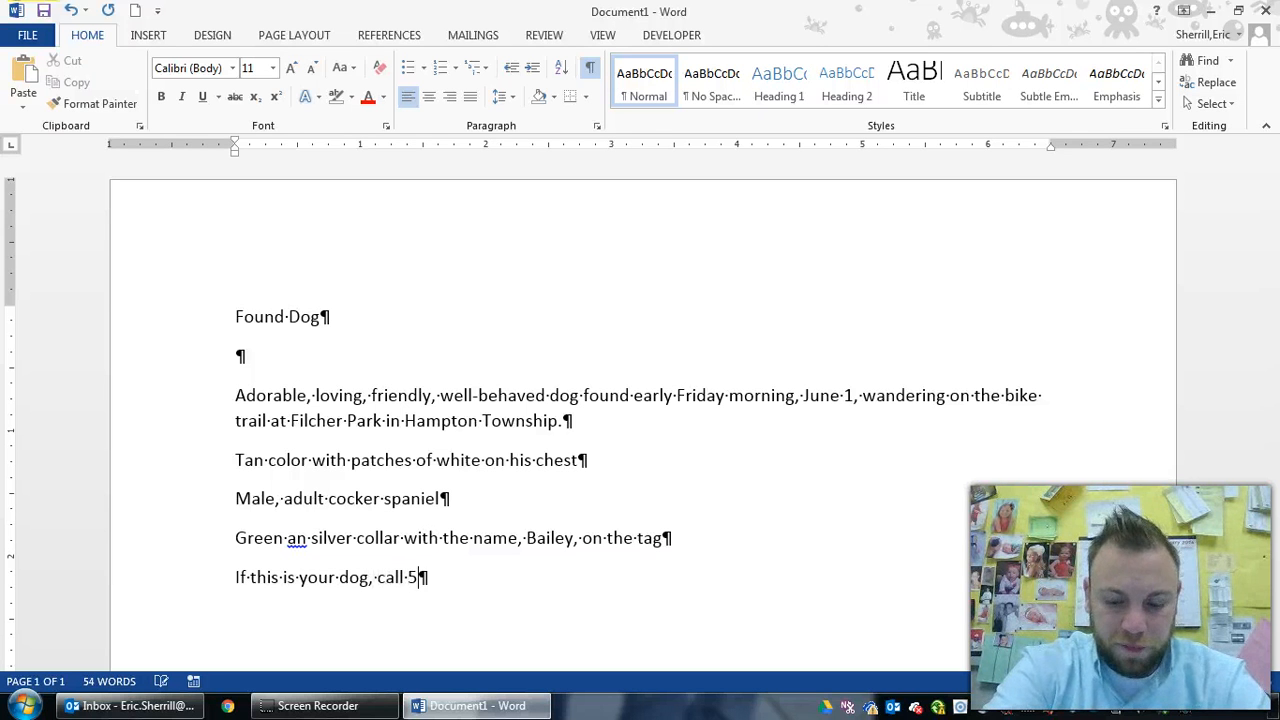
type("55-1029")
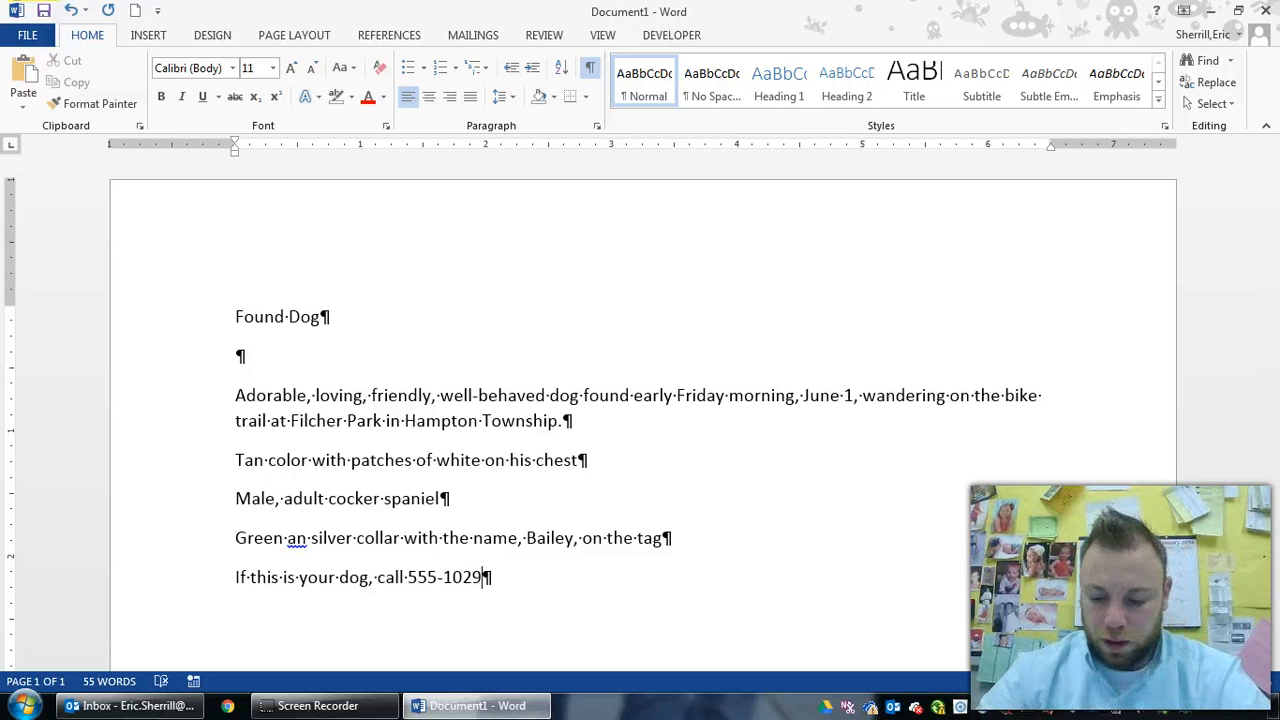
key("Return")
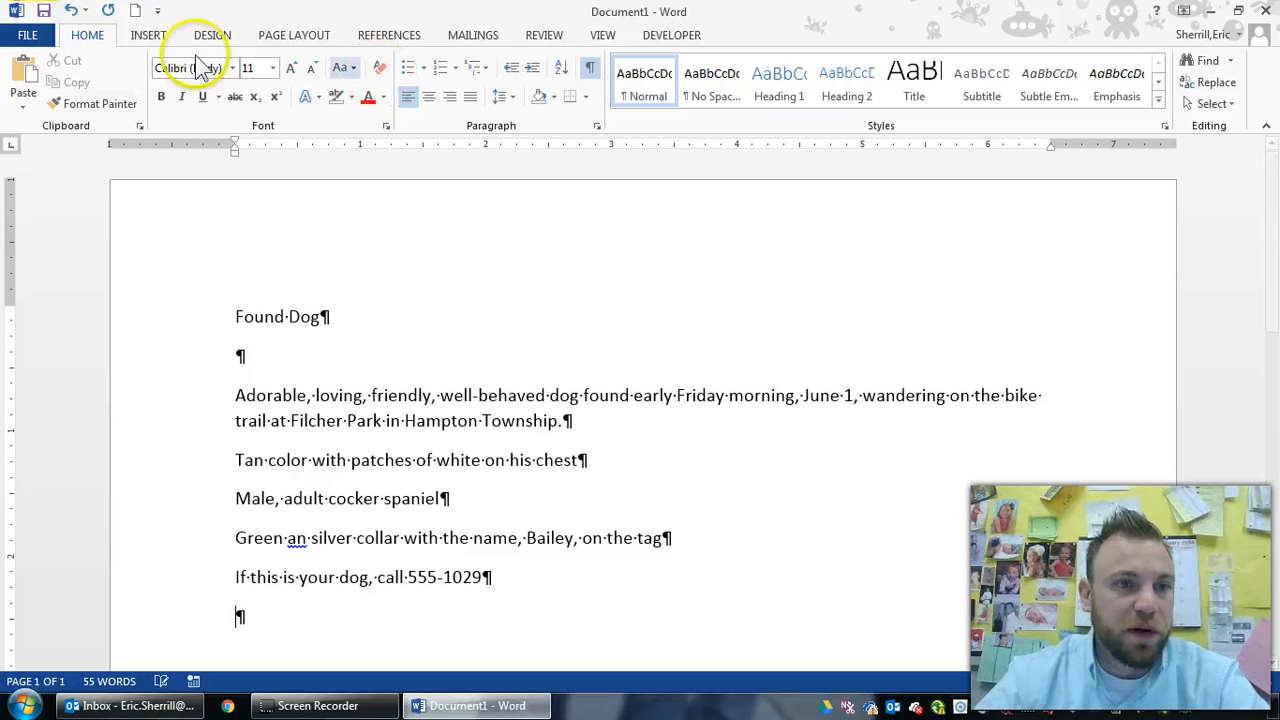
Open Save As, browse this computer's drives, and select the shered01 network drive
left_click(36, 35)
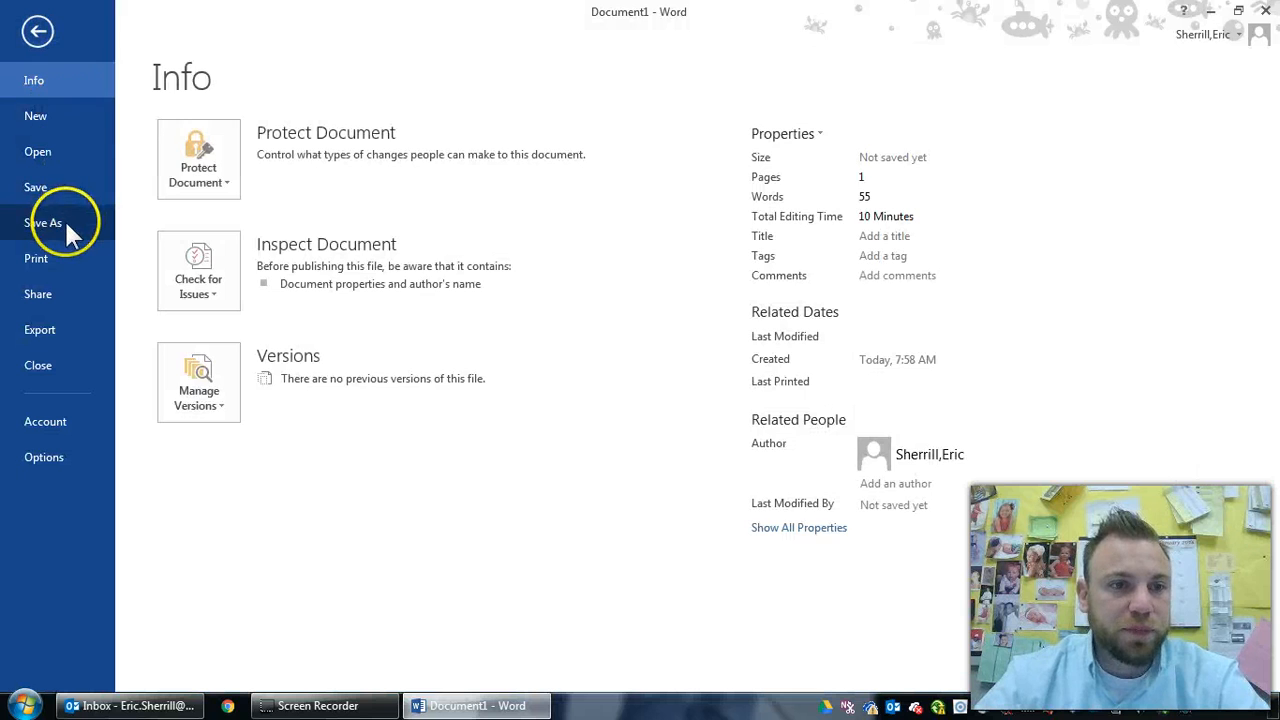
left_click(63, 220)
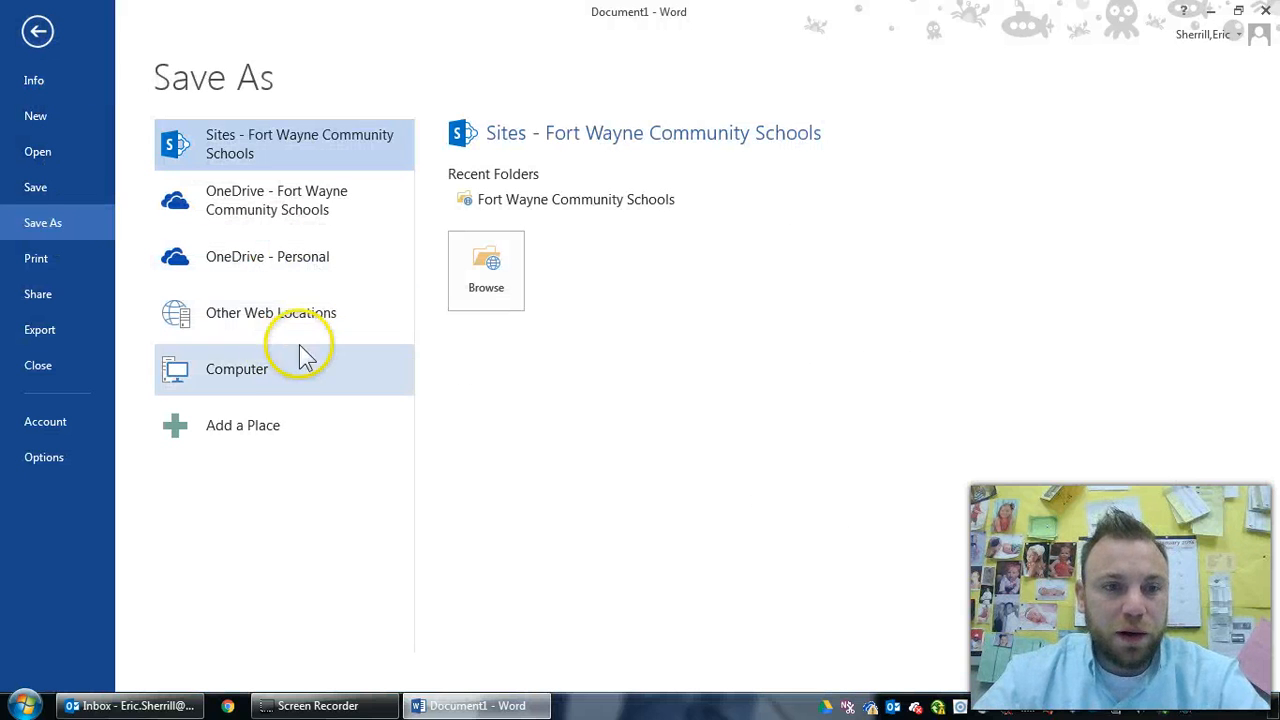
left_click(251, 369)
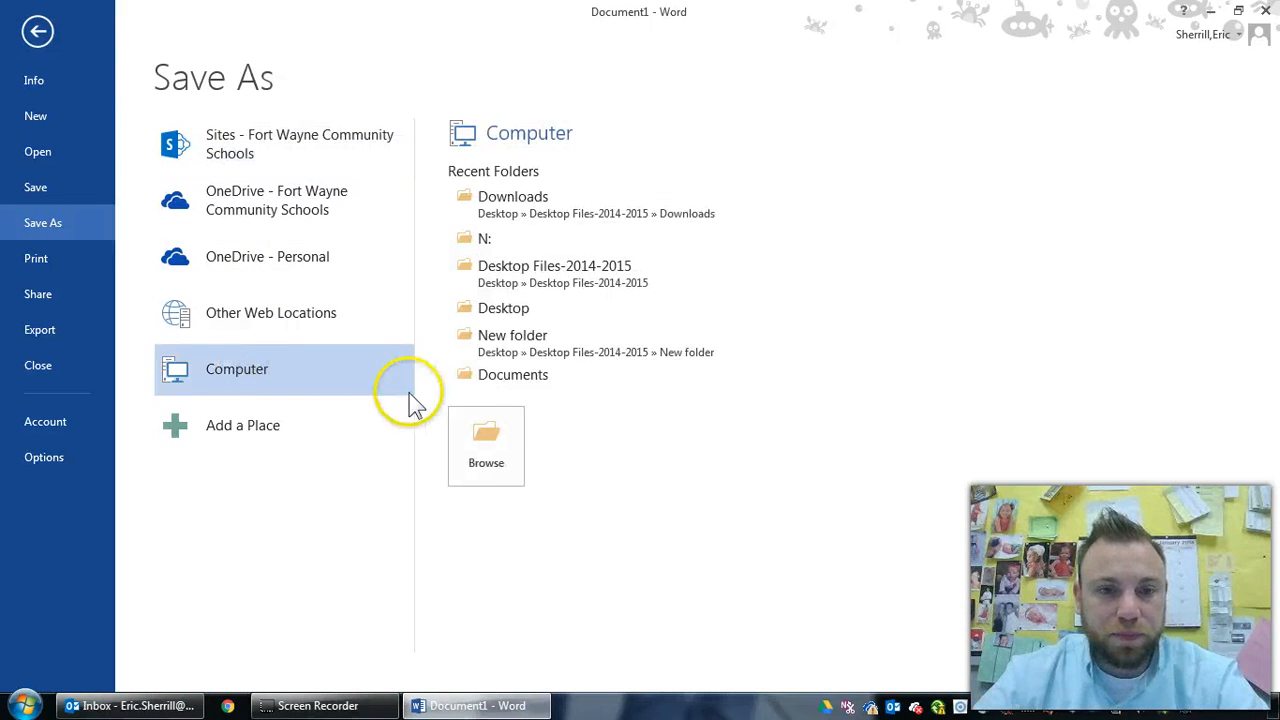
left_click(460, 422)
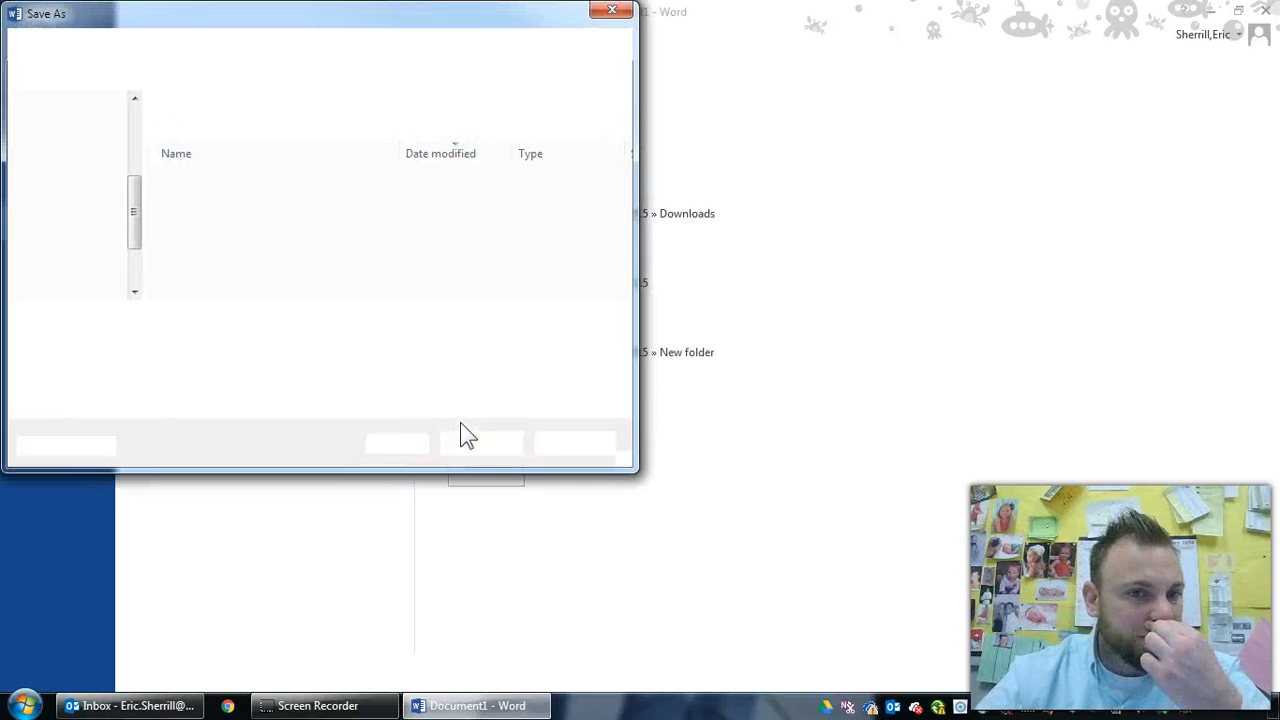
left_click_drag(131, 177, 131, 238)
left_click(76, 186)
left_click_drag(623, 150, 628, 240)
left_click(240, 195)
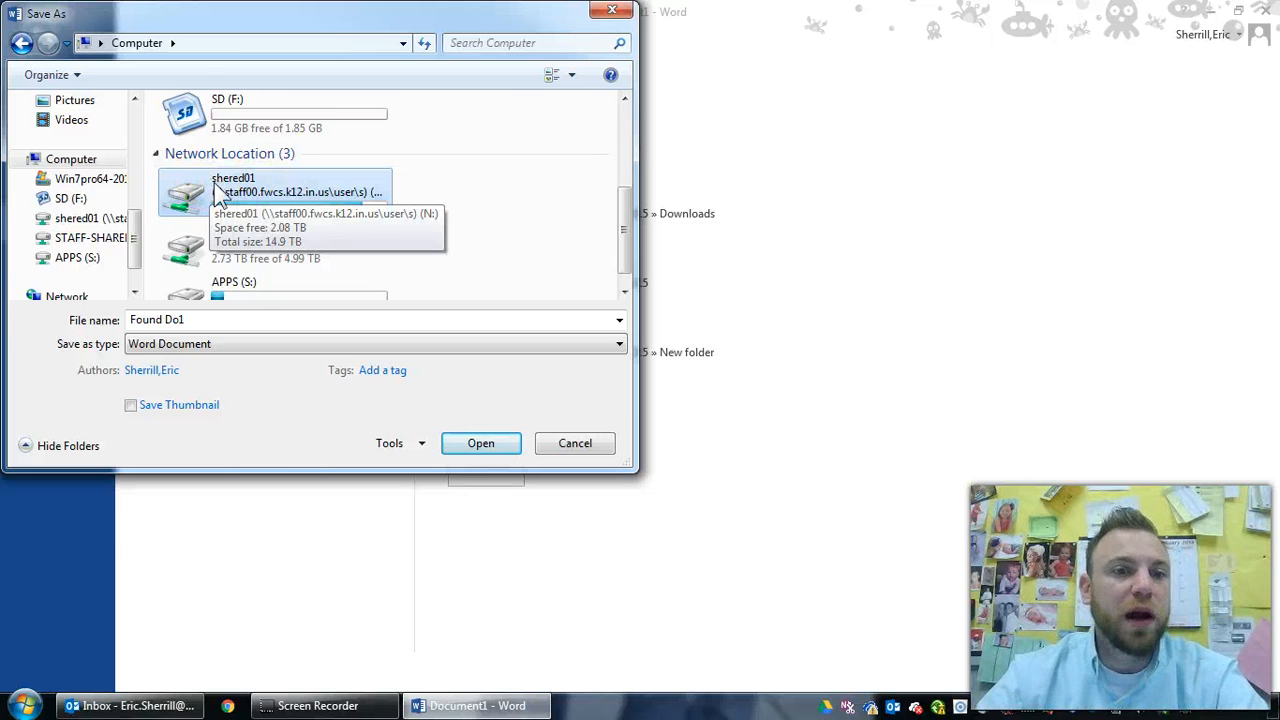
Open the shered01 drive and create a new class folder there
double_click(210, 180)
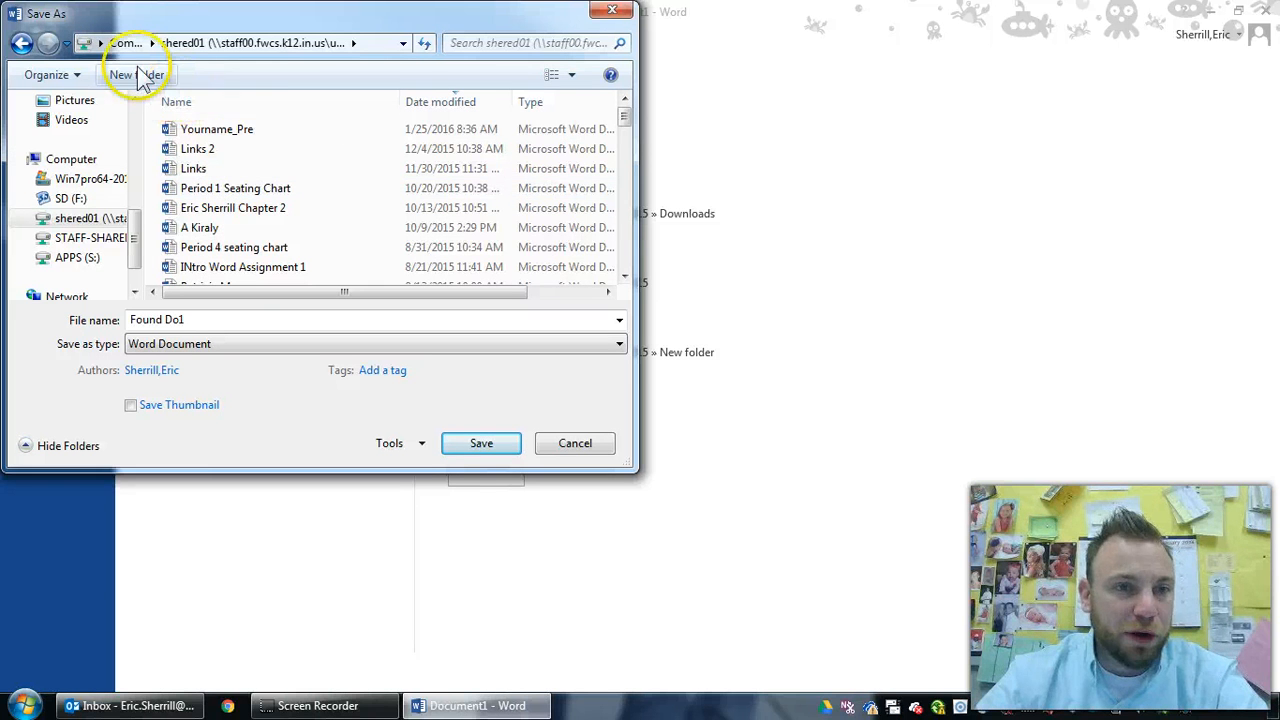
left_click(138, 76)
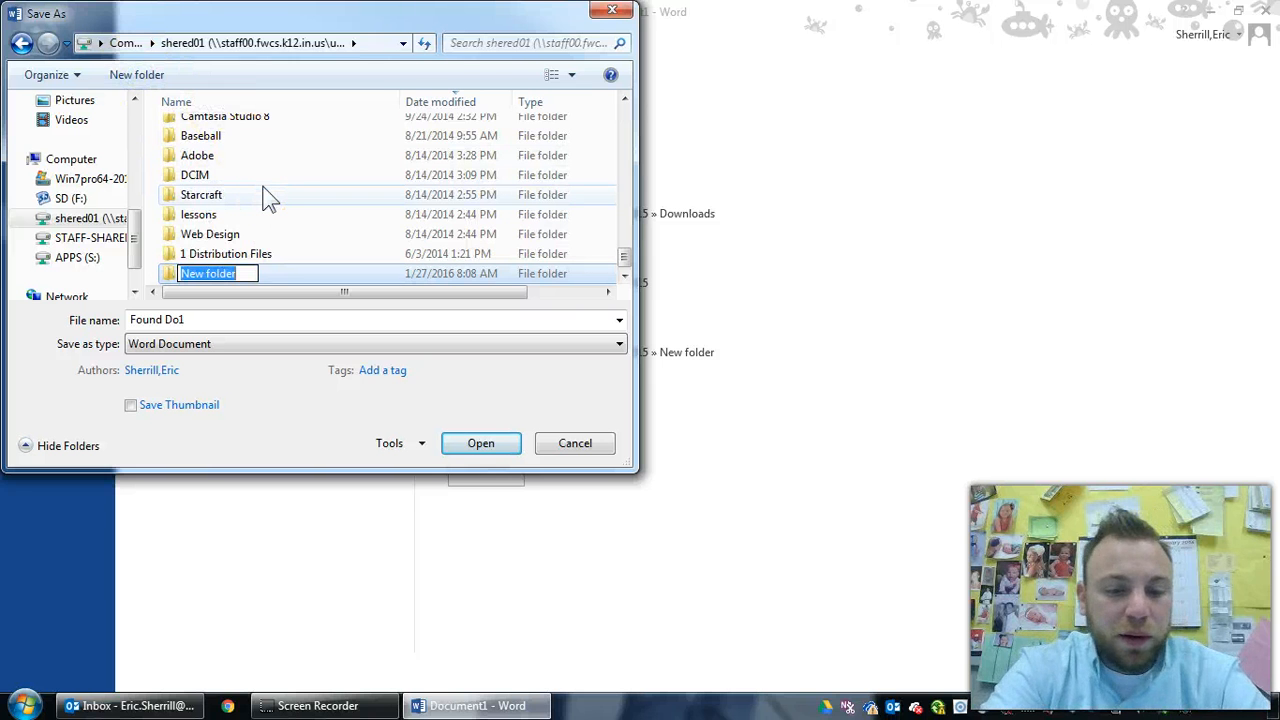
type("Mr Sherrill period")
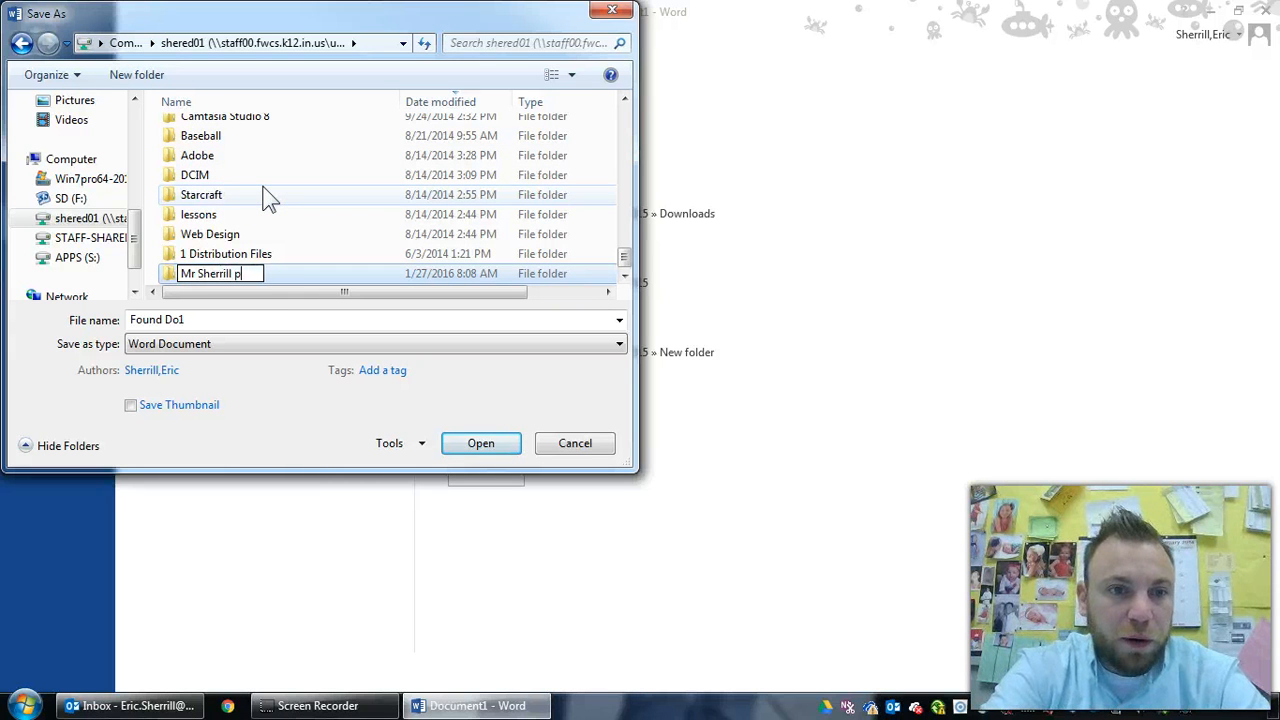
key("BackSpace")
key("BackSpace")
key("BackSpace")
key("BackSpace")
key("BackSpace")
key("BackSpace")
key("BackSpace")
type("Class Folder")
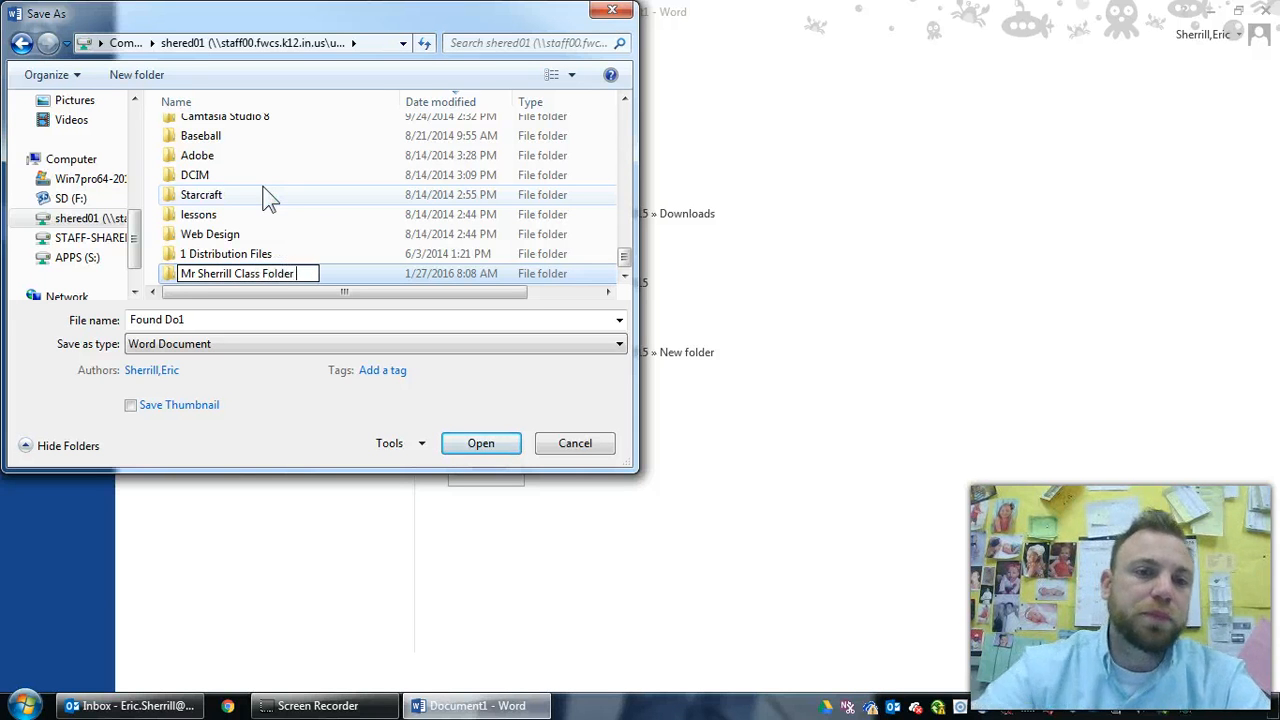
left_click(300, 402)
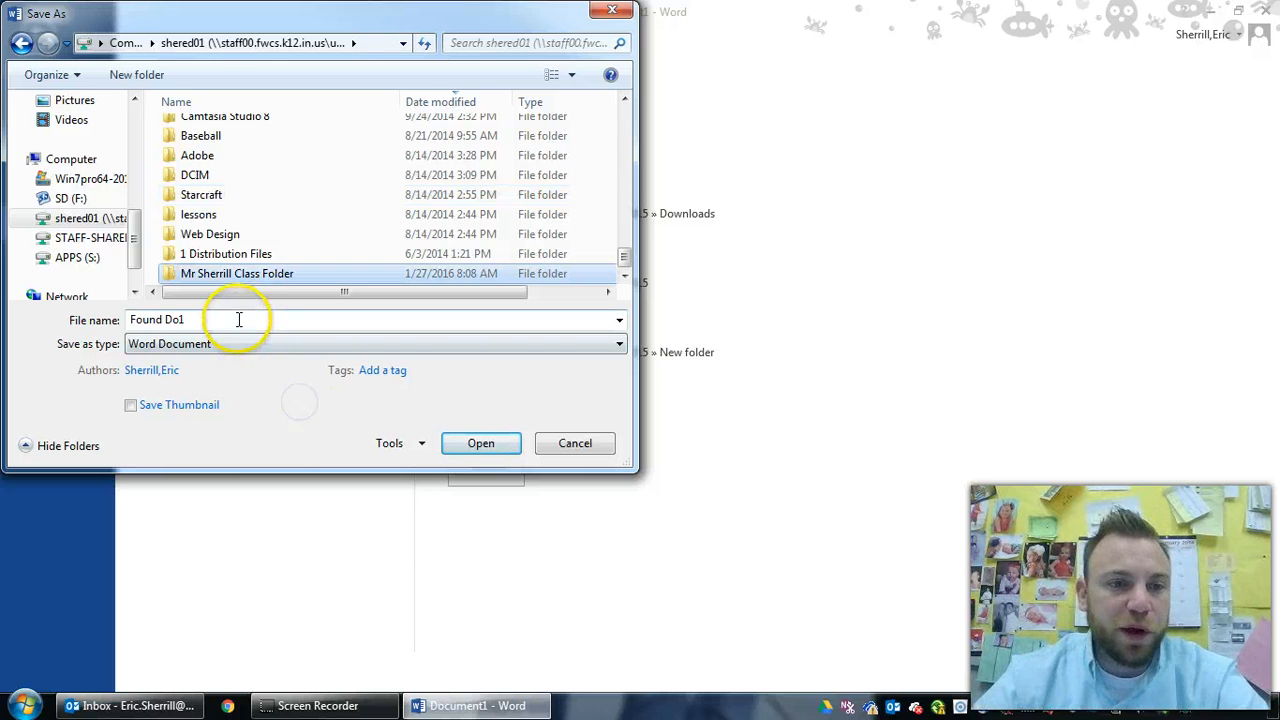
Save the document as 'Word Chapter 1 WalkThrough_' followed by the student's name
left_click(238, 319)
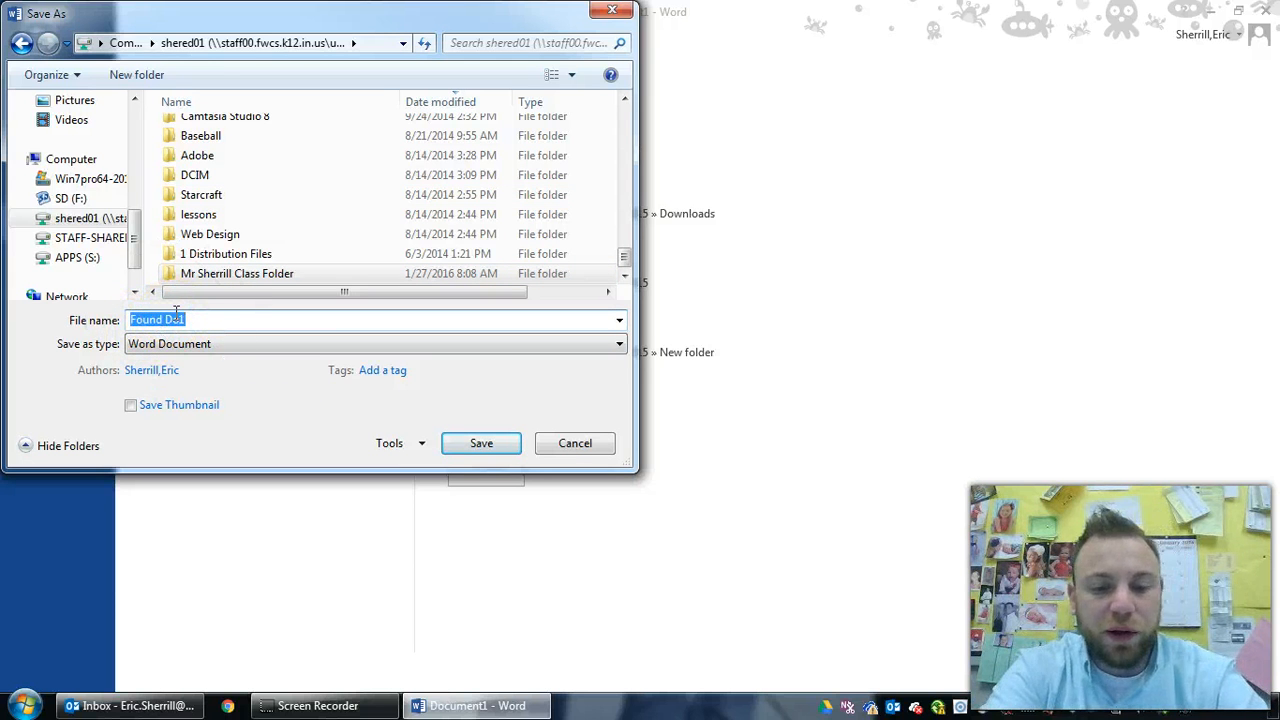
type("AssignmentName")
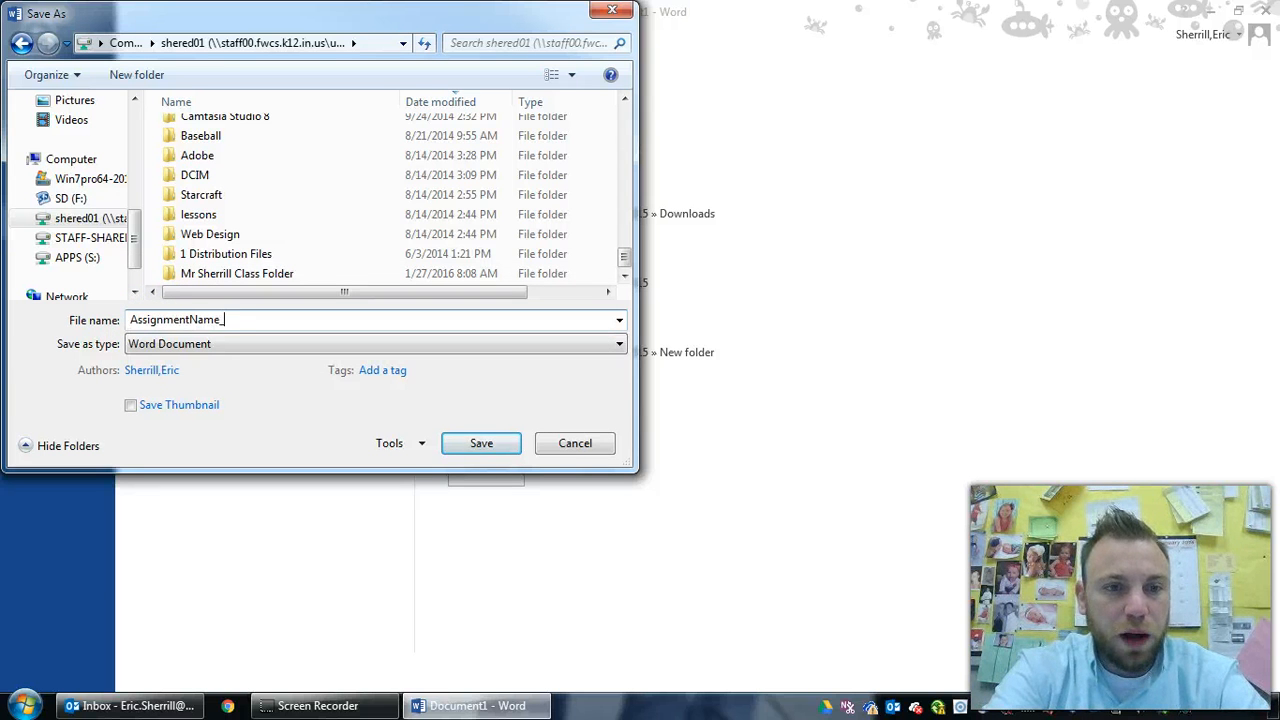
type("_Eric ")
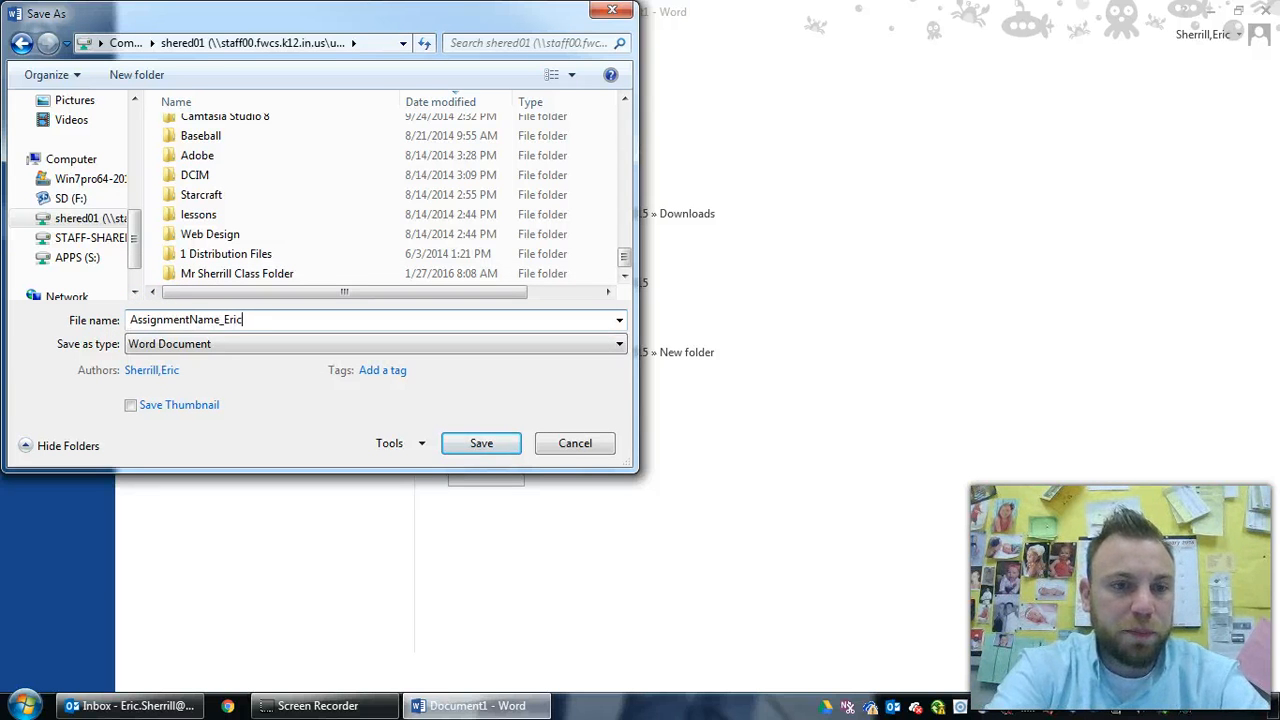
type("Sher")
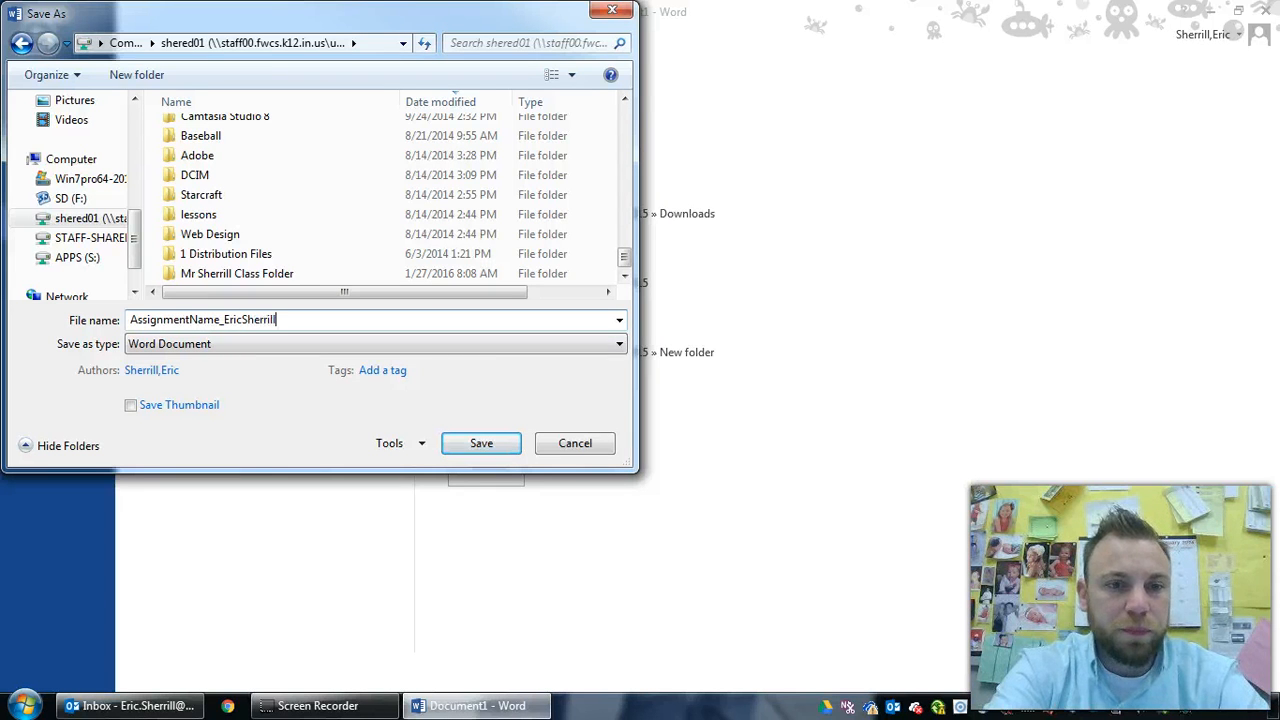
type("rill")
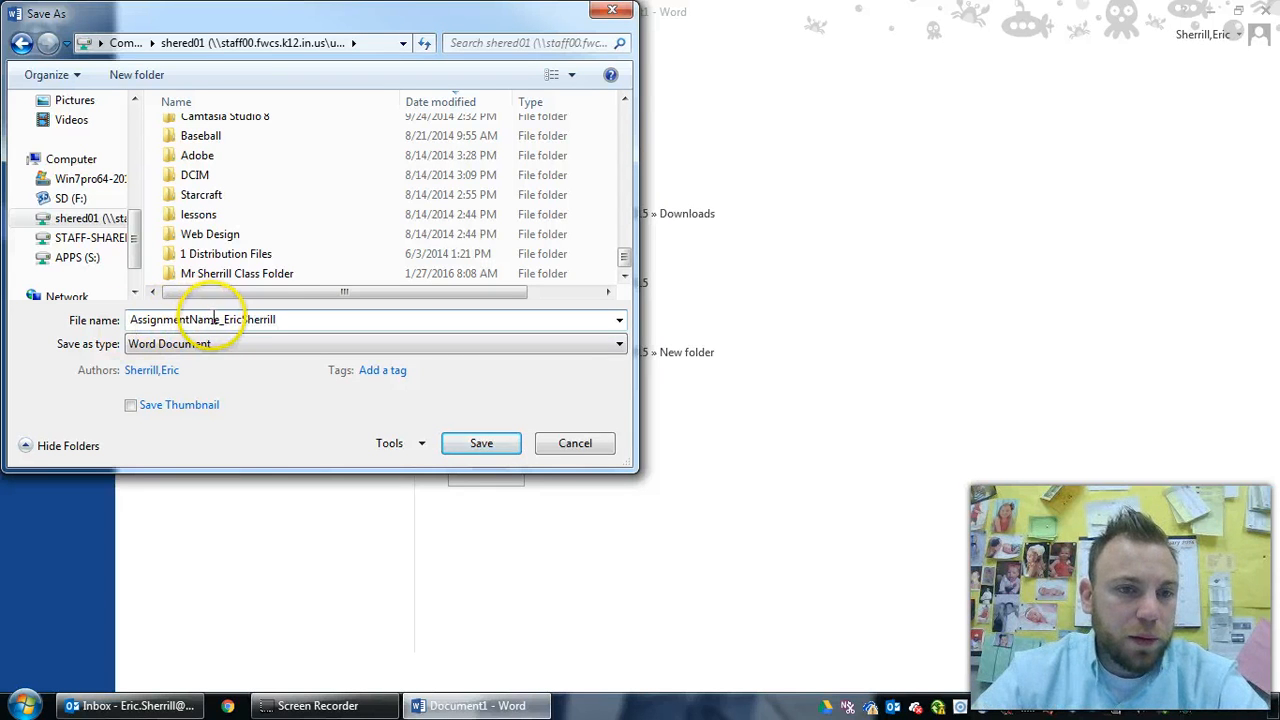
left_click_drag(222, 320, 130, 313)
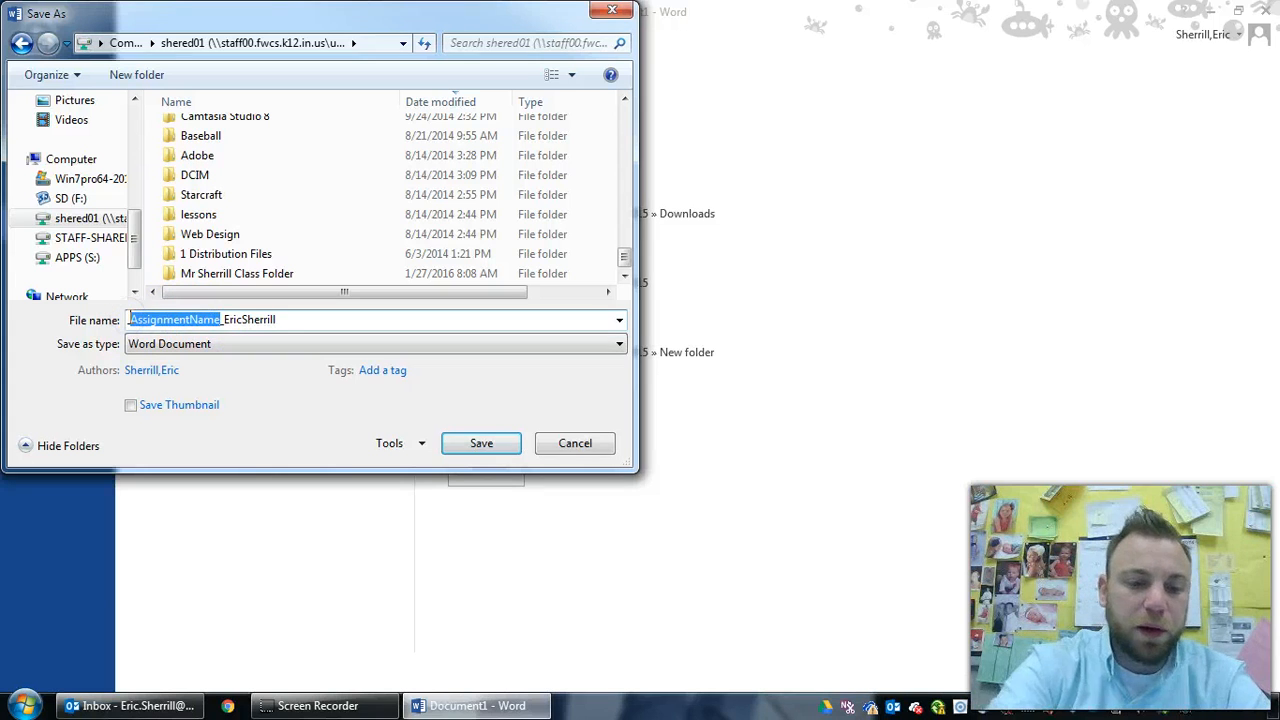
type("Chapter")
key("BackSpace")
key("BackSpace")
key("BackSpace")
key("BackSpace")
key("BackSpace")
key("BackSpace")
key("BackSpace")
type("Word Chapter 1 Walk")
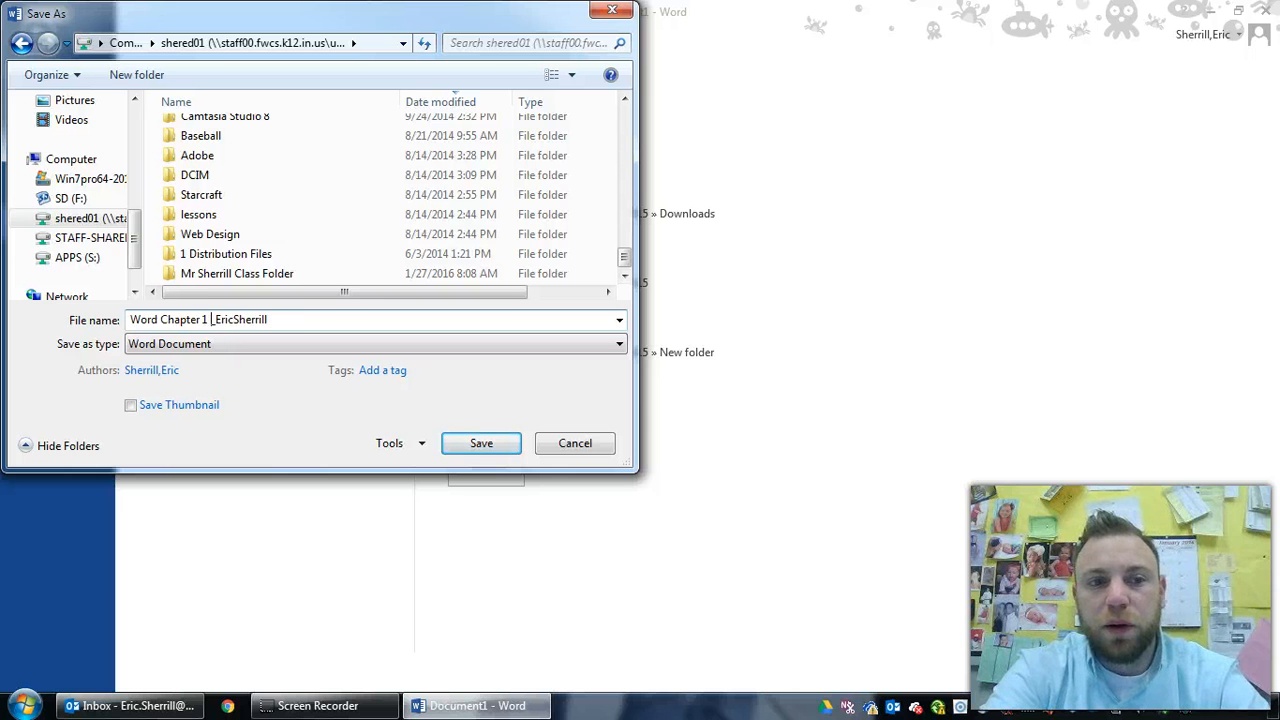
type("Through")
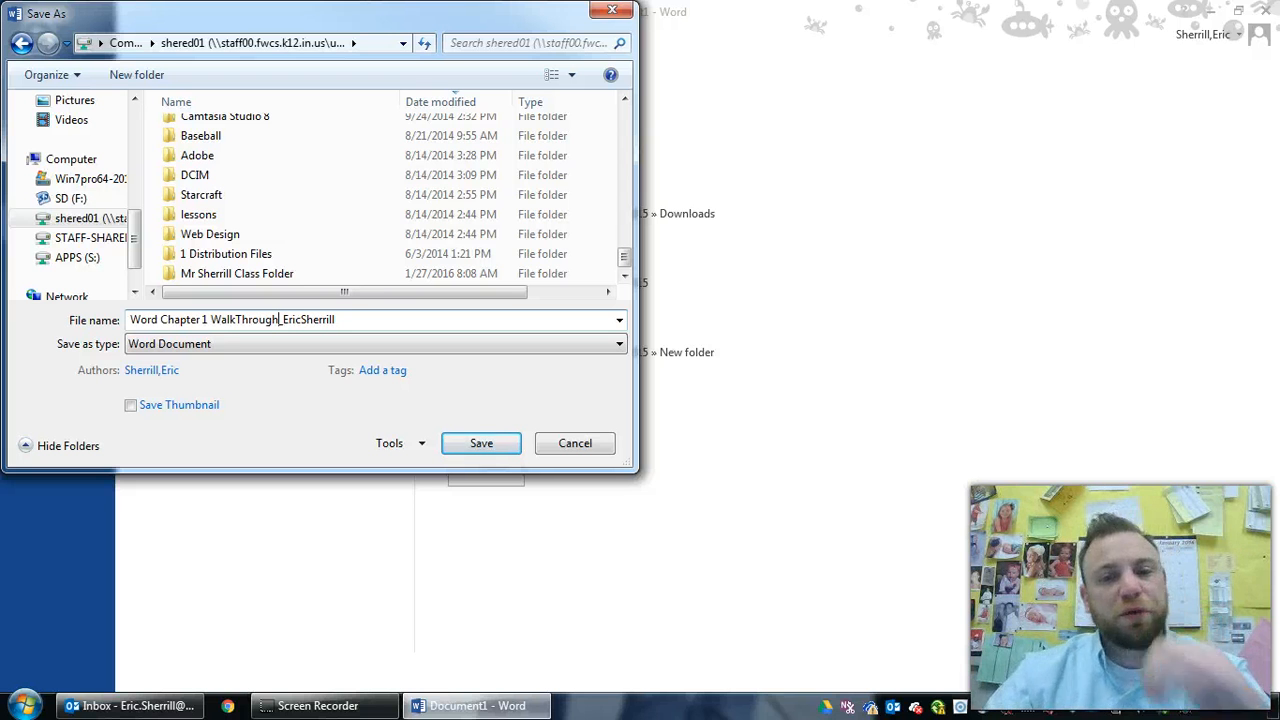
left_click(469, 443)
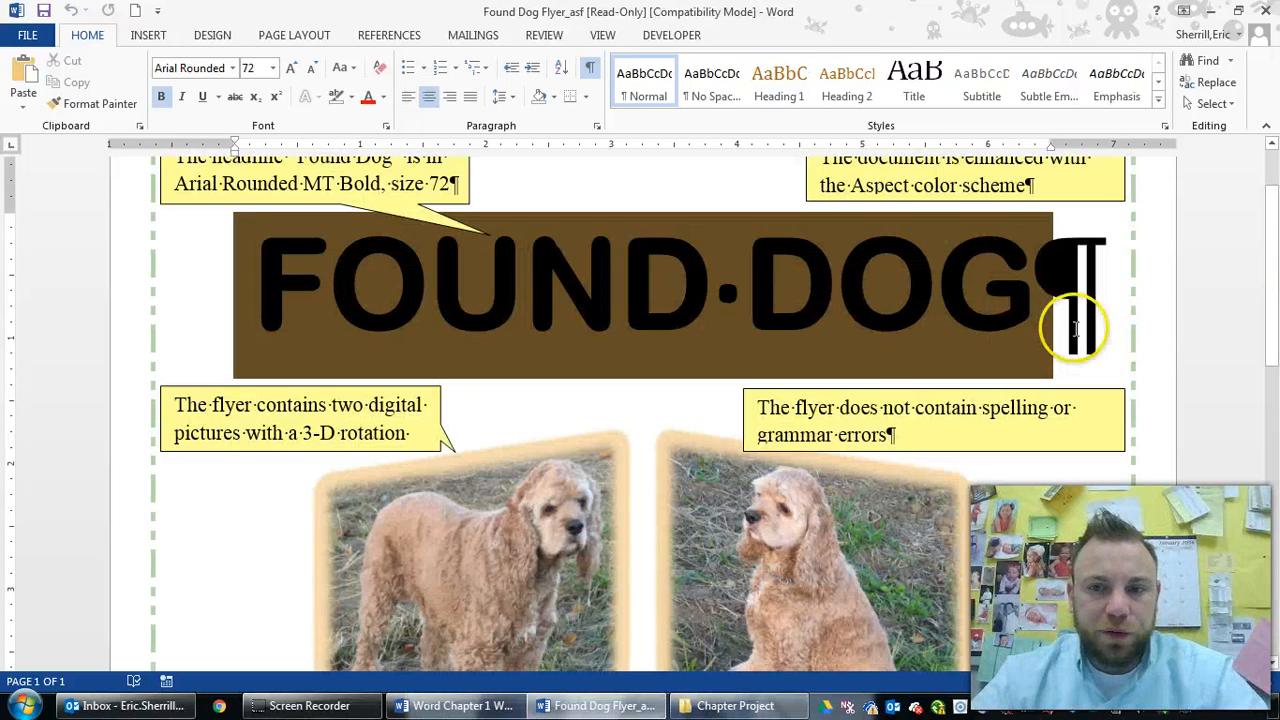
Snap the Found Dog Flyer sample to the left half and the WalkThrough document to the right
scroll(1080, 320, "down", 4)
scroll(1100, 324, "down", 4)
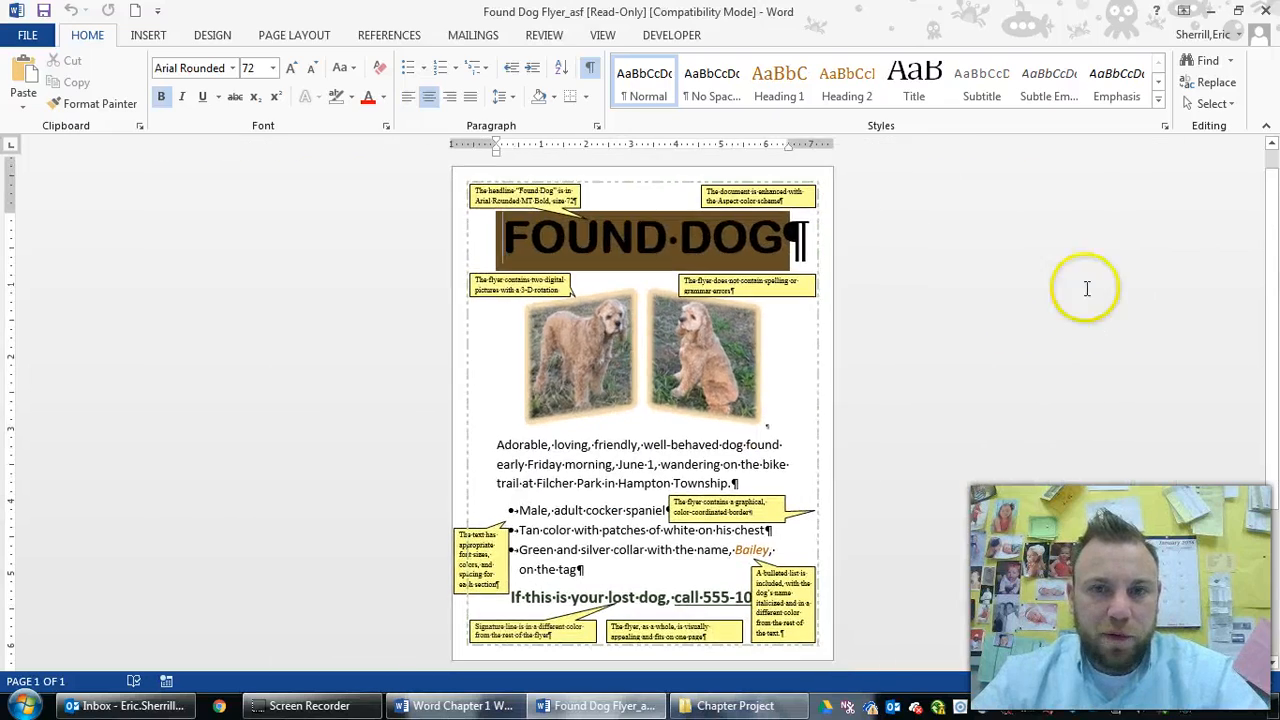
left_click_drag(582, 16, 1, 26)
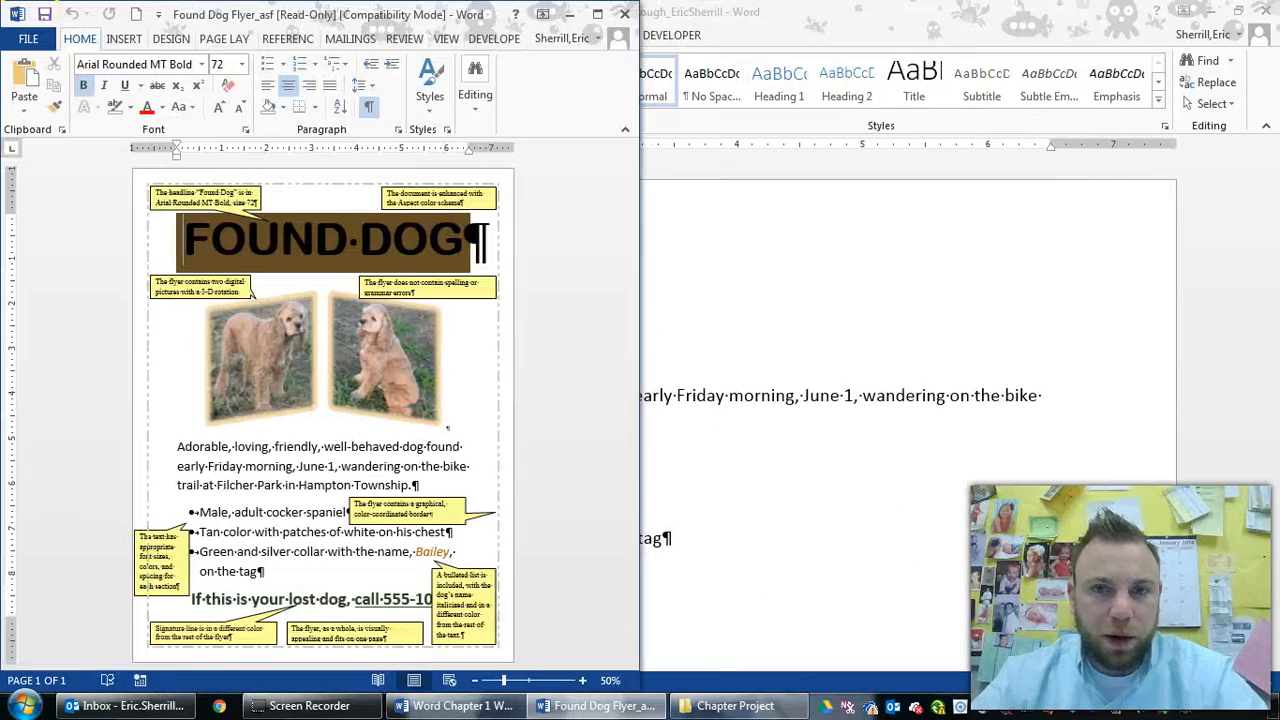
left_click(758, 25)
scroll(726, 343, "down", 3)
left_click_drag(640, 12, 1279, 20)
left_click_drag(1160, 22, 1, 22)
left_click_drag(262, 18, 885, 33)
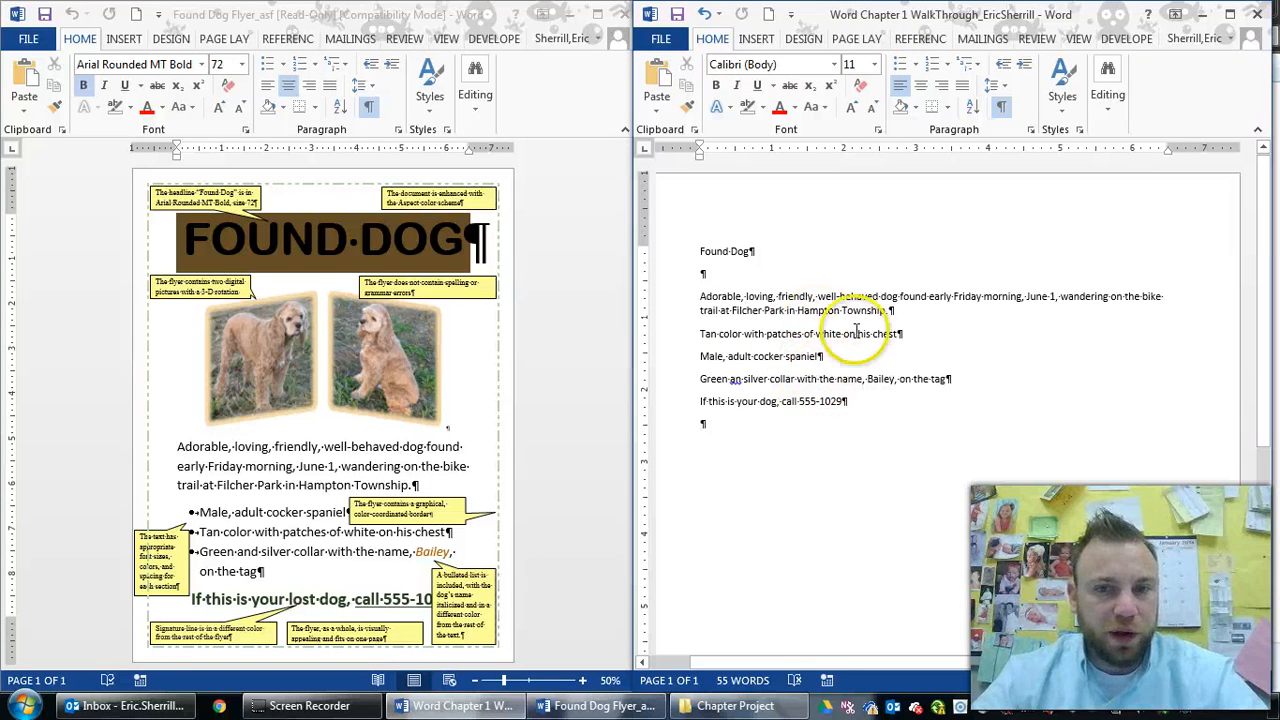
Select and review the flyer text, then put the insertion point on the empty line below 'Found Dog'
left_click_drag(848, 401, 681, 256)
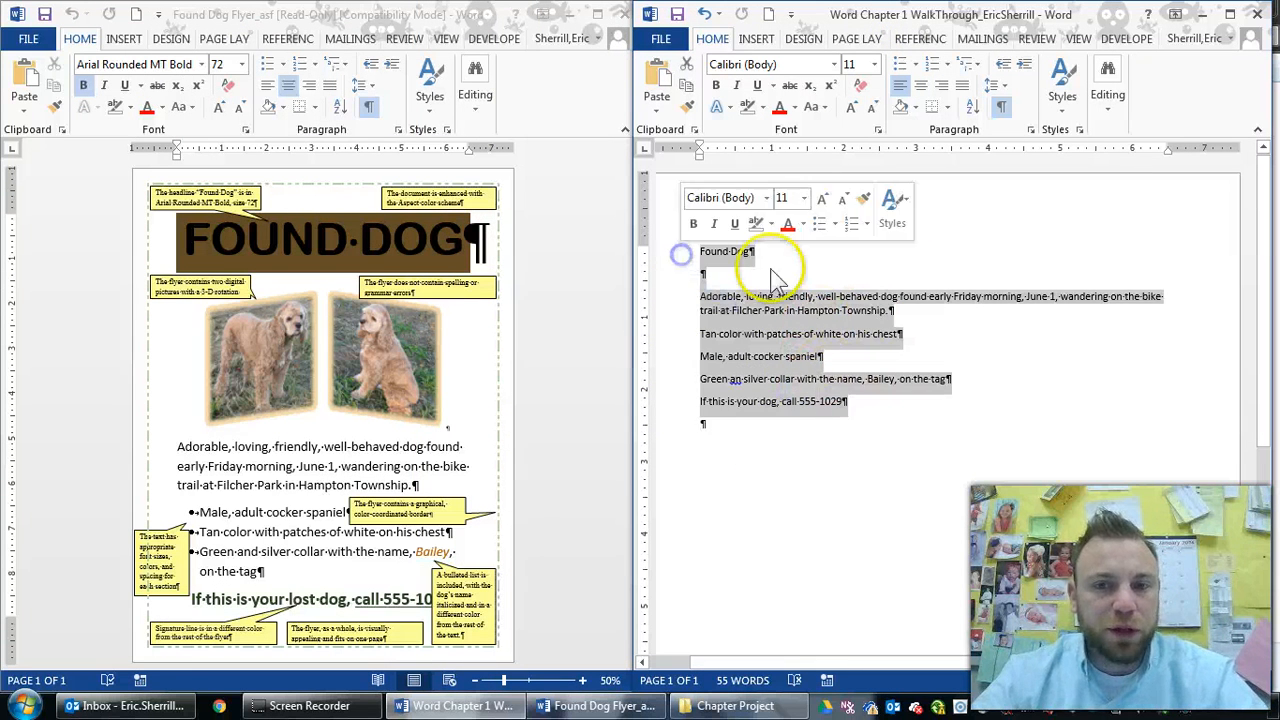
left_click(860, 336)
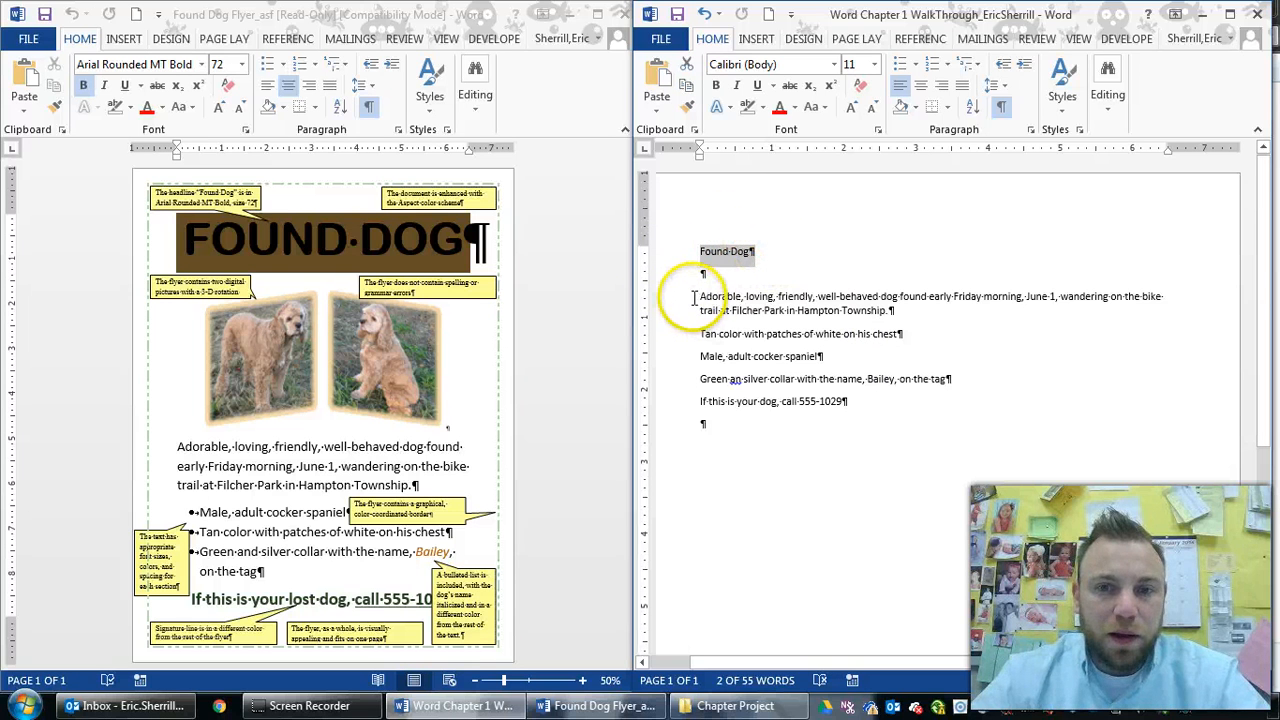
left_click_drag(712, 298, 970, 378)
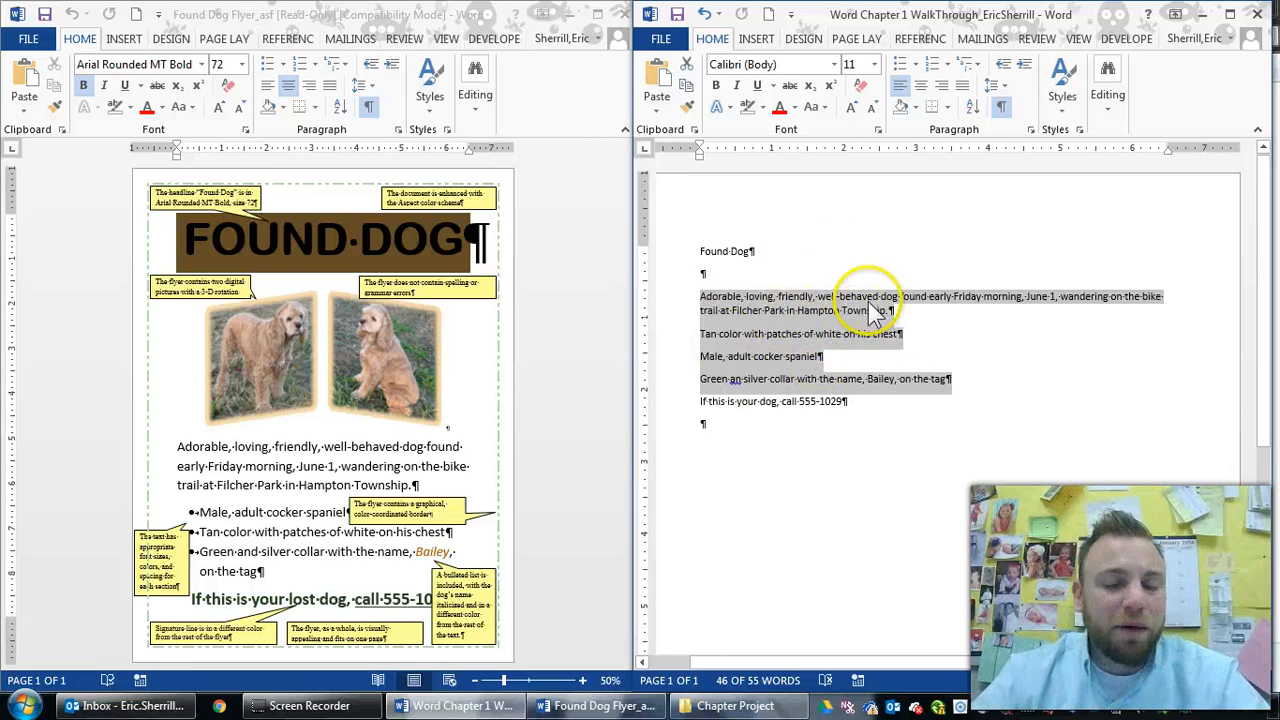
left_click_drag(851, 404, 703, 404)
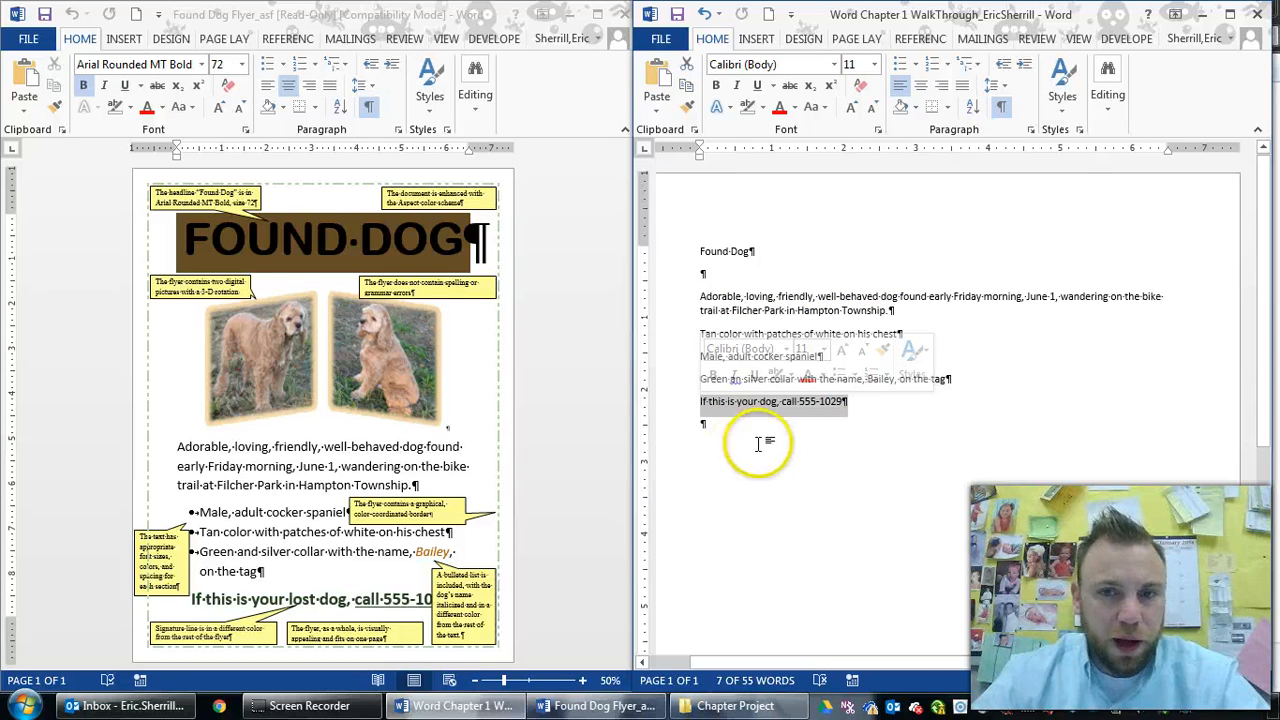
left_click(749, 275)
left_click(707, 272)
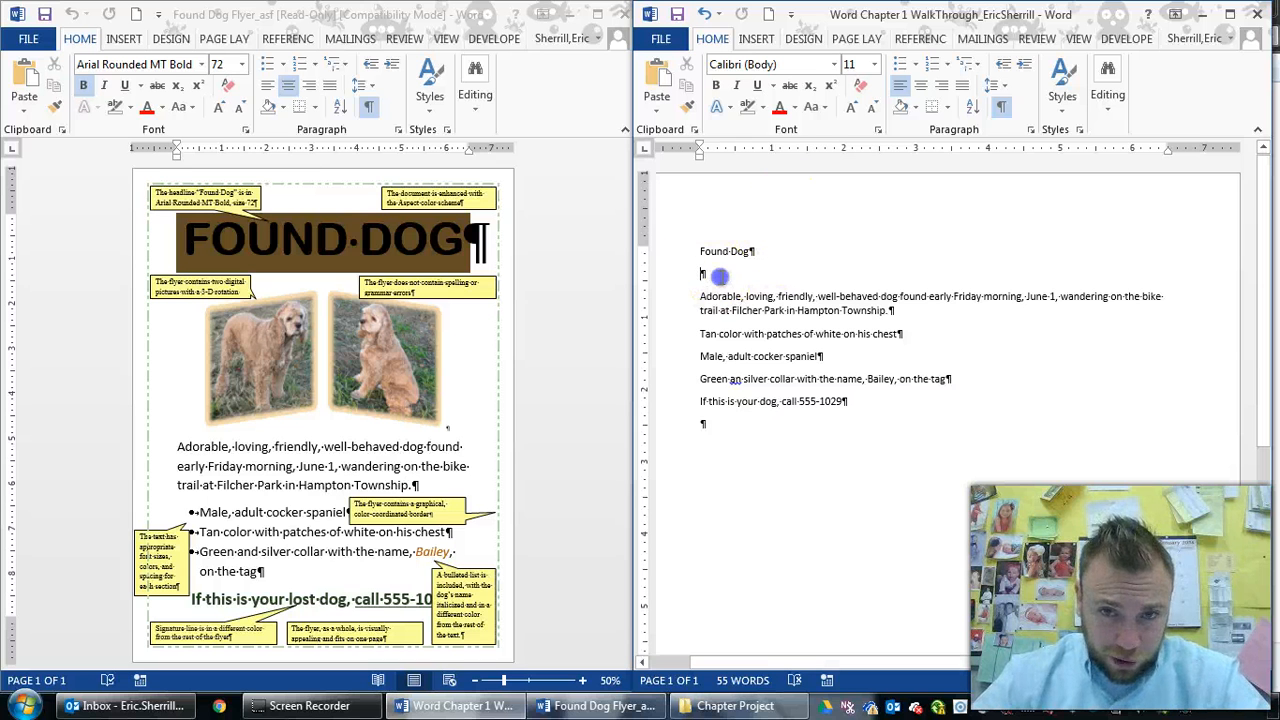
Start a picture insert and browse the student drop box to SNI > Distribution > Sherrill Per.2 > Chapter 01
left_click(756, 40)
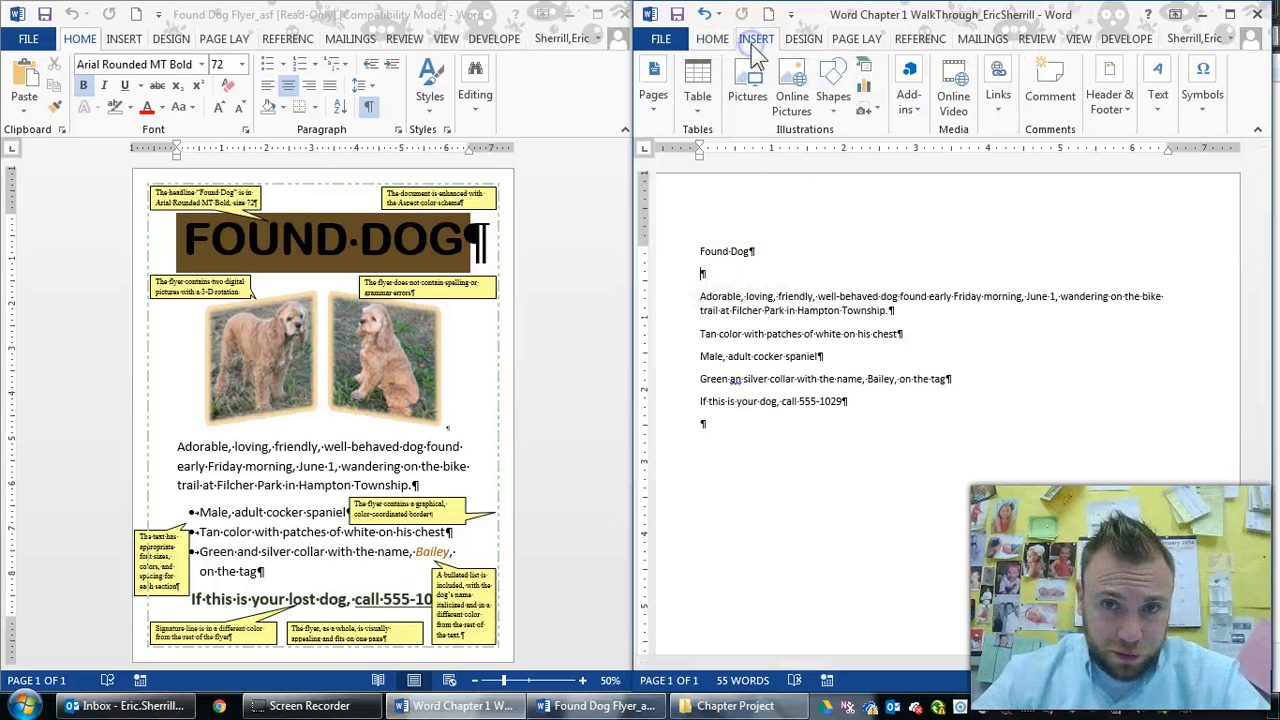
left_click(748, 97)
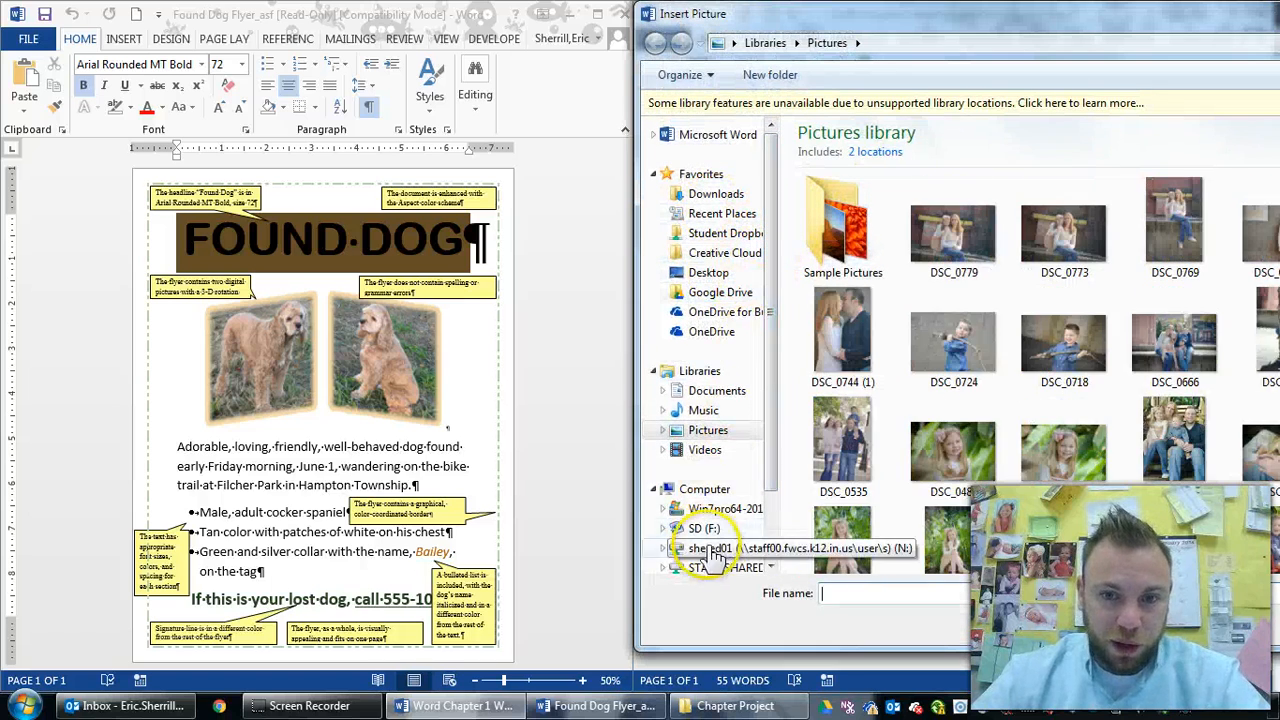
left_click(705, 489)
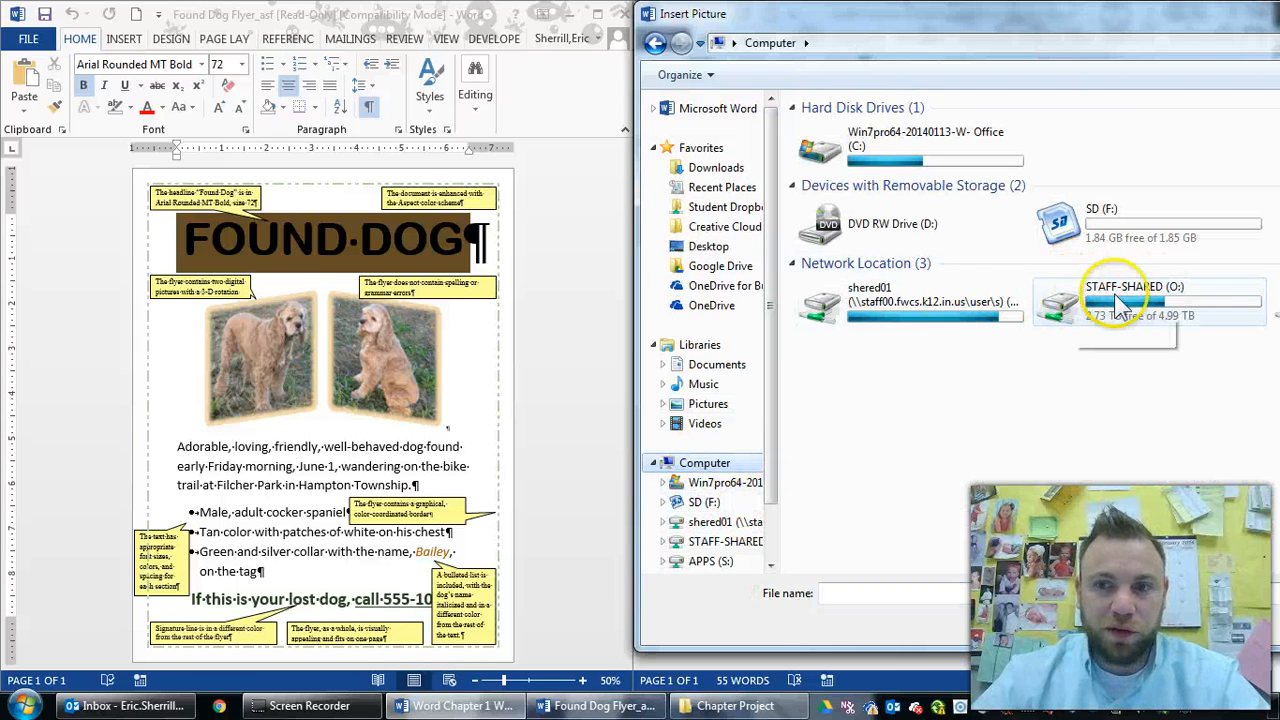
left_click(728, 210)
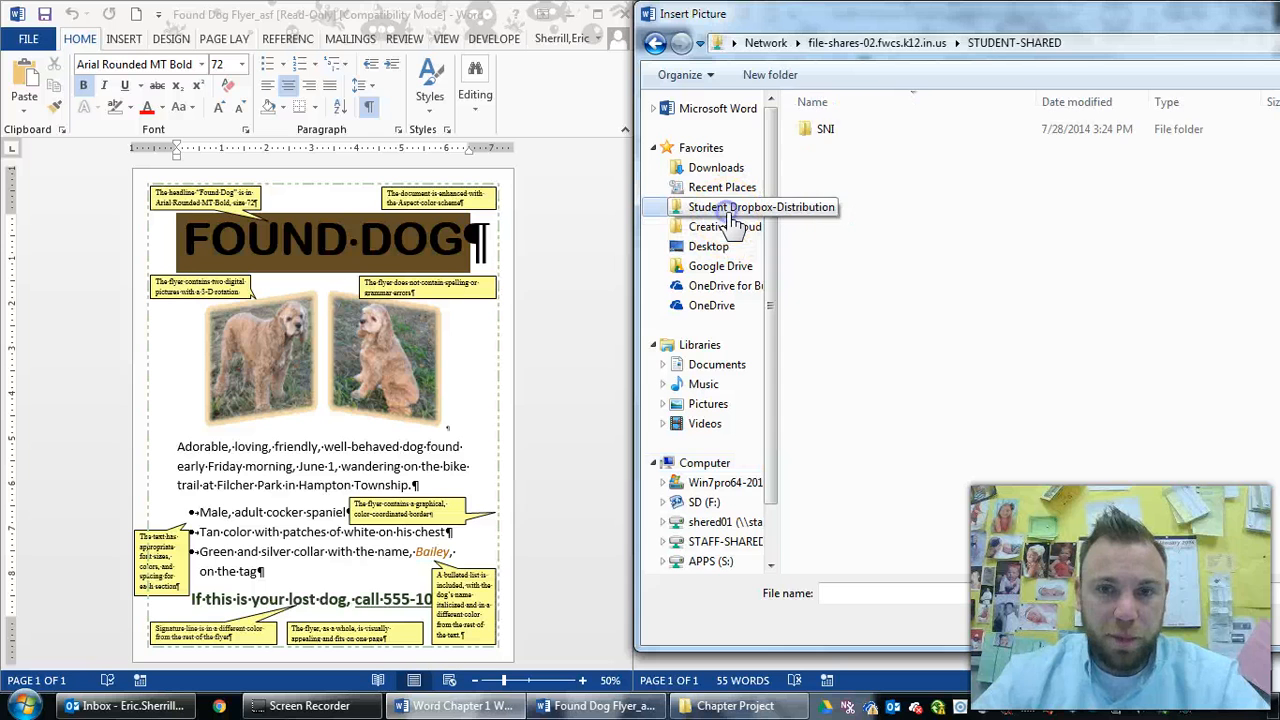
left_click(844, 134)
double_click(844, 134)
double_click(822, 130)
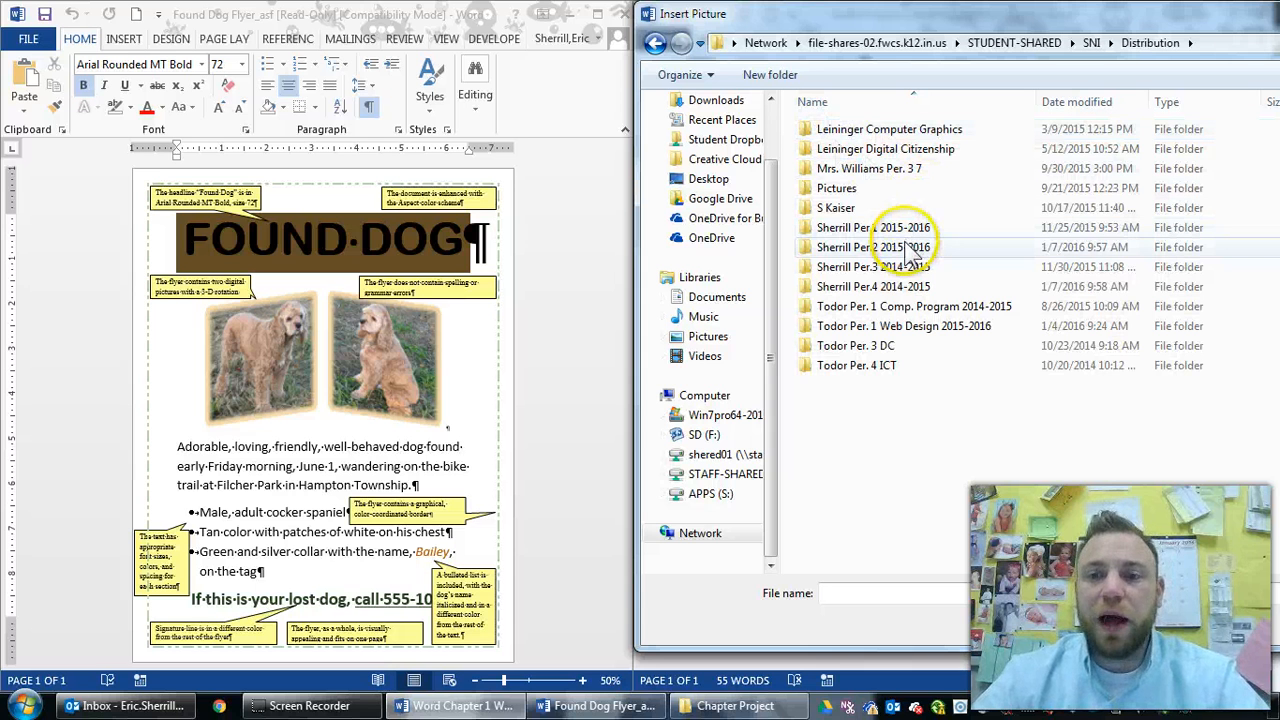
double_click(910, 250)
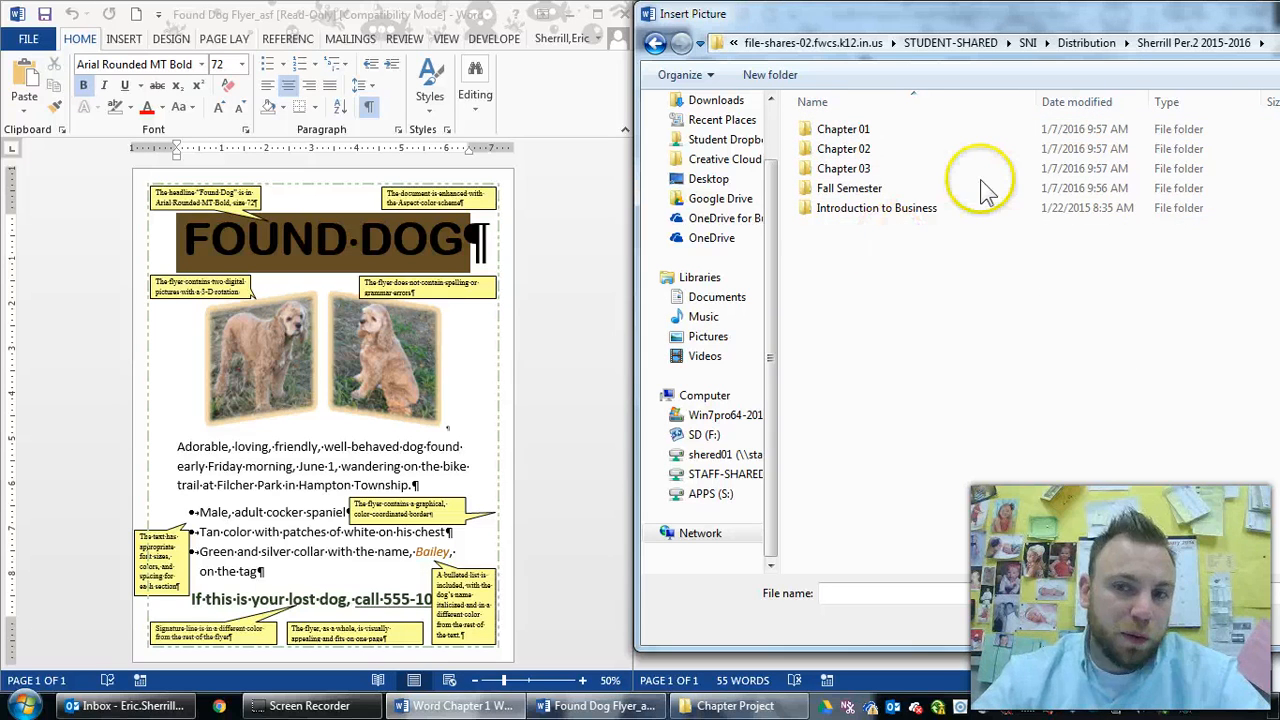
double_click(897, 134)
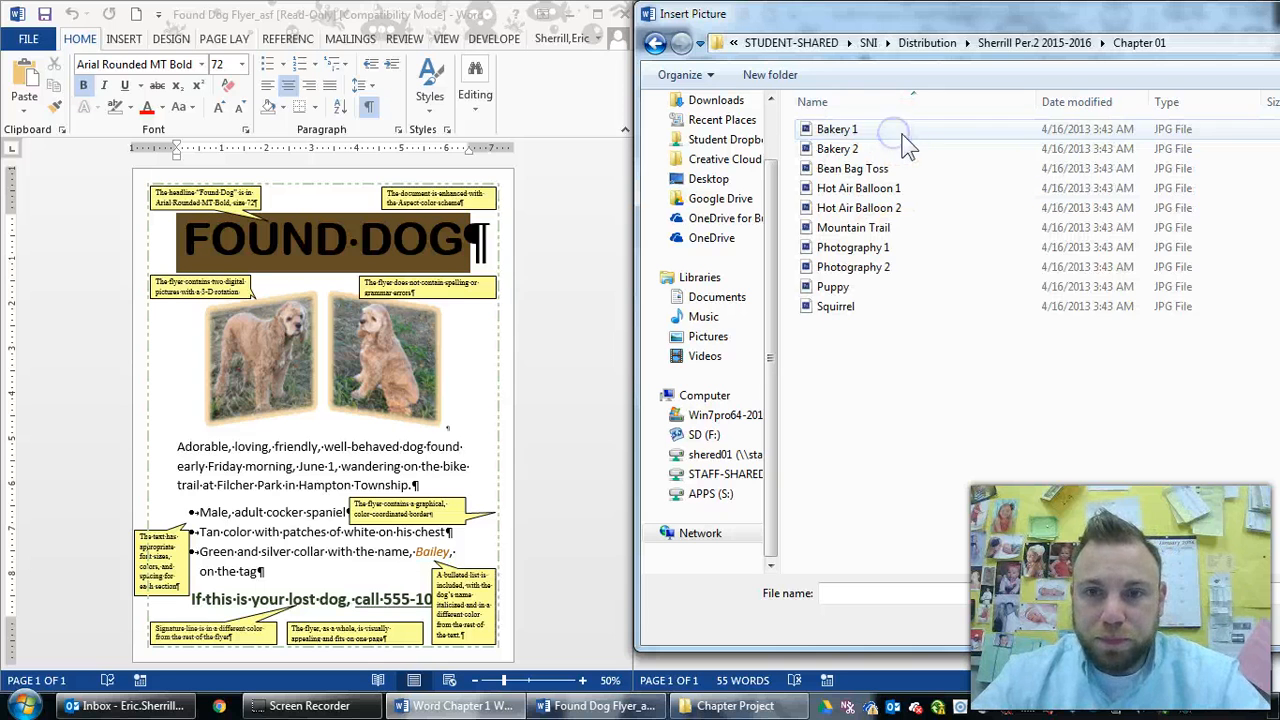
Reposition the dialog and look in the Sherrill Per.4 2014-2015 Chapter 01 and Fall Semester folders
left_click_drag(689, 50, 385, 55)
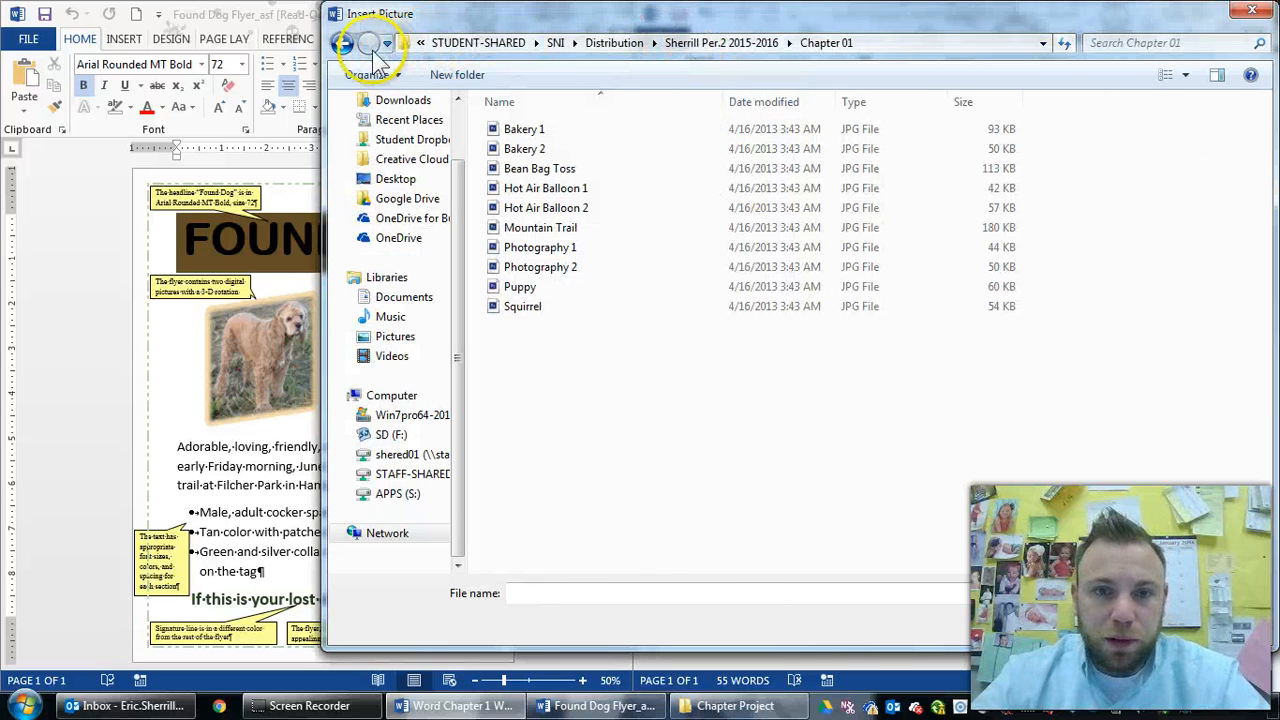
left_click(341, 43)
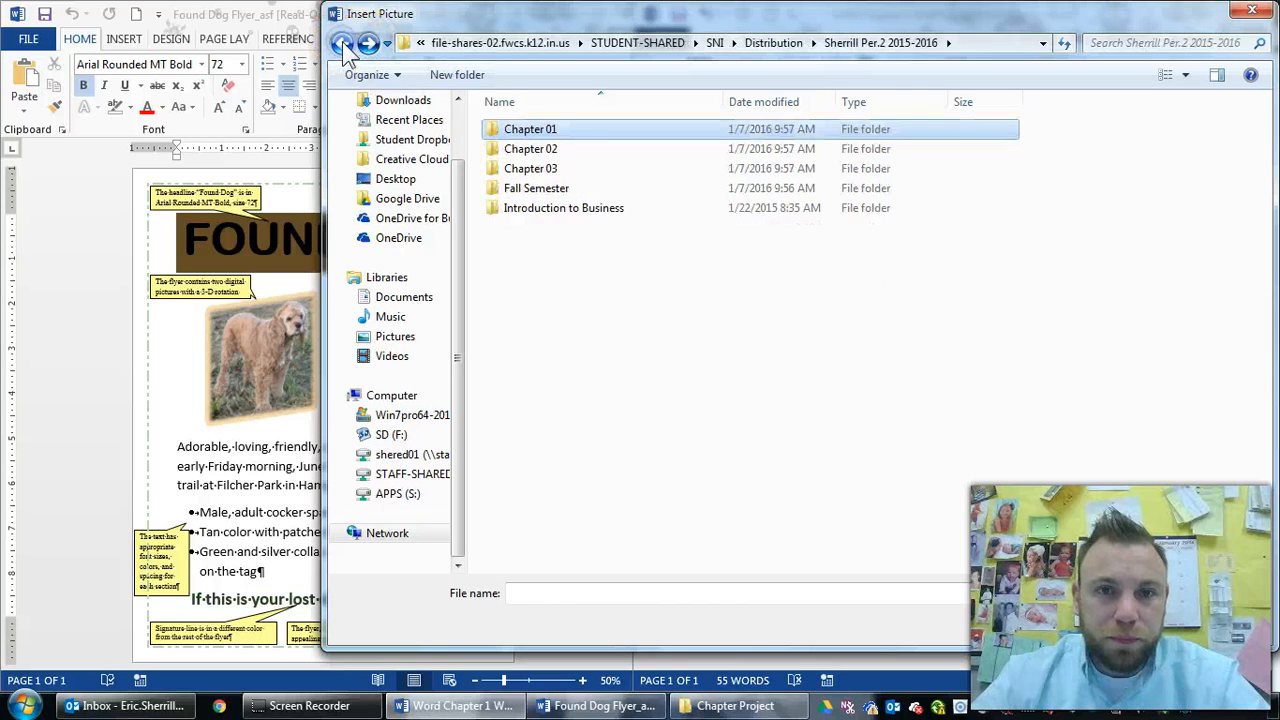
left_click(341, 43)
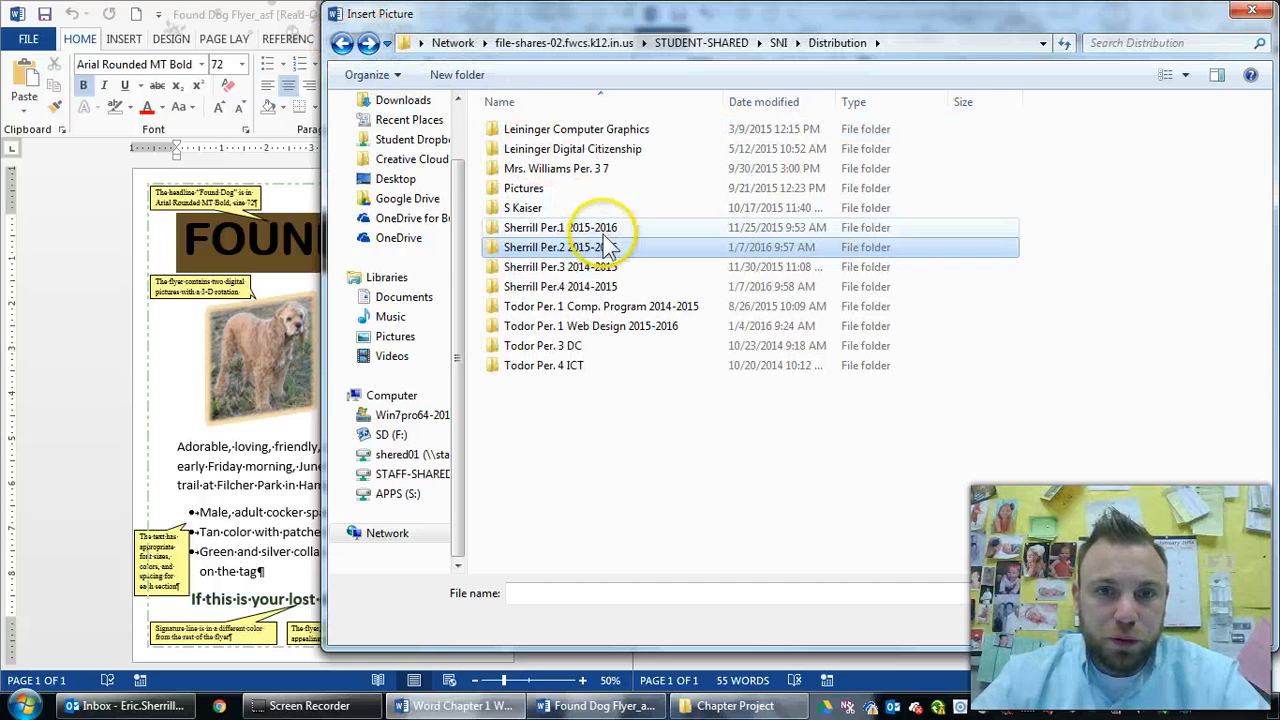
double_click(586, 286)
left_click(542, 133)
double_click(546, 135)
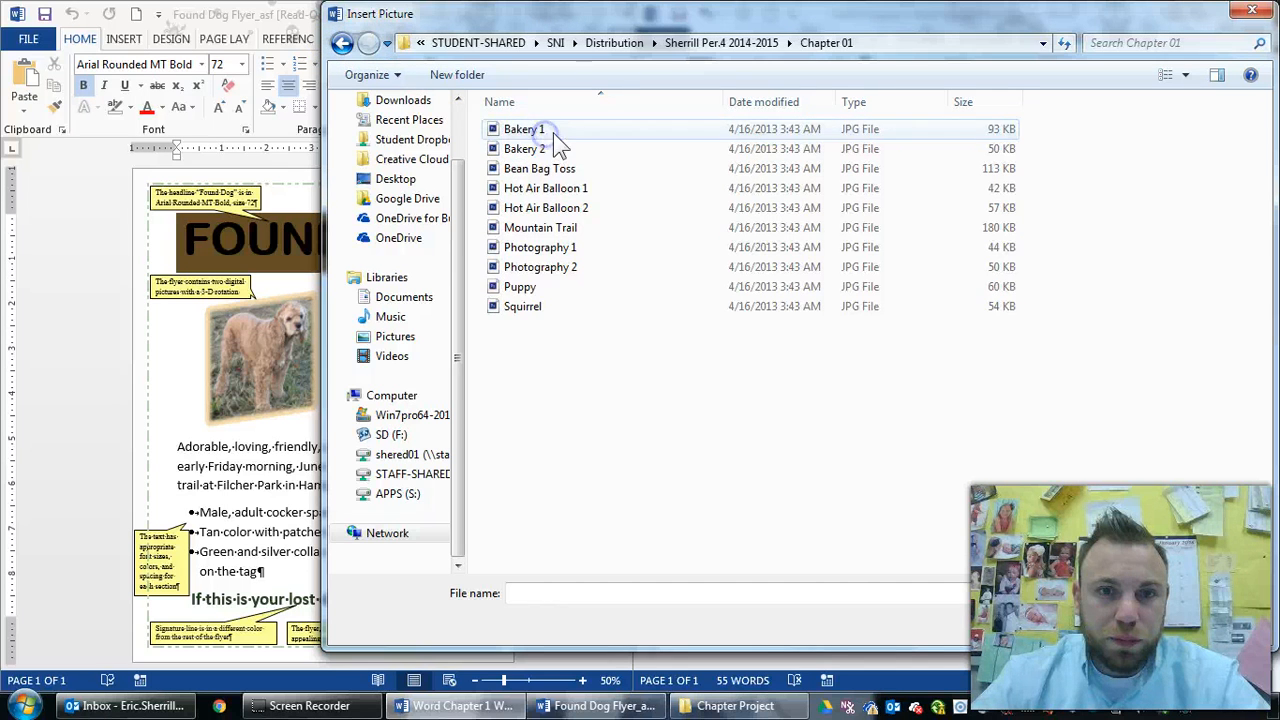
left_click(341, 43)
double_click(566, 194)
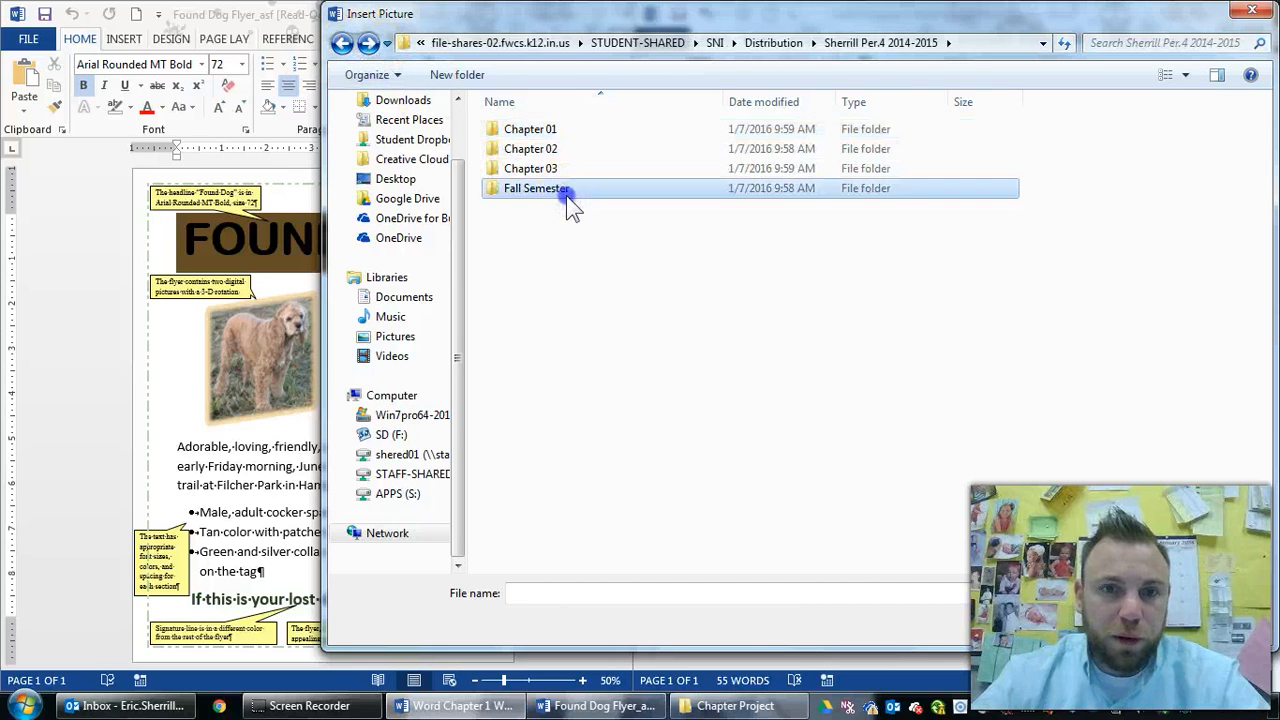
Check Sherrill Per.1 Intro, then open Sherrill Per.2 2015-2016 > Fall Semester > Word Chapter 1
left_click(345, 46)
left_click(345, 45)
left_click(345, 45)
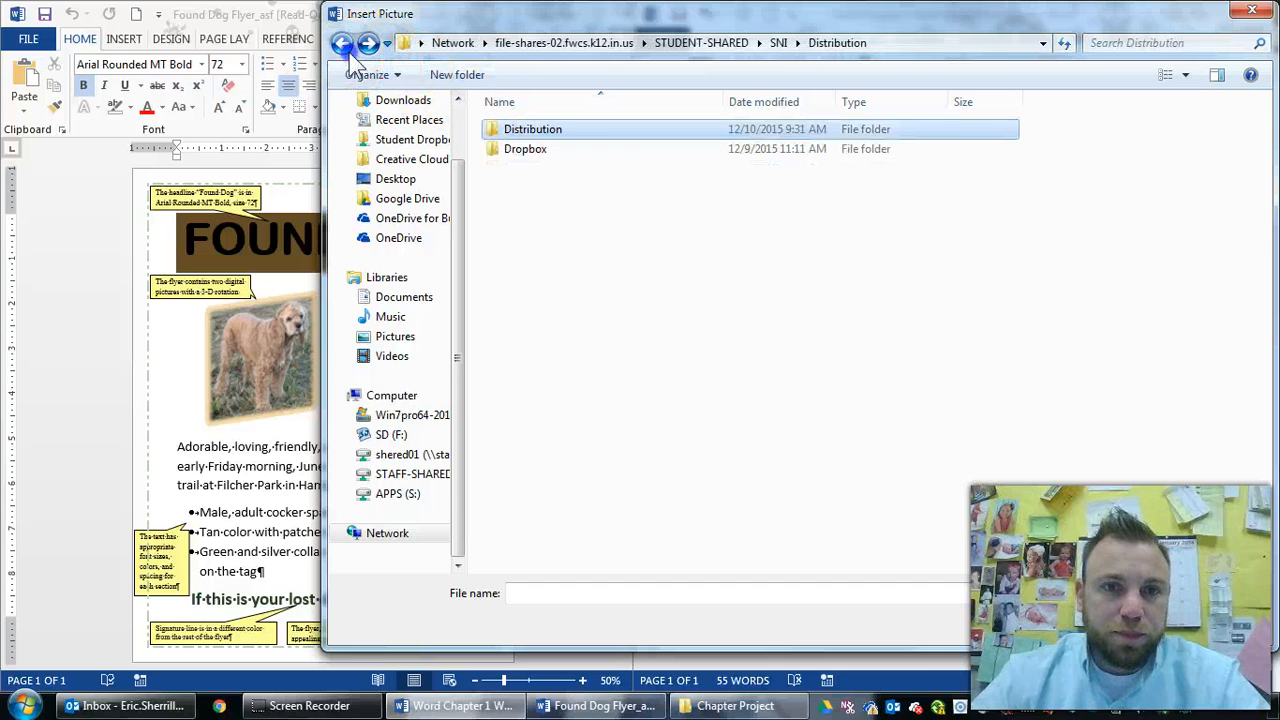
double_click(602, 127)
double_click(568, 227)
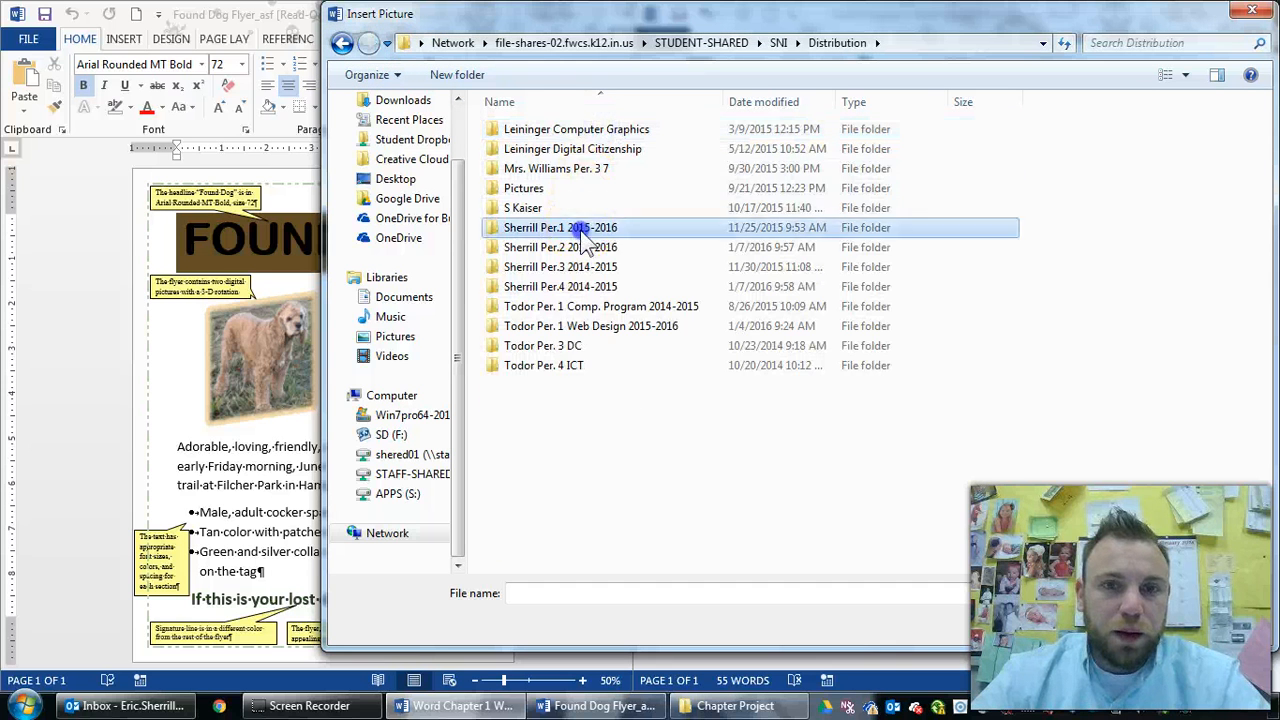
double_click(562, 149)
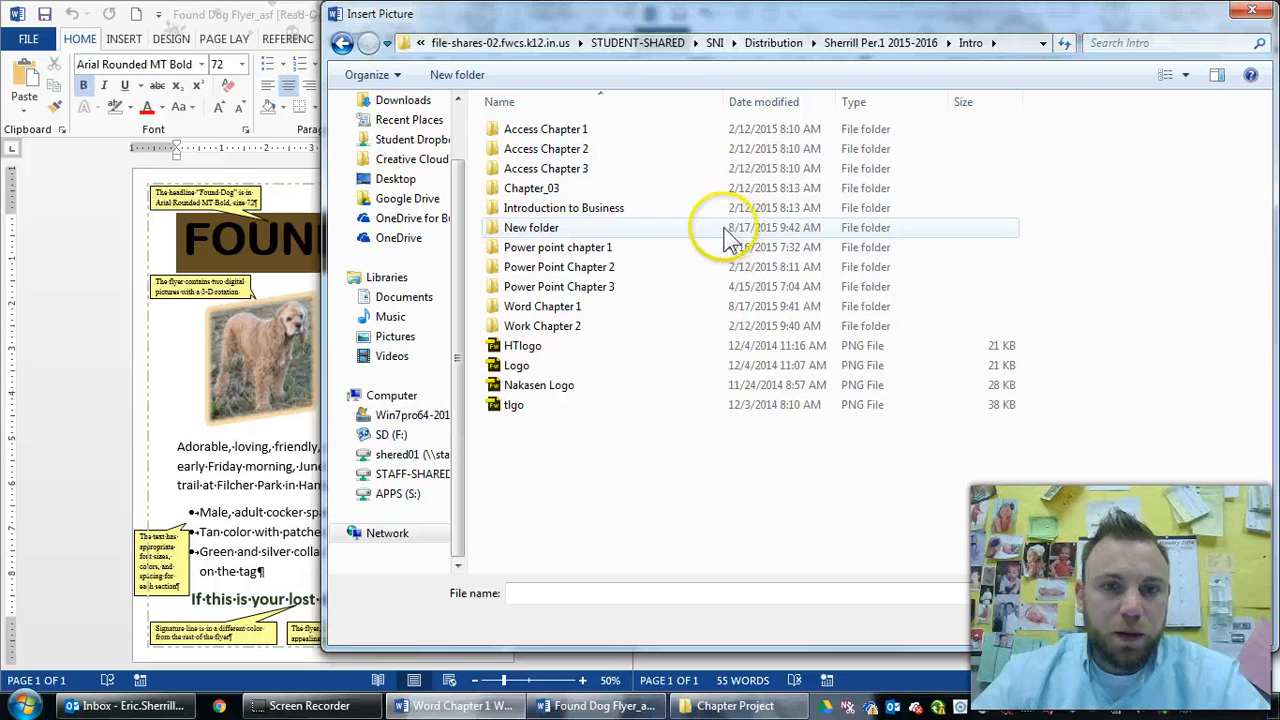
left_click(343, 44)
left_click(343, 44)
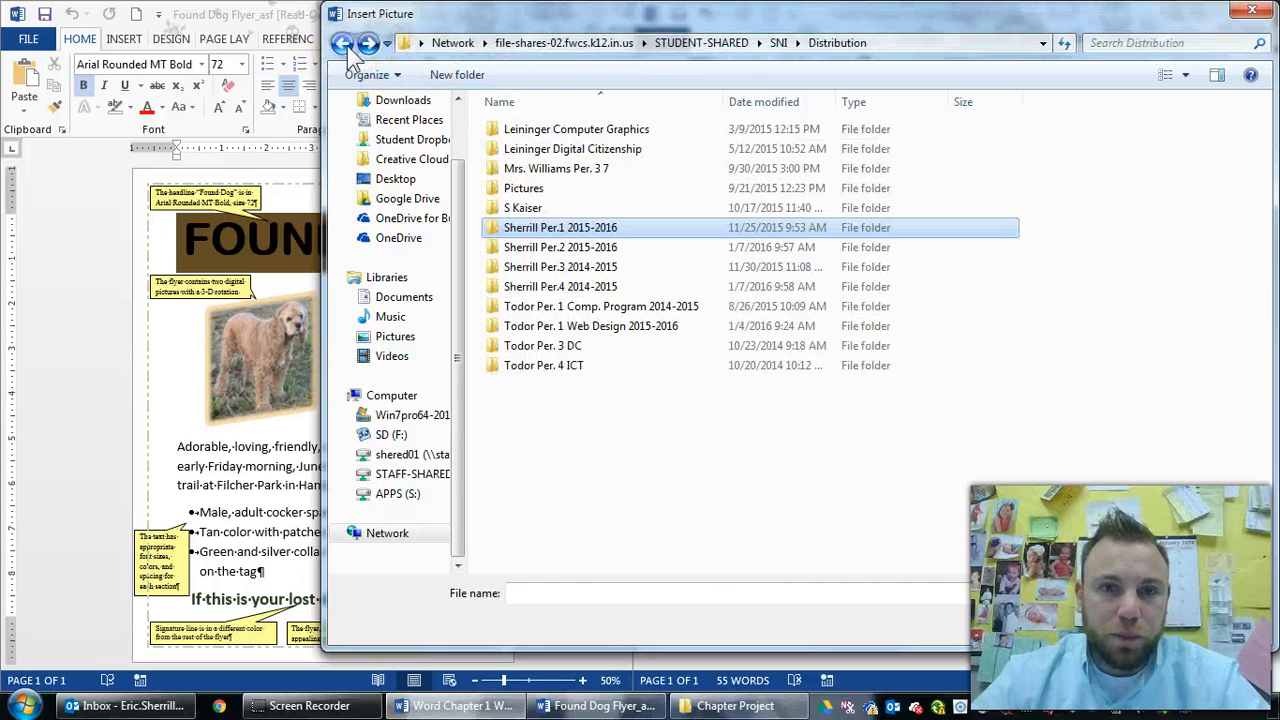
left_click(576, 250)
double_click(575, 250)
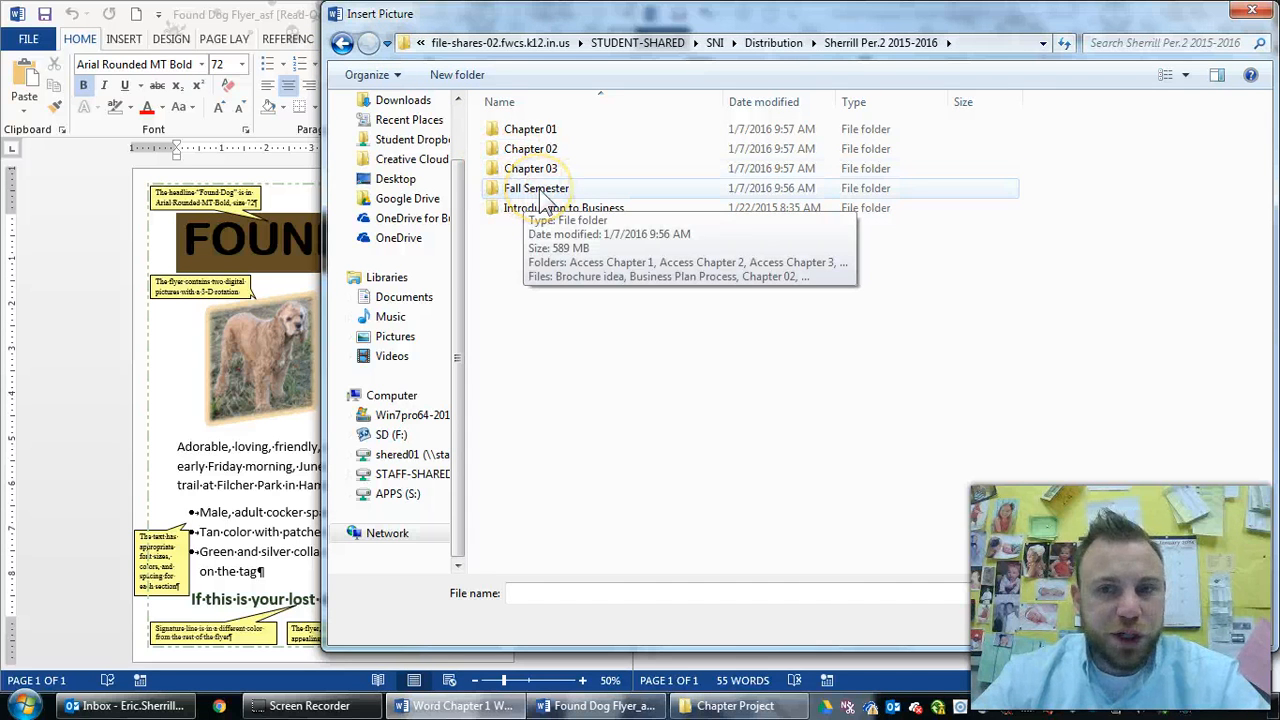
left_click(540, 192)
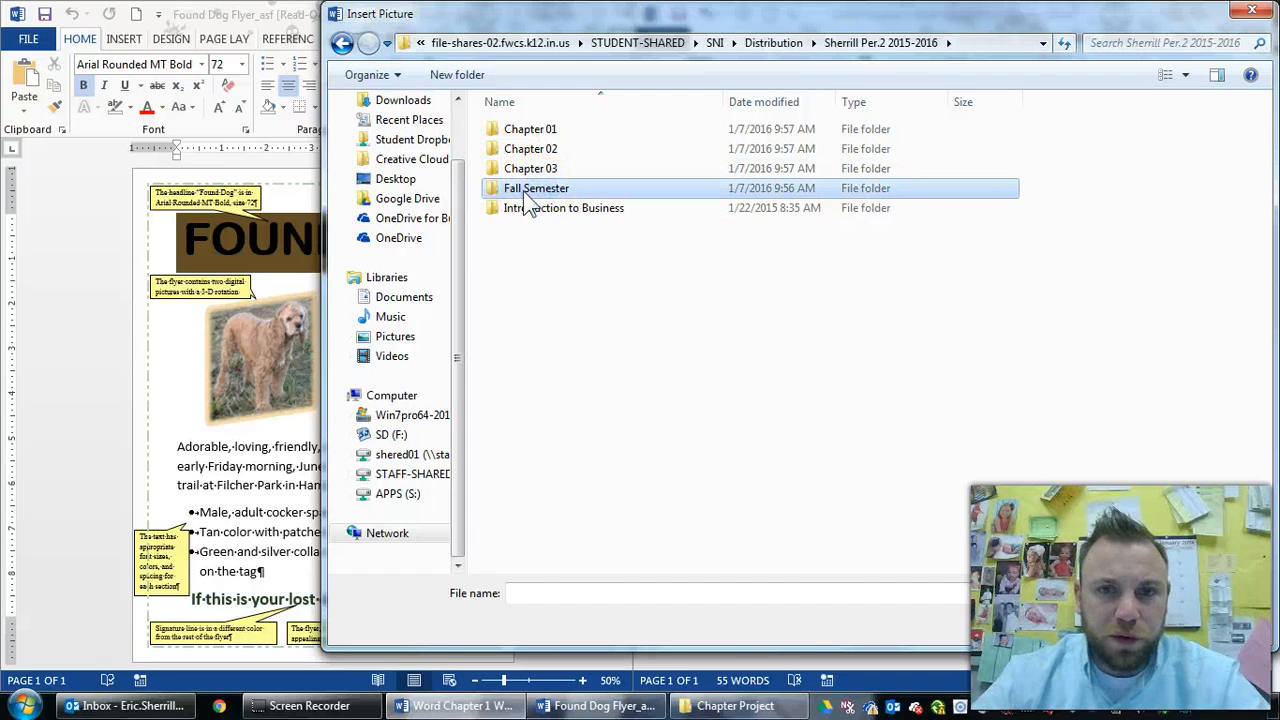
double_click(525, 193)
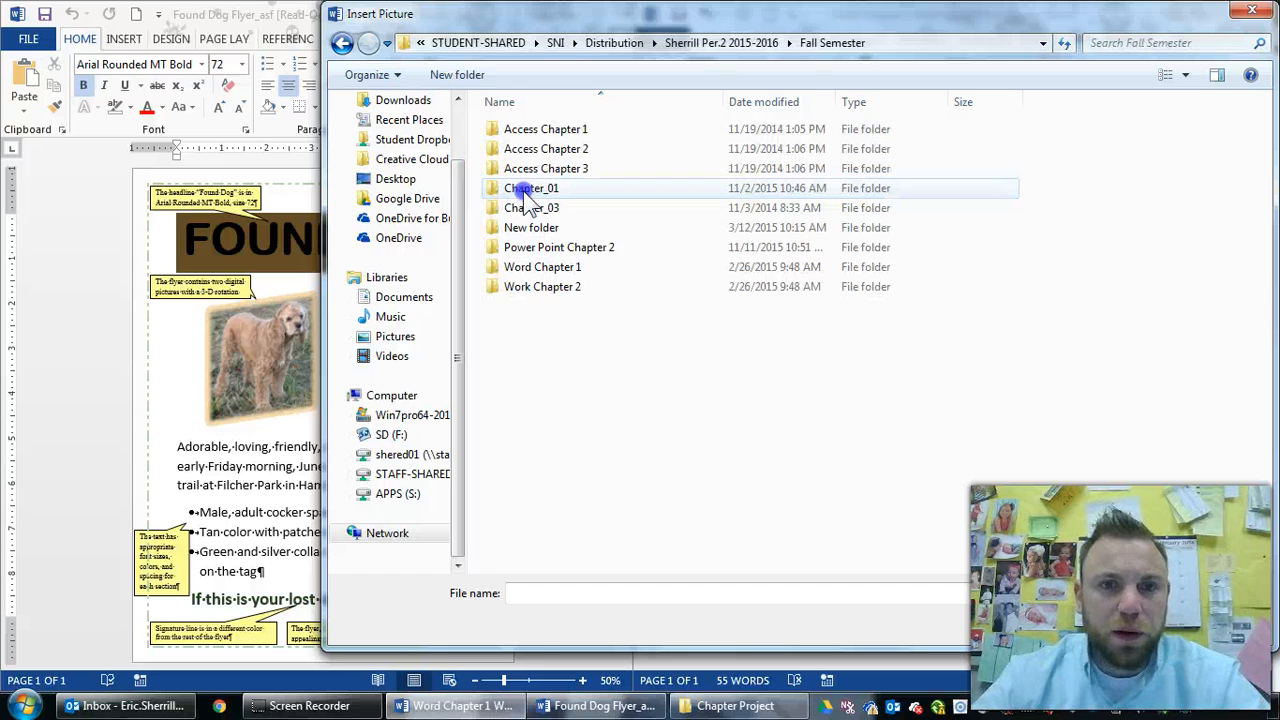
double_click(569, 269)
Try large thumbnails then details view for the 14 picture files, and widen the preview pane
left_click_drag(548, 440, 509, 129)
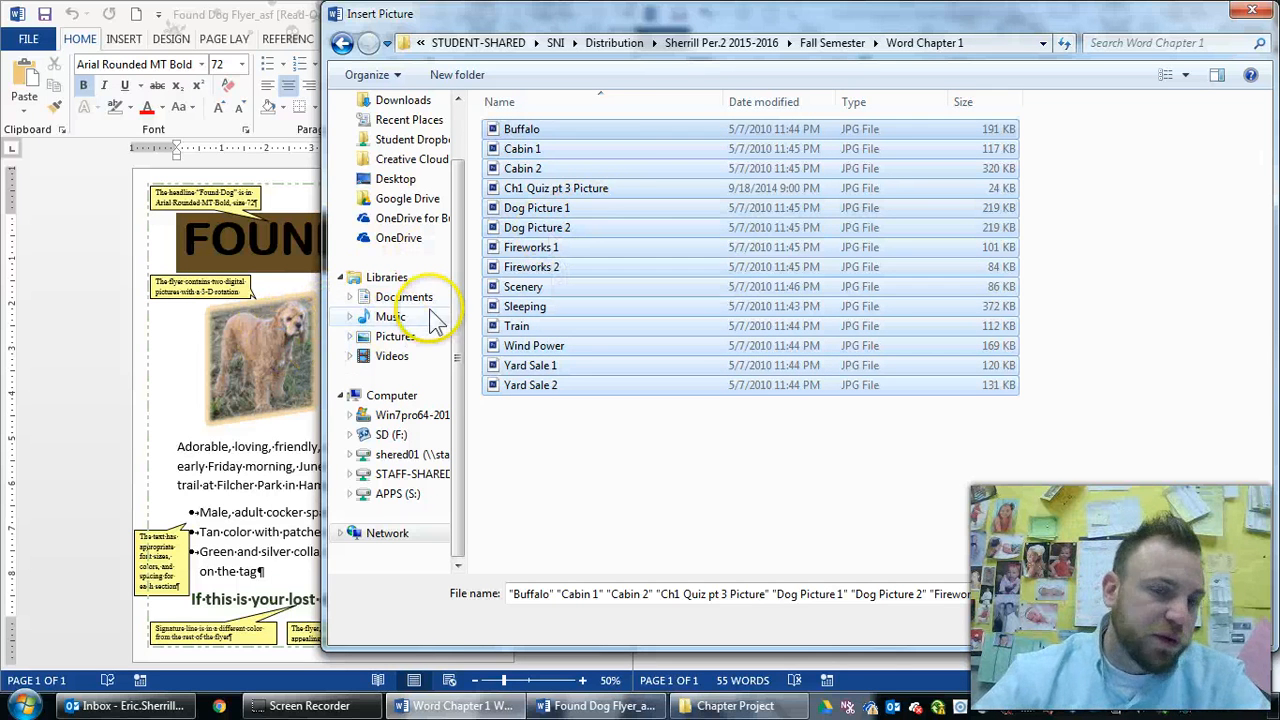
left_click(798, 433)
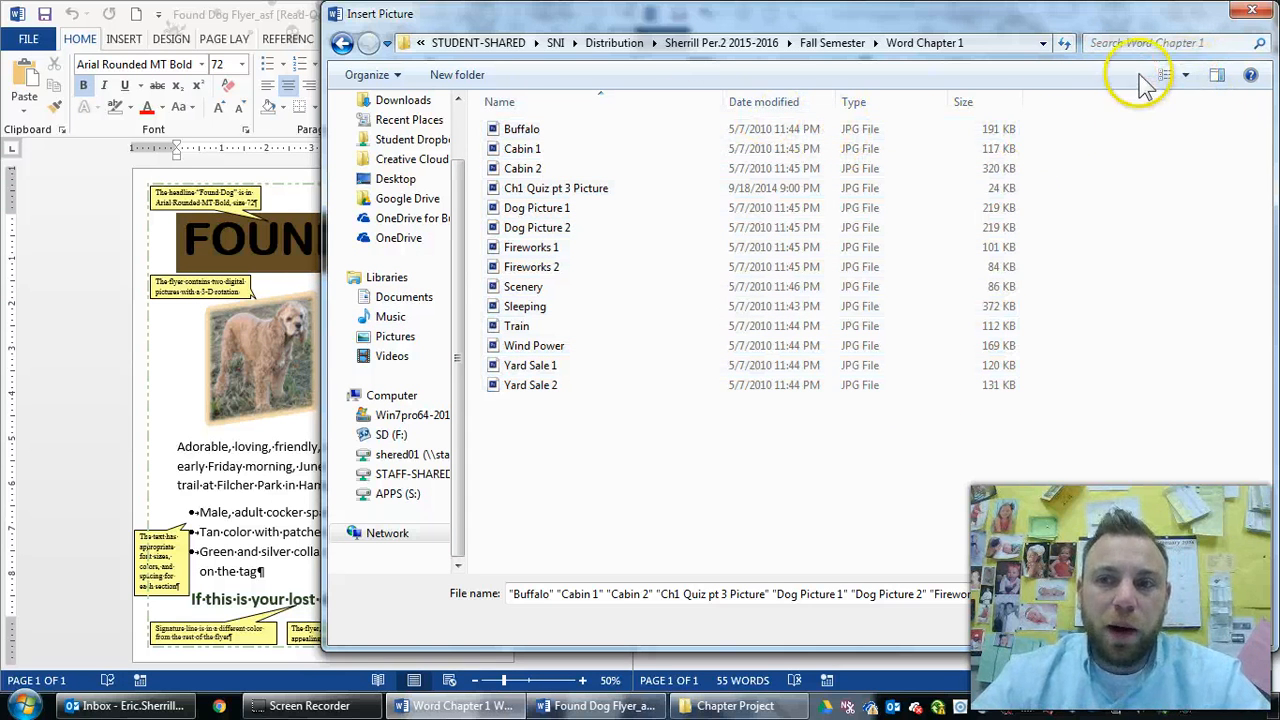
left_click(1188, 77)
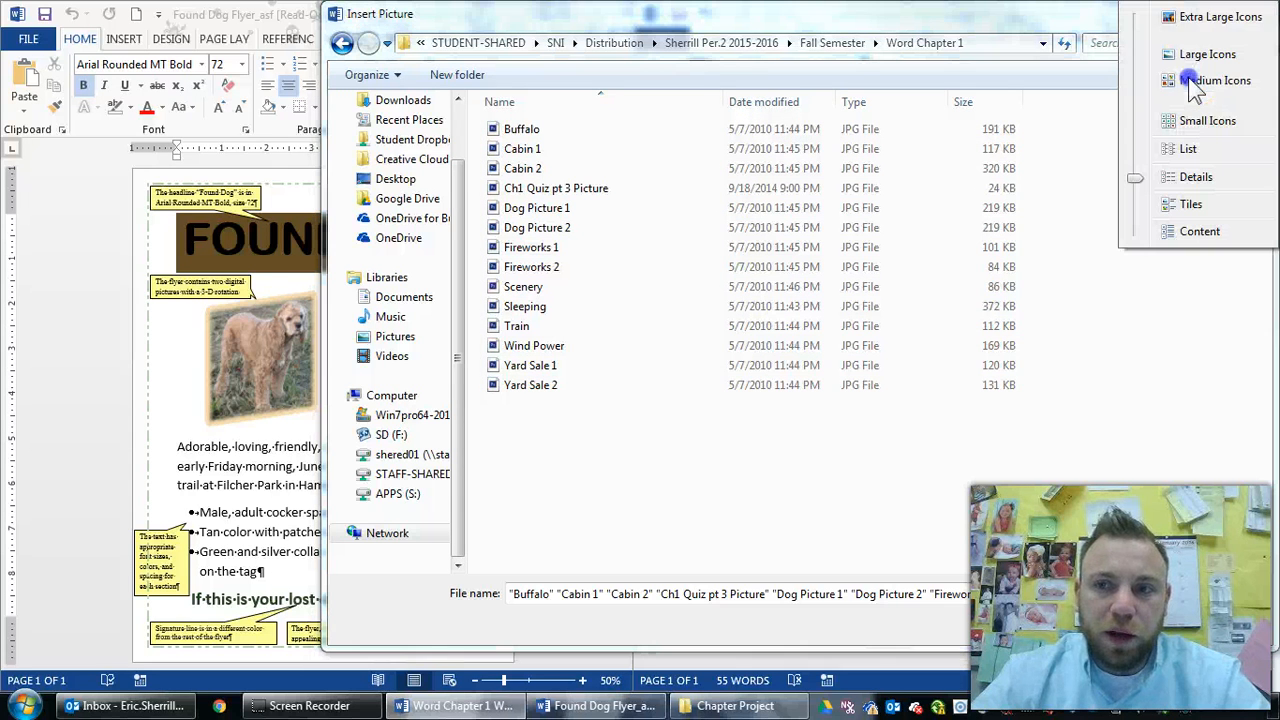
left_click(1100, 55)
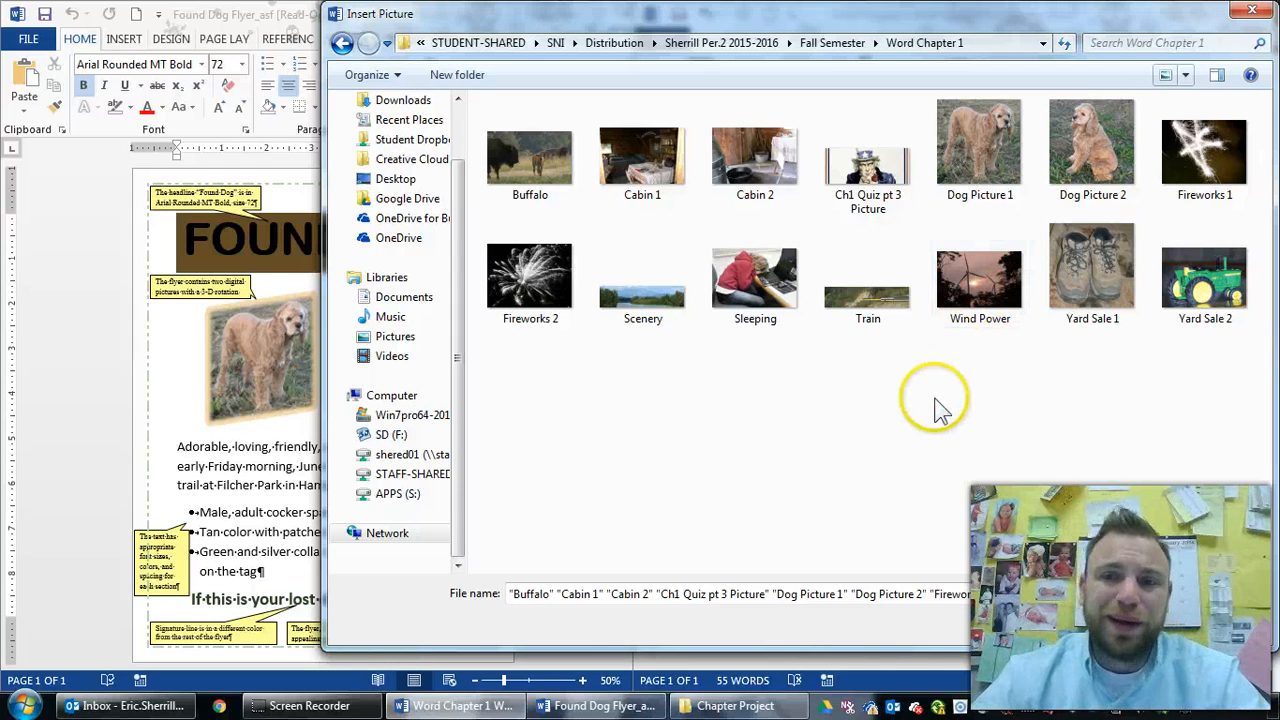
left_click(1185, 75)
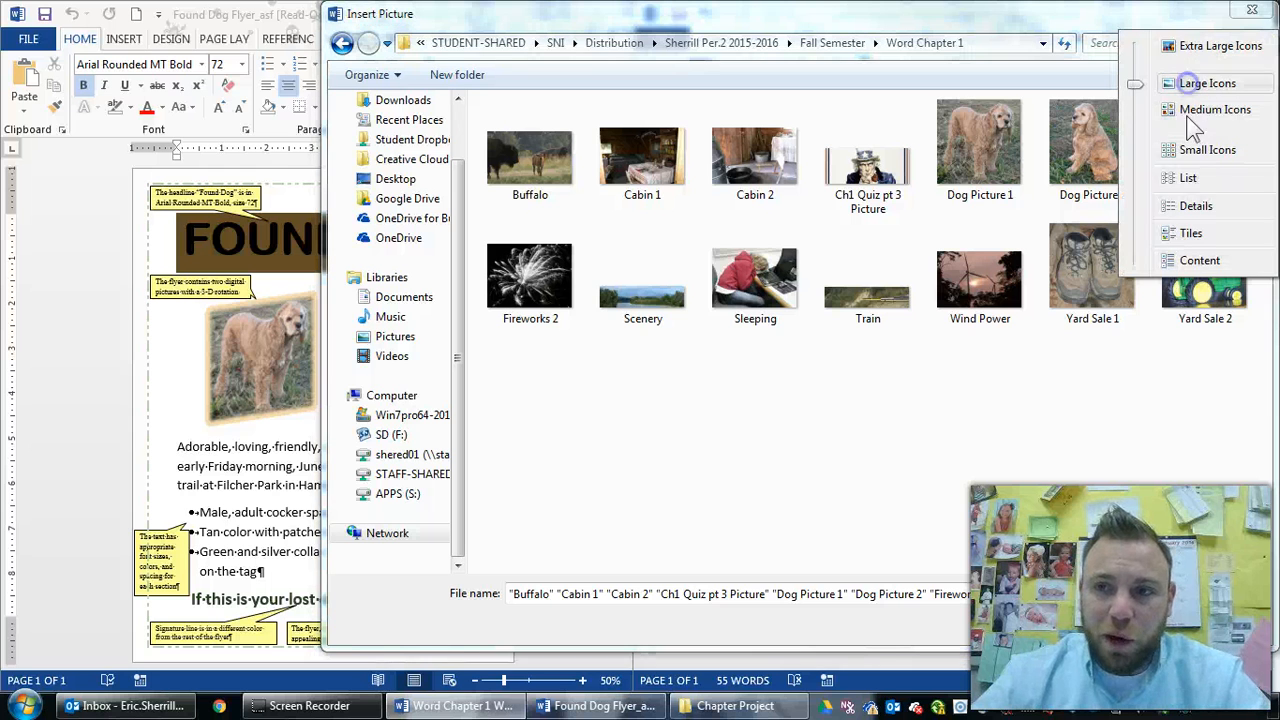
left_click(1196, 206)
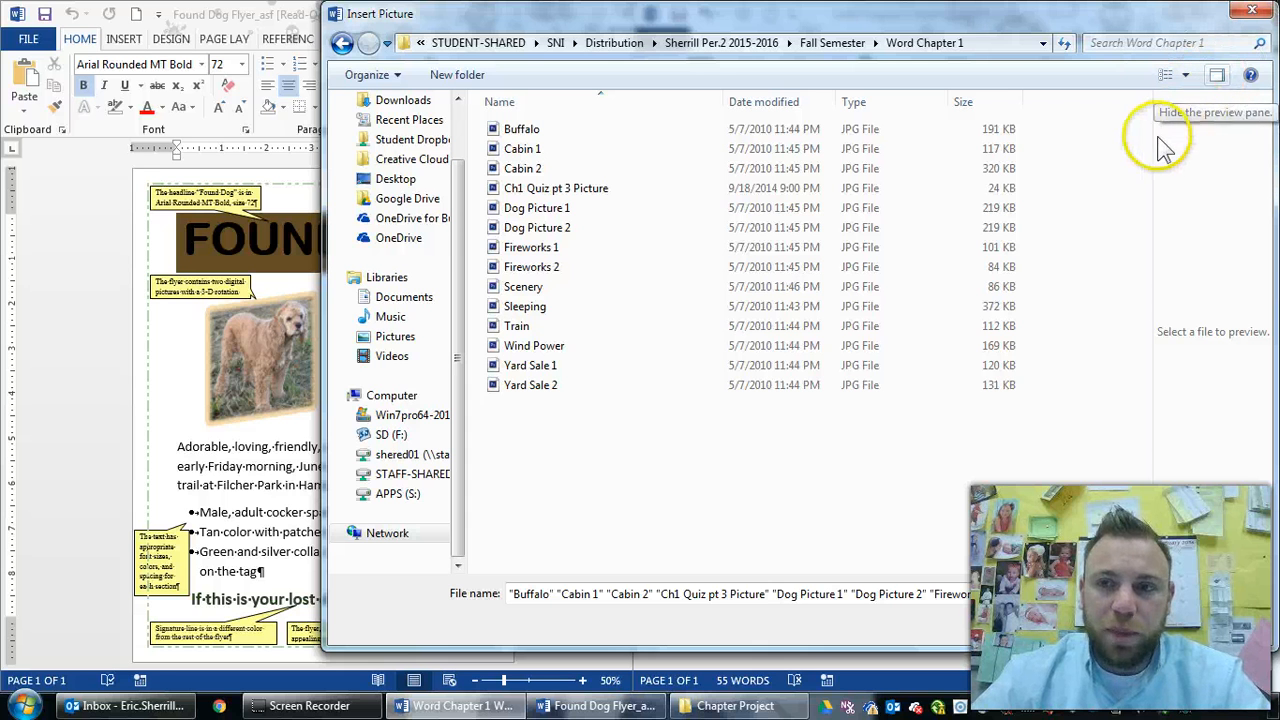
left_click_drag(1149, 137, 742, 165)
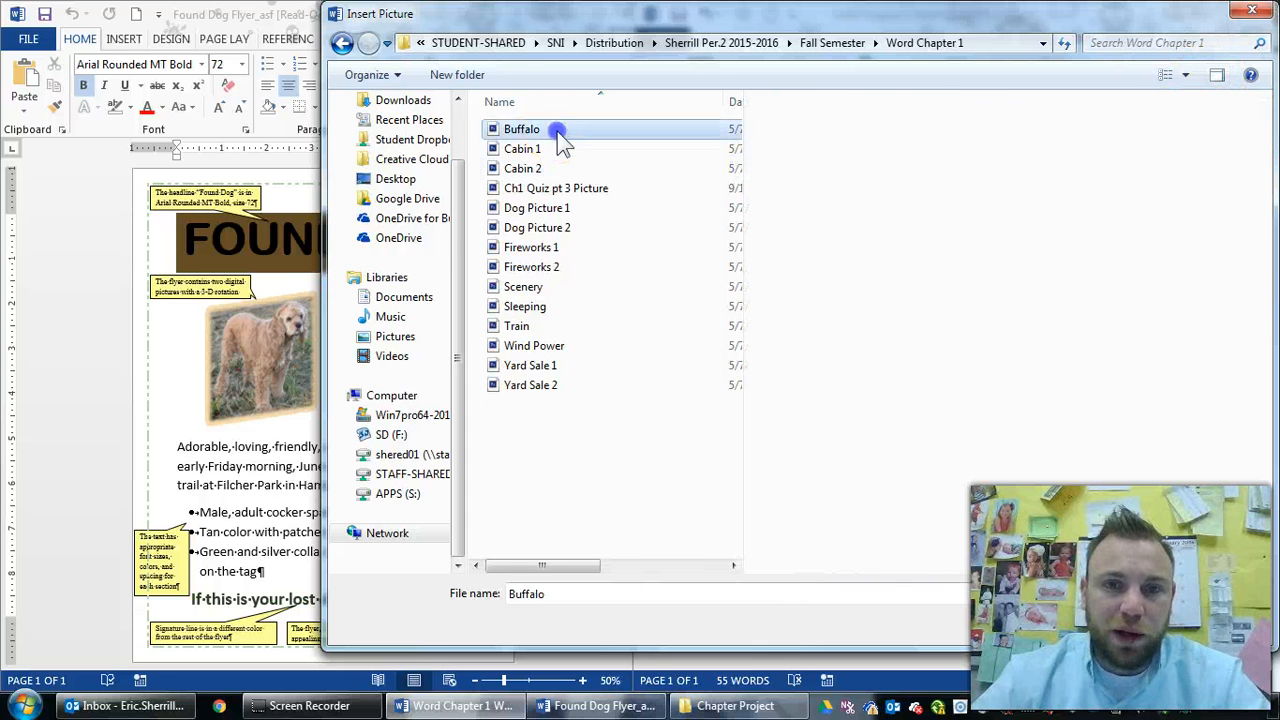
Preview the pictures in Word Chapter 1 to find the two dog photos
left_click(555, 129)
left_click(522, 169)
left_click(530, 188)
left_click(526, 227)
left_click(524, 267)
left_click(520, 286)
left_click(525, 346)
left_click(520, 365)
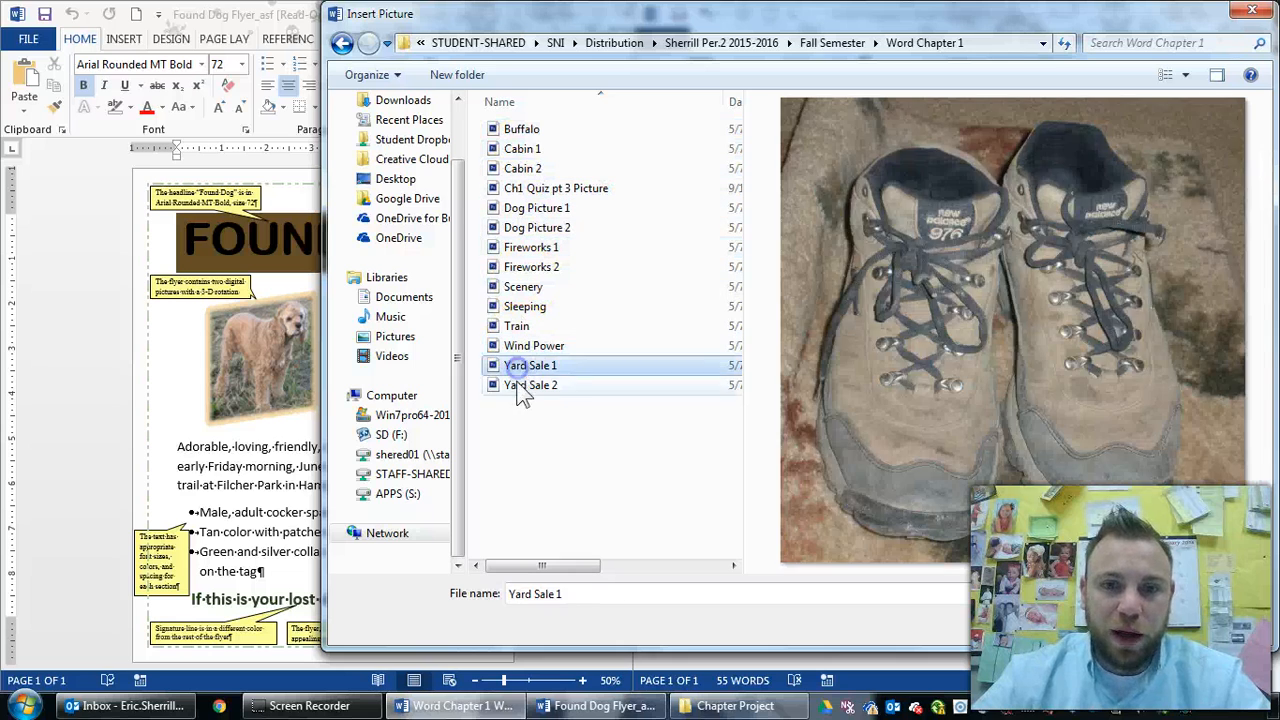
left_click(521, 385)
left_click(524, 286)
left_click(545, 267)
left_click(537, 227)
left_click(545, 208)
left_click(550, 227)
Select Dog Picture 1 and Dog Picture 2 and insert them
left_click(550, 207)
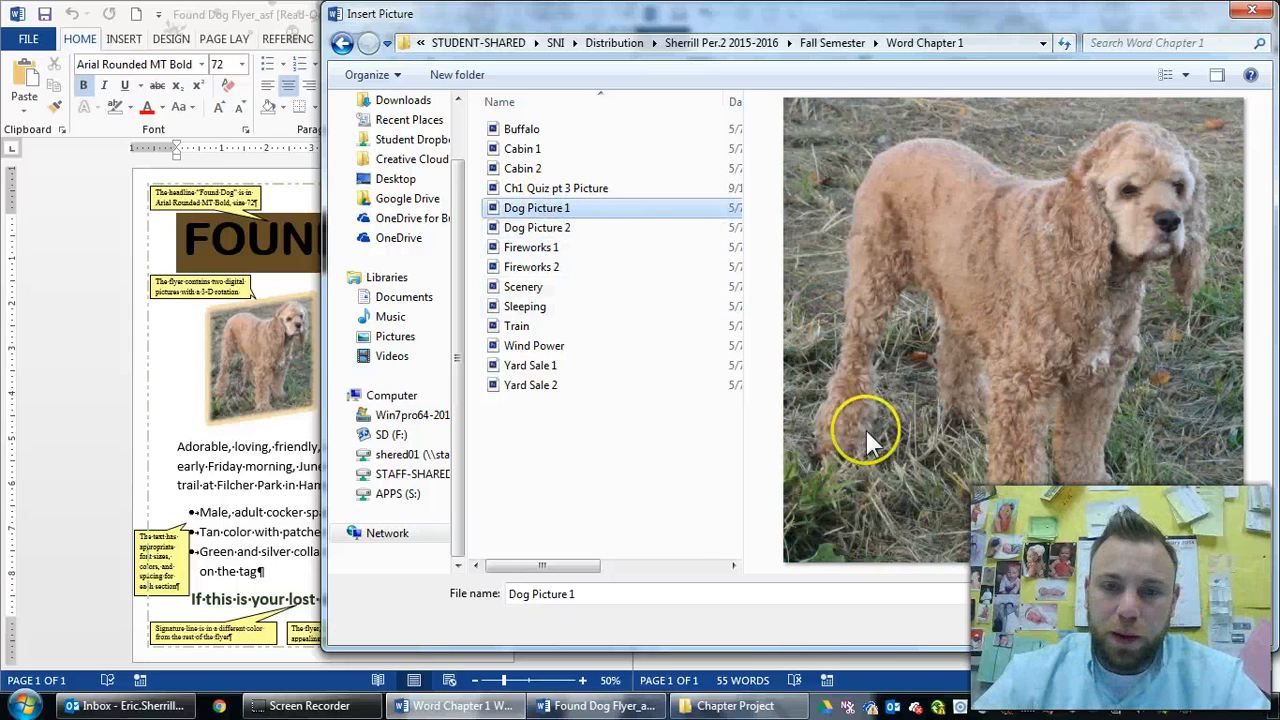
left_click(515, 228, "ctrl")
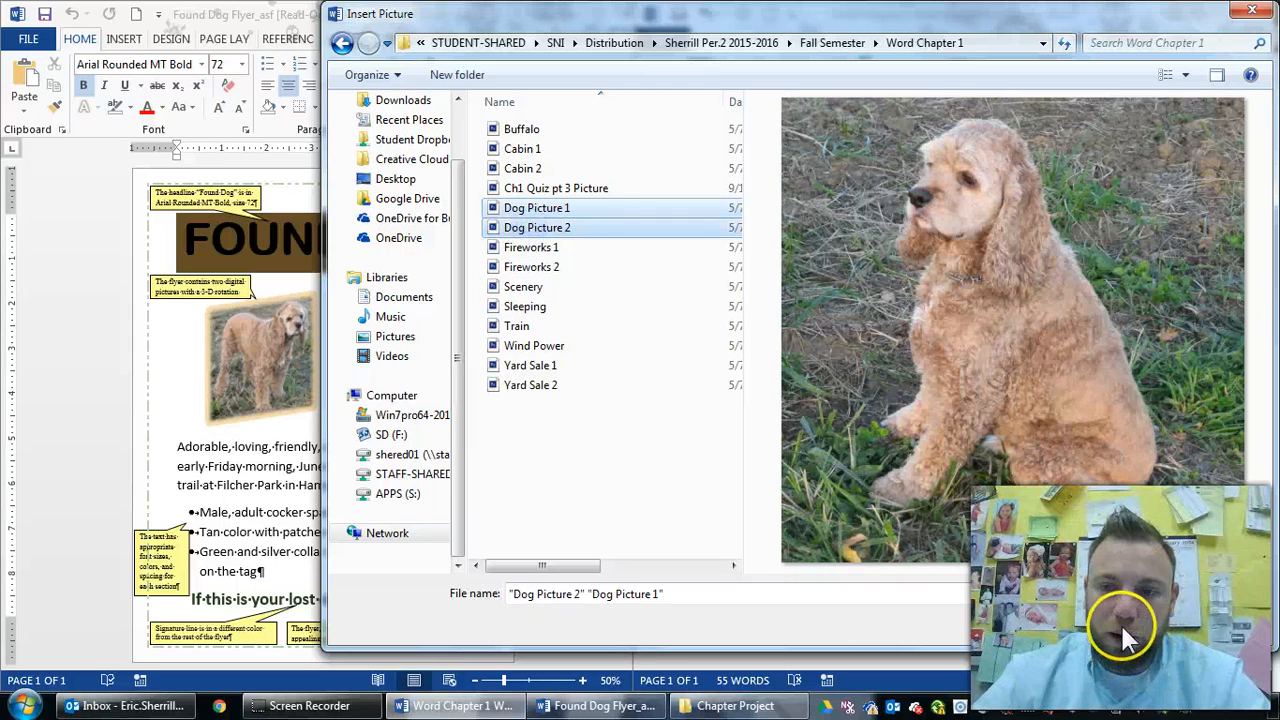
left_click(1119, 626)
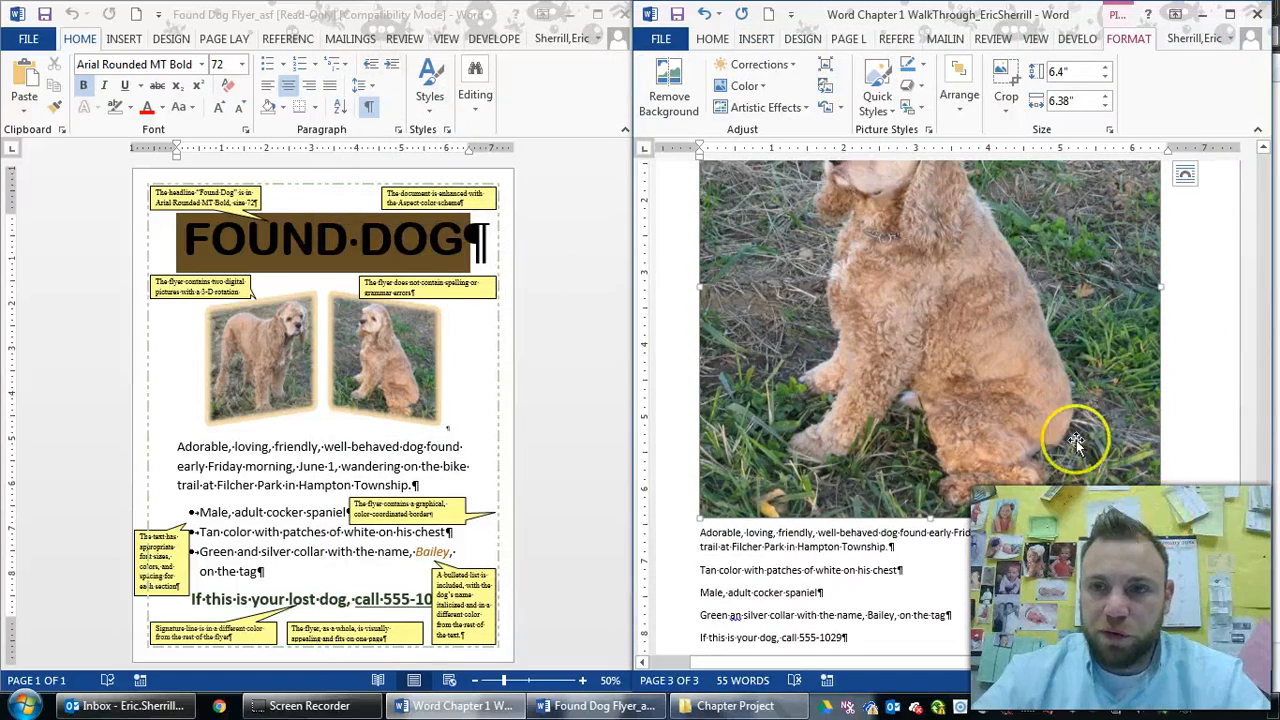
Resize the sitting dog picture to about 2.75 by 2.72 inches, then undo it
left_click(1108, 129)
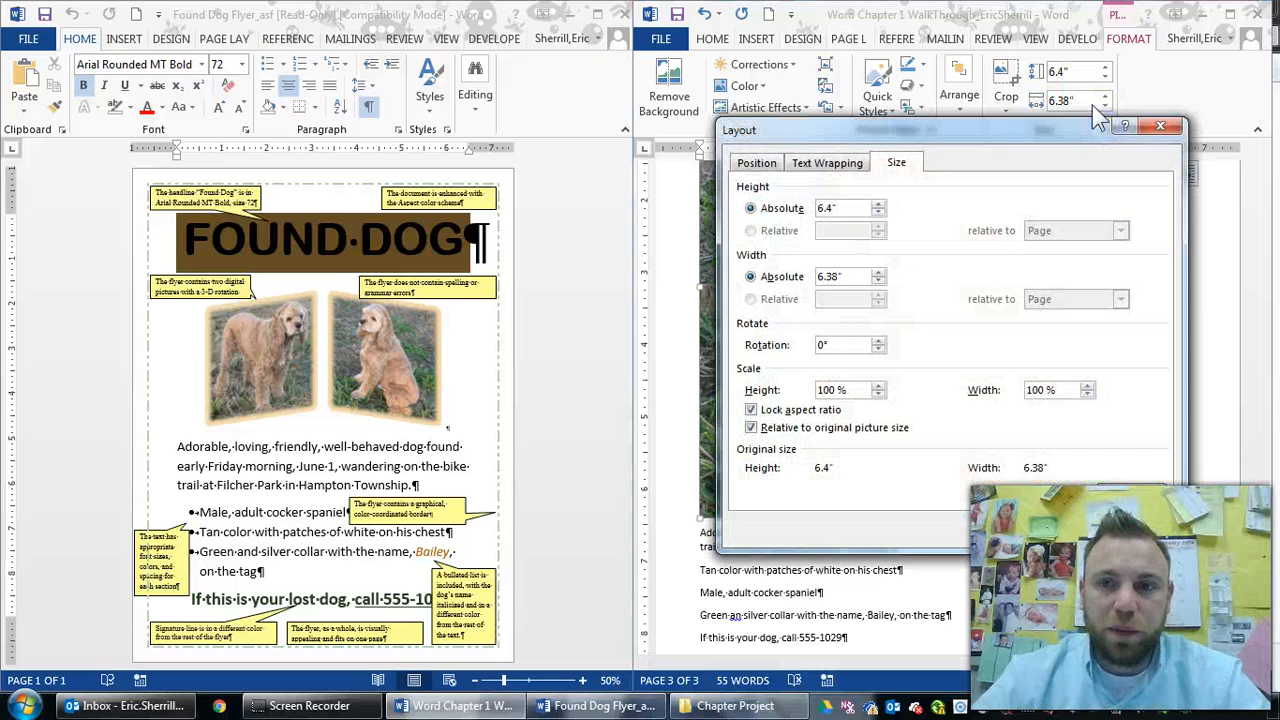
left_click(758, 410)
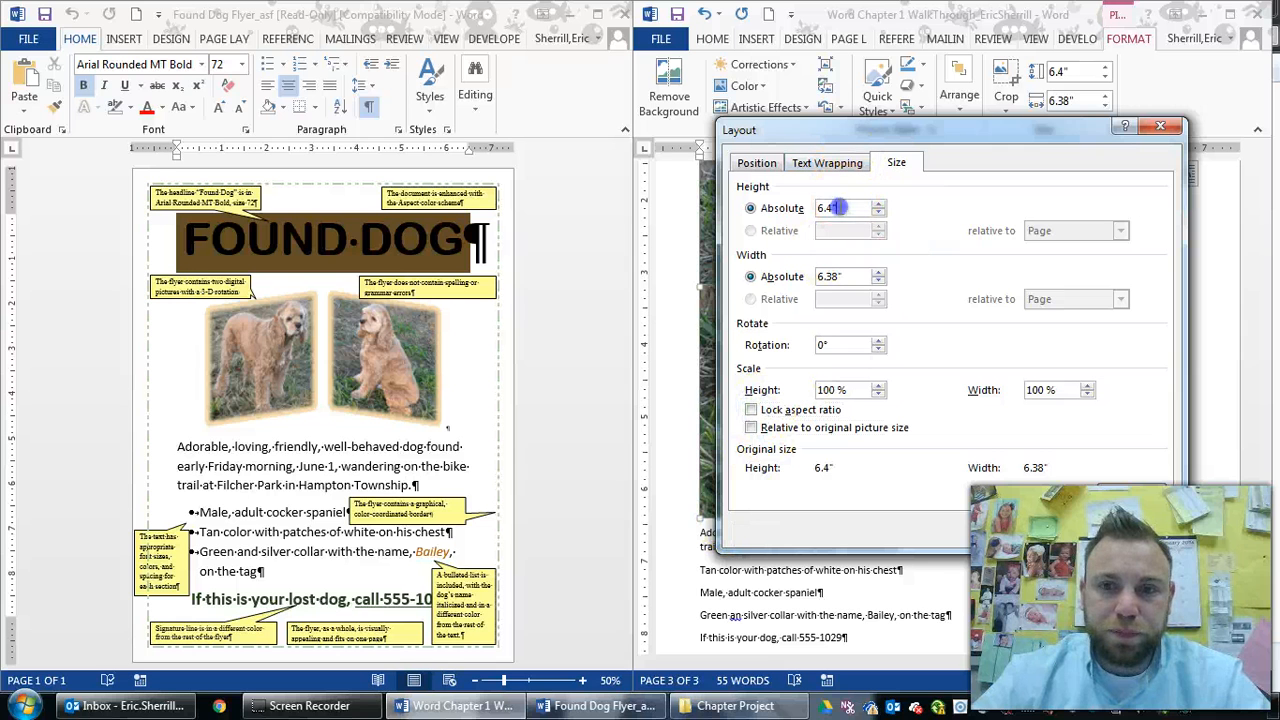
double_click(838, 207)
type("2.75")
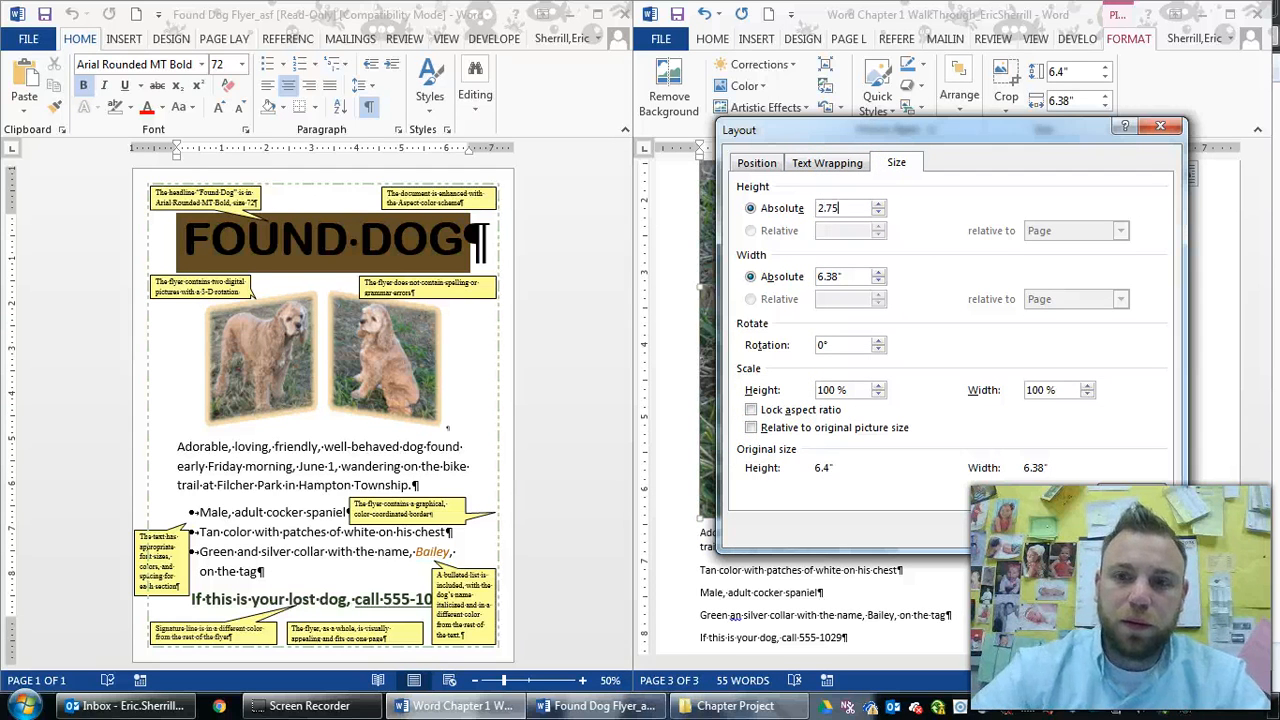
double_click(830, 276)
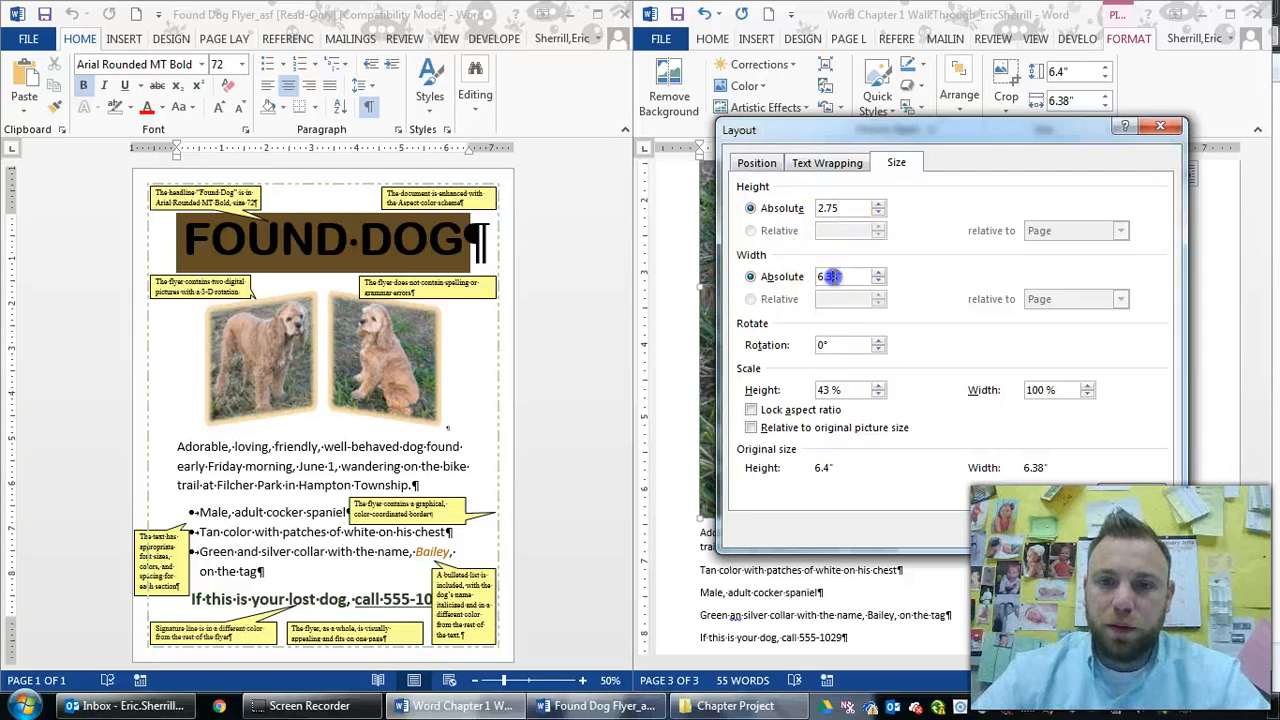
double_click(833, 277)
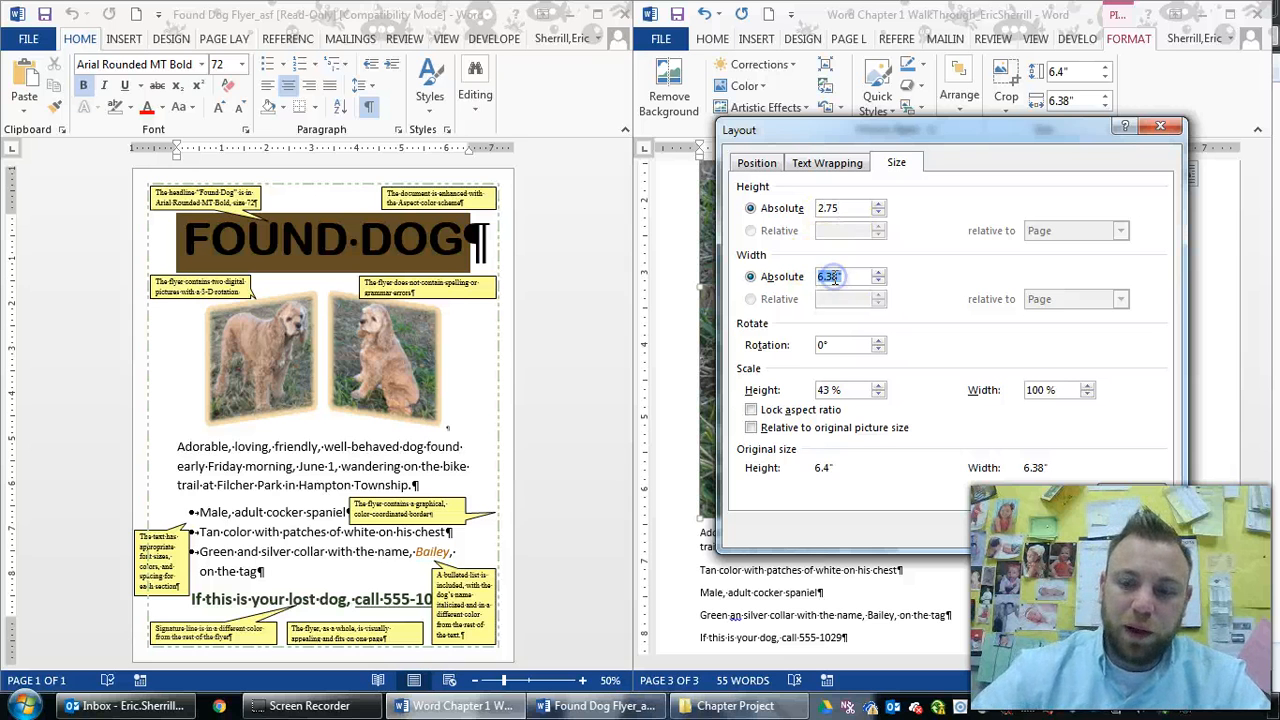
type("2.72")
key("Return")
scroll(857, 318, "up", 5)
key("ctrl+z")
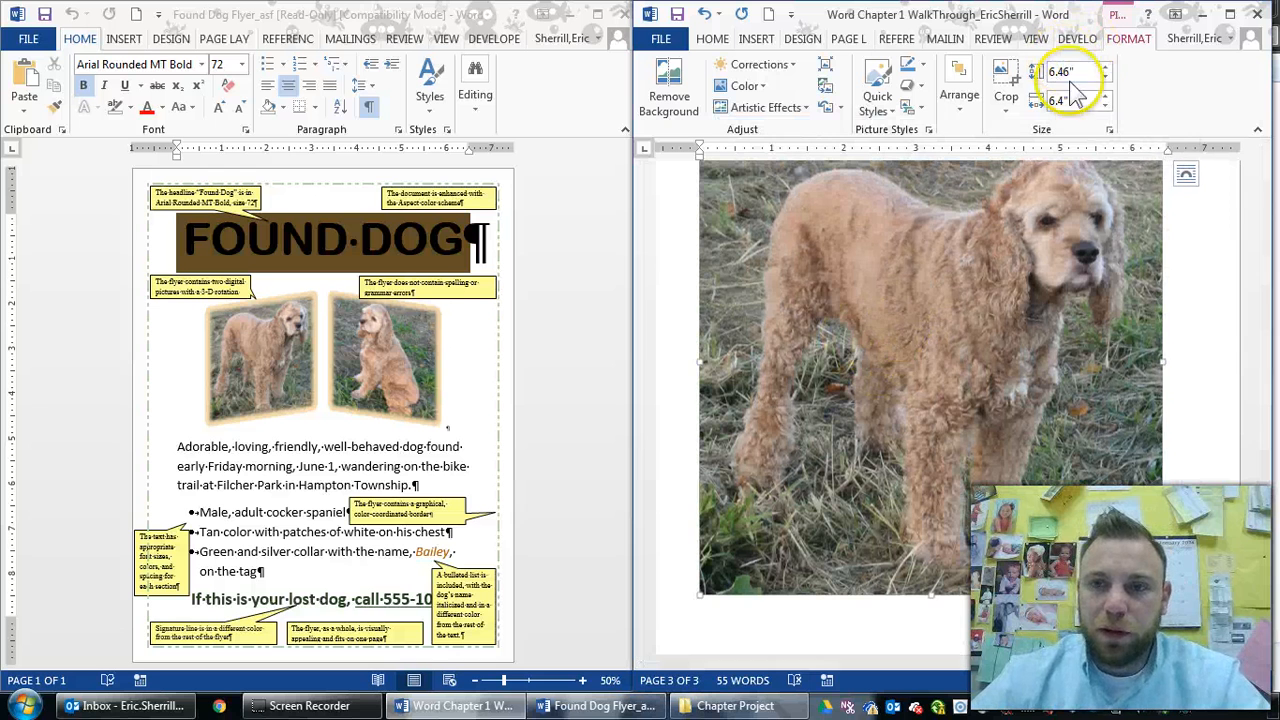
Size the standing dog picture to 2.75 by 2.73 inches and centre the pictures
left_click(1109, 129)
double_click(829, 207)
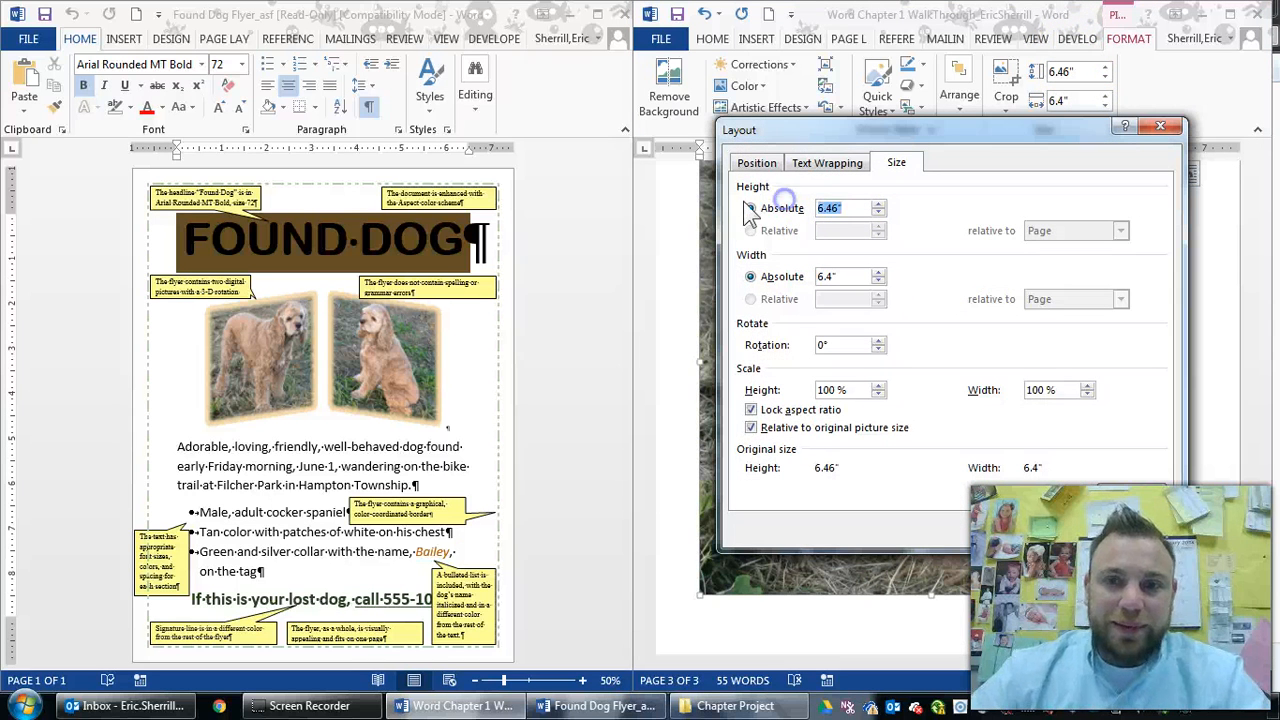
left_click(835, 277)
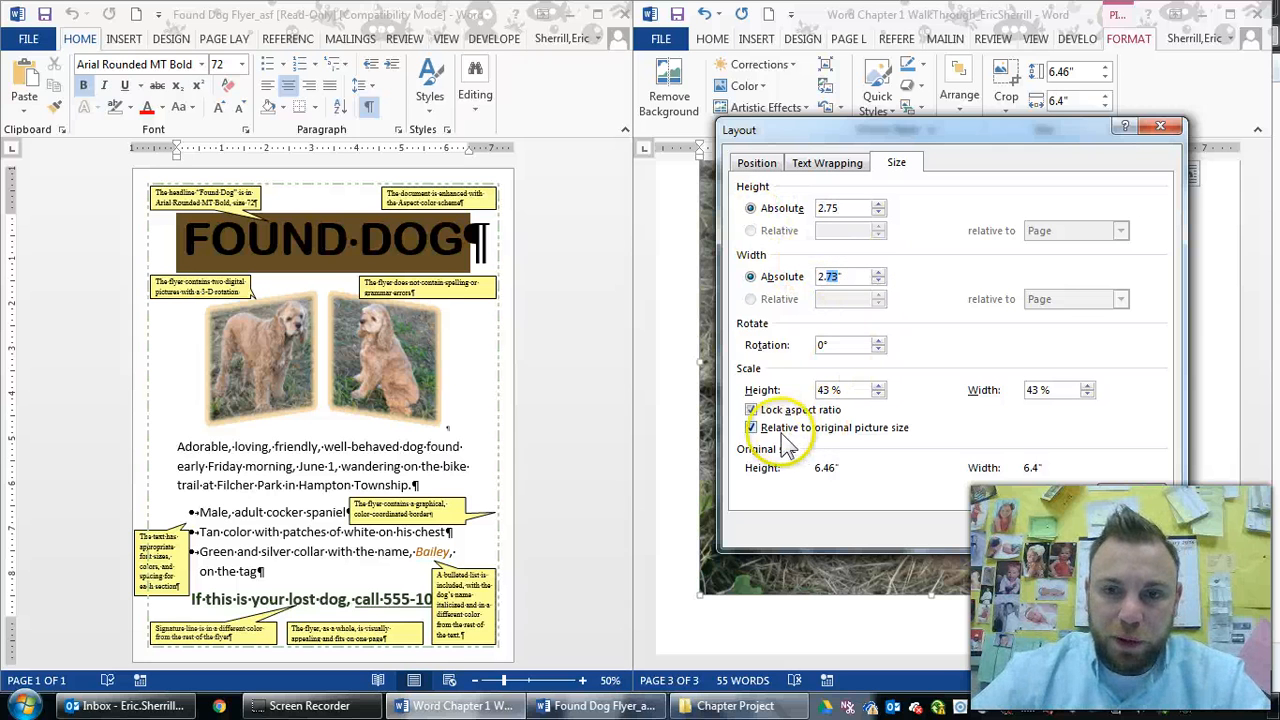
left_click(752, 410)
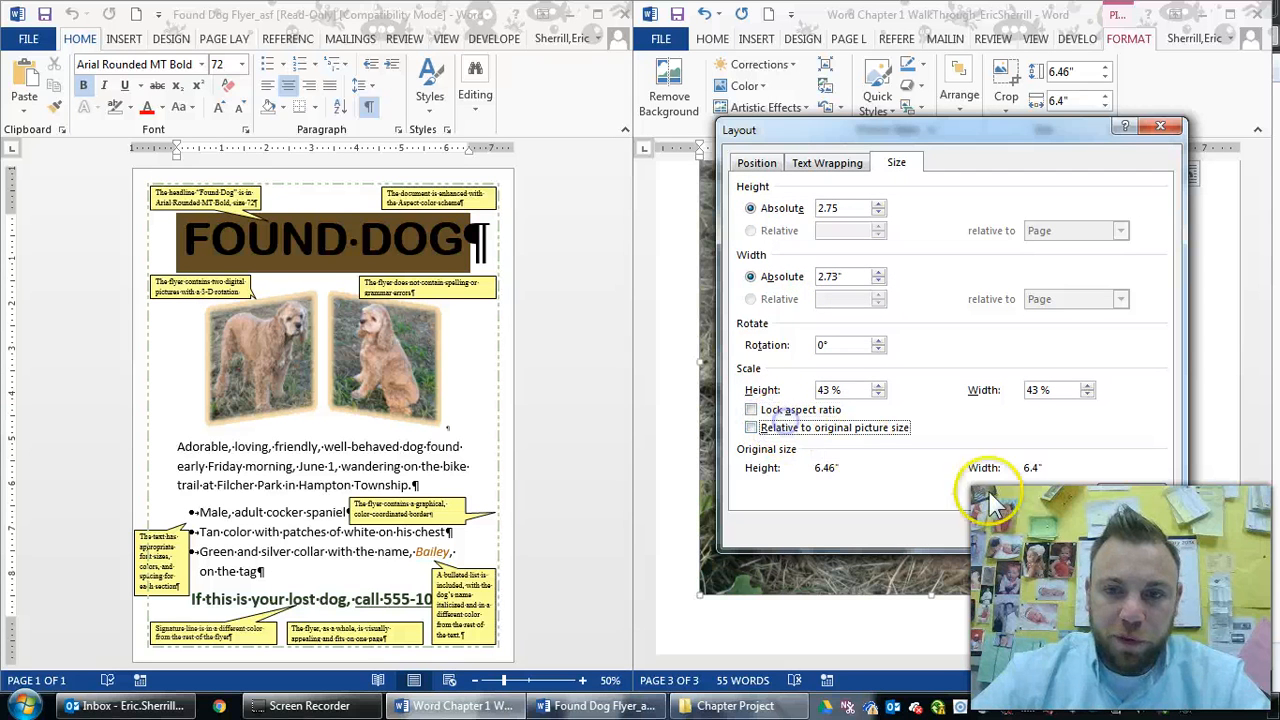
left_click(1044, 523)
scroll(1096, 408, "up", 3)
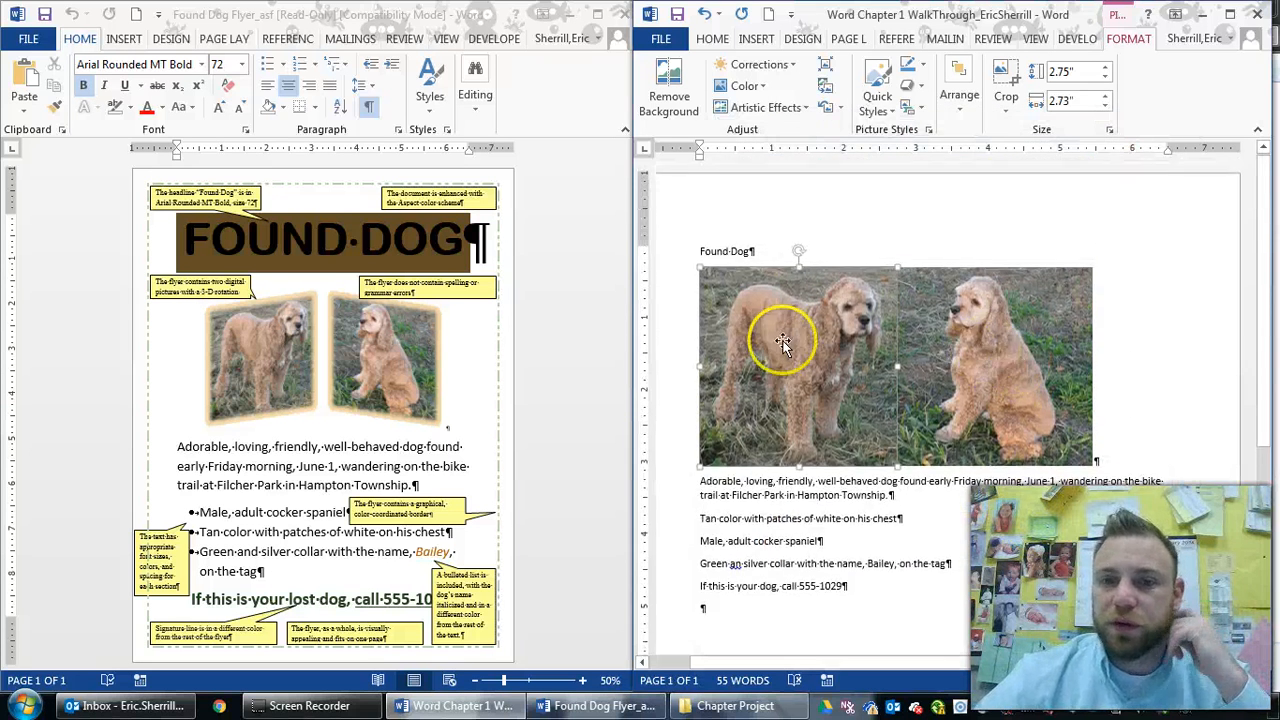
key("ctrl+e")
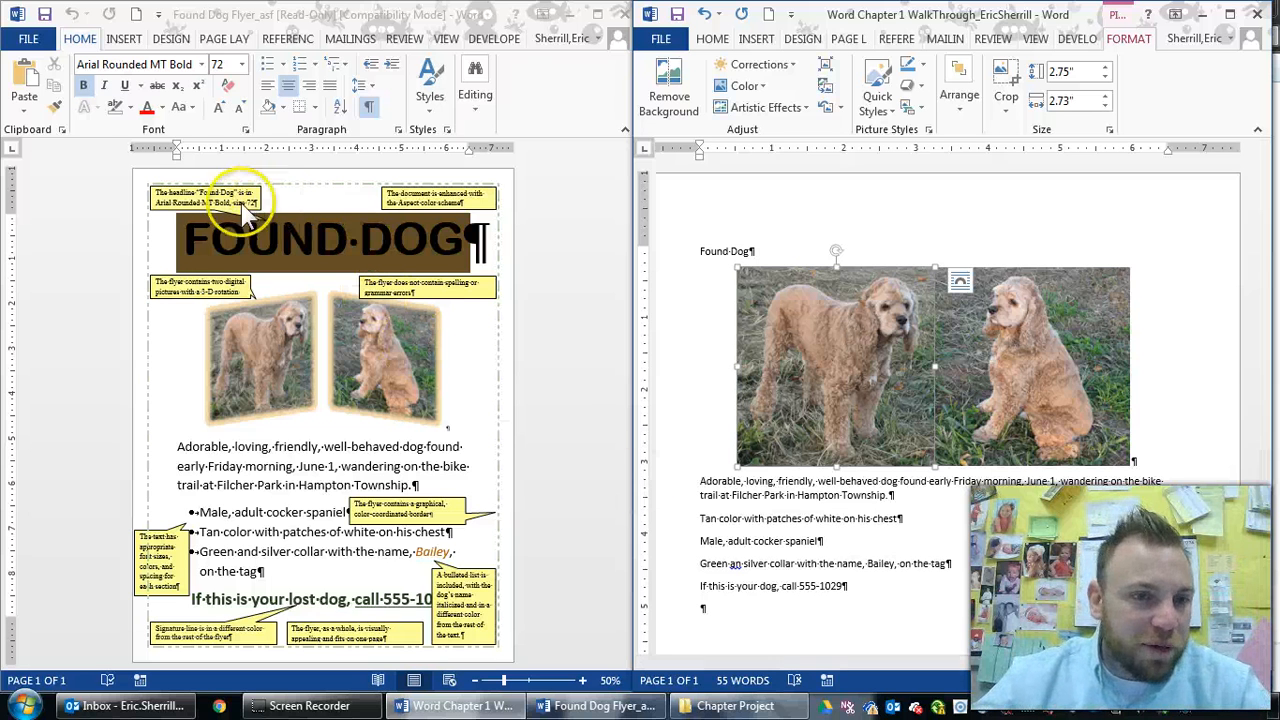
Switch to the sample Found Dog flyer and inspect both dog pictures
left_click(186, 242)
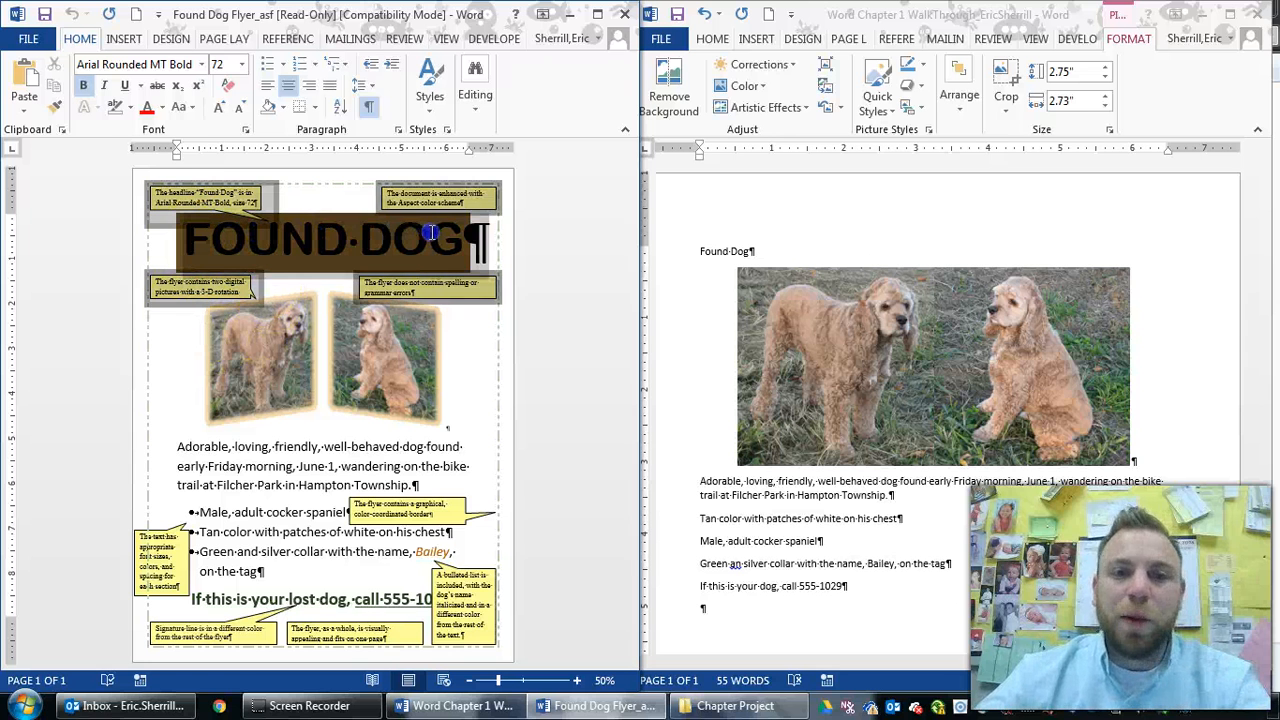
left_click(264, 336)
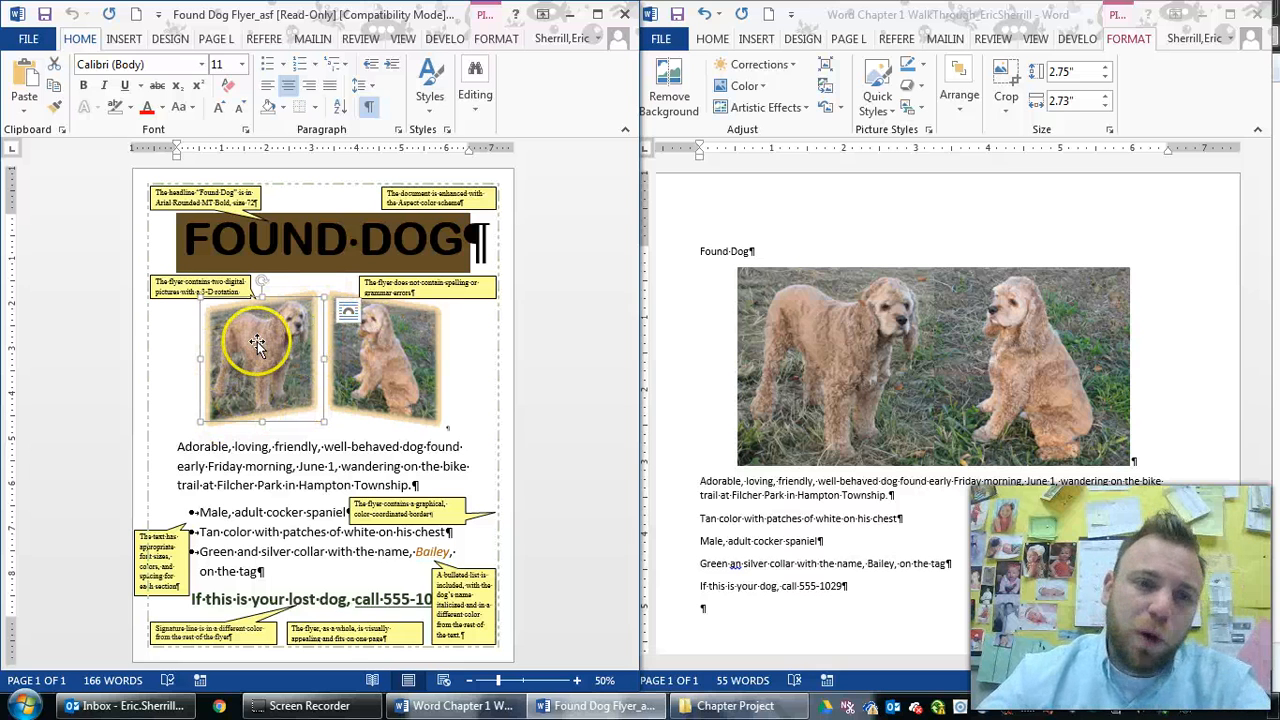
left_click(375, 342)
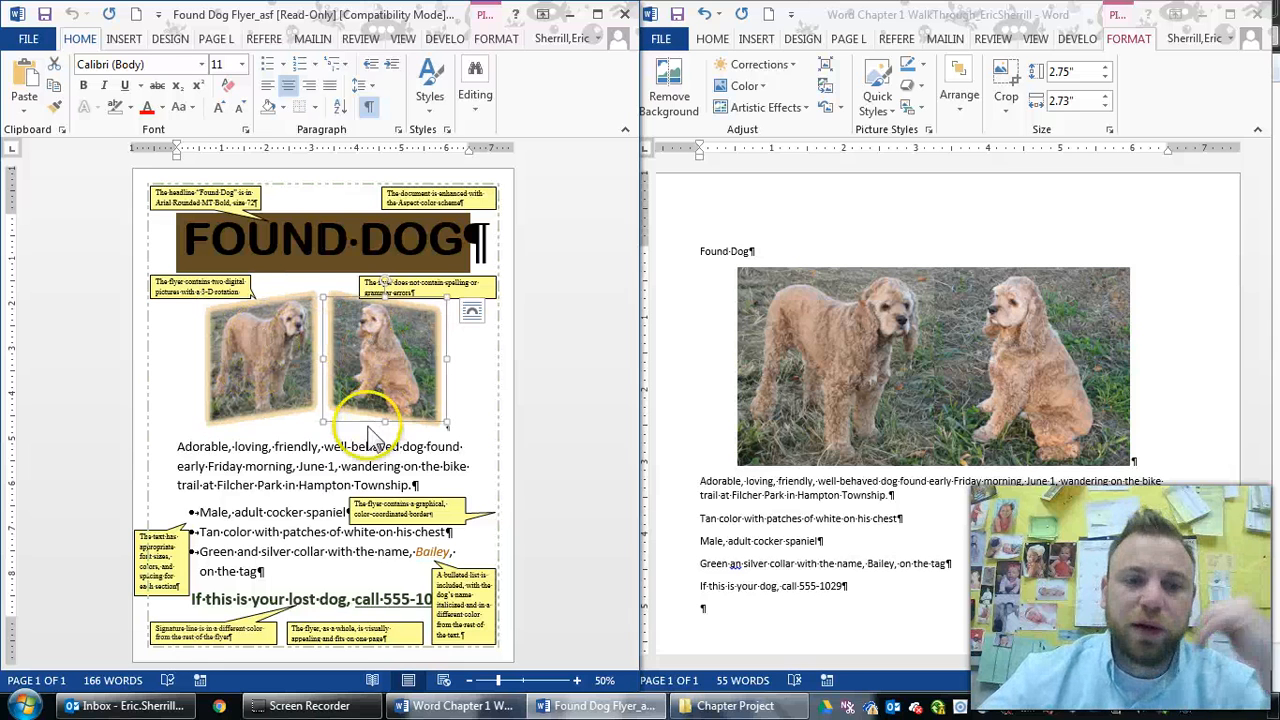
Check the formatting of the Adorable paragraph, the bulleted list and the signature line
left_click(179, 447)
left_click_drag(220, 449, 375, 482)
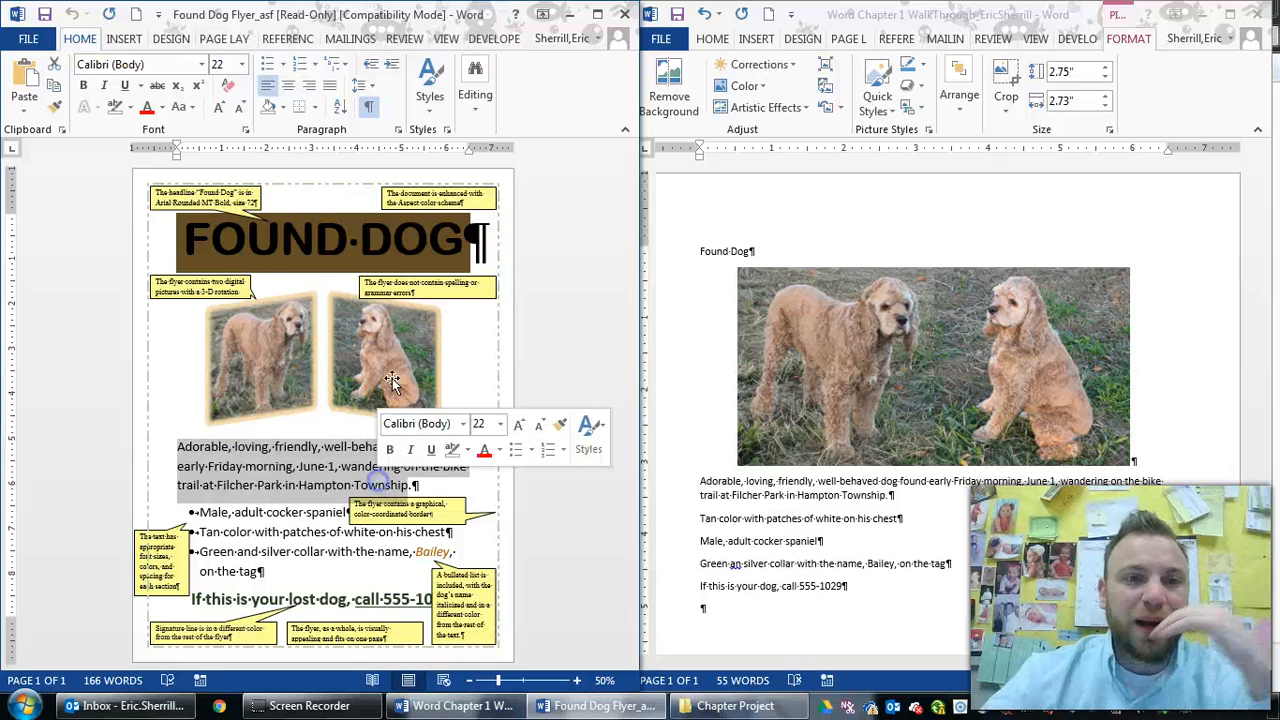
left_click(207, 549)
left_click_drag(197, 512, 264, 572)
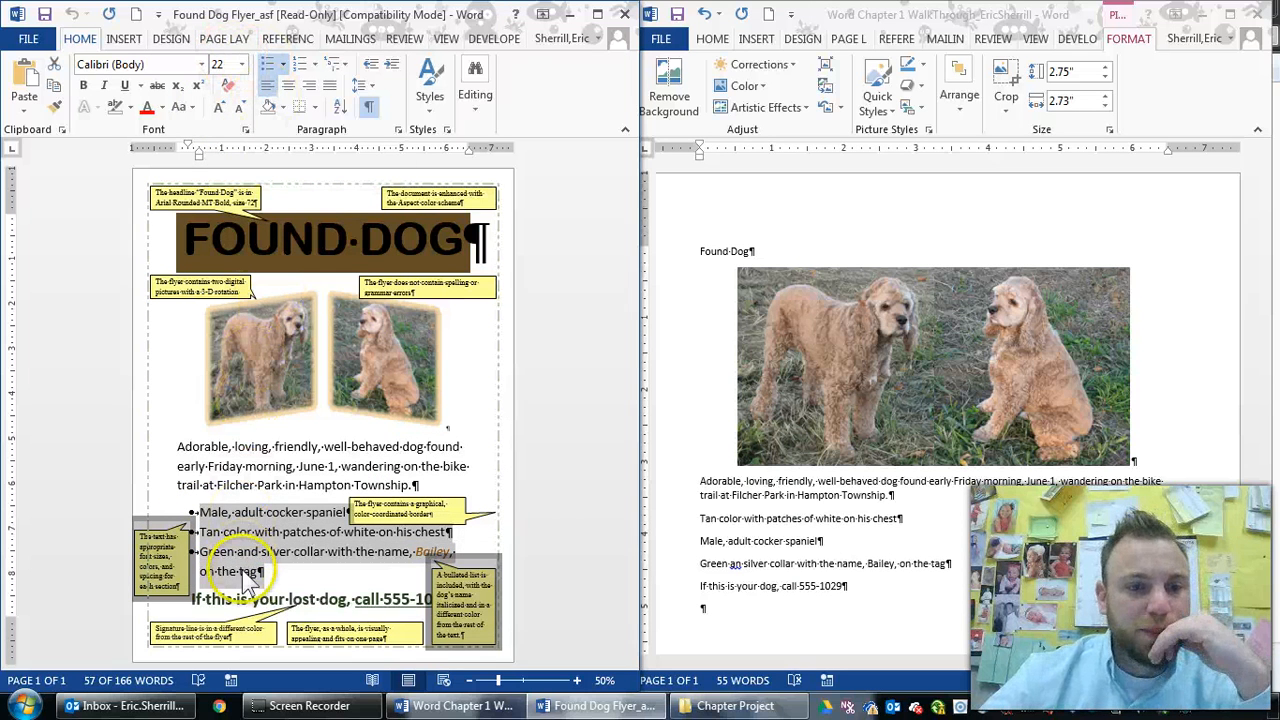
double_click(195, 599)
mouse_move(192, 600)
left_mouse_down()
mouse_move(432, 599)
mouse_move(520, 491)
mouse_move(517, 443)
left_mouse_up()
Inspect the list note, then check the font colour of the name Bailey without changing it
left_click(468, 573)
left_click(382, 599)
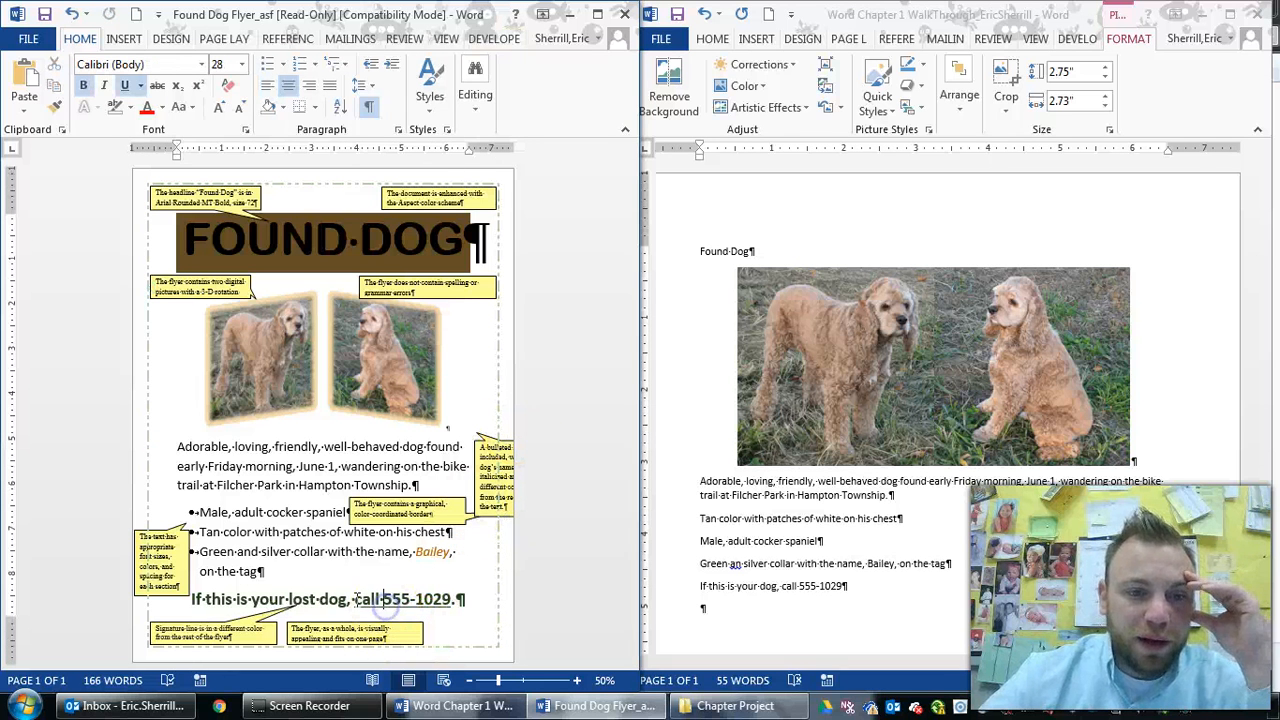
left_click_drag(410, 552, 455, 552)
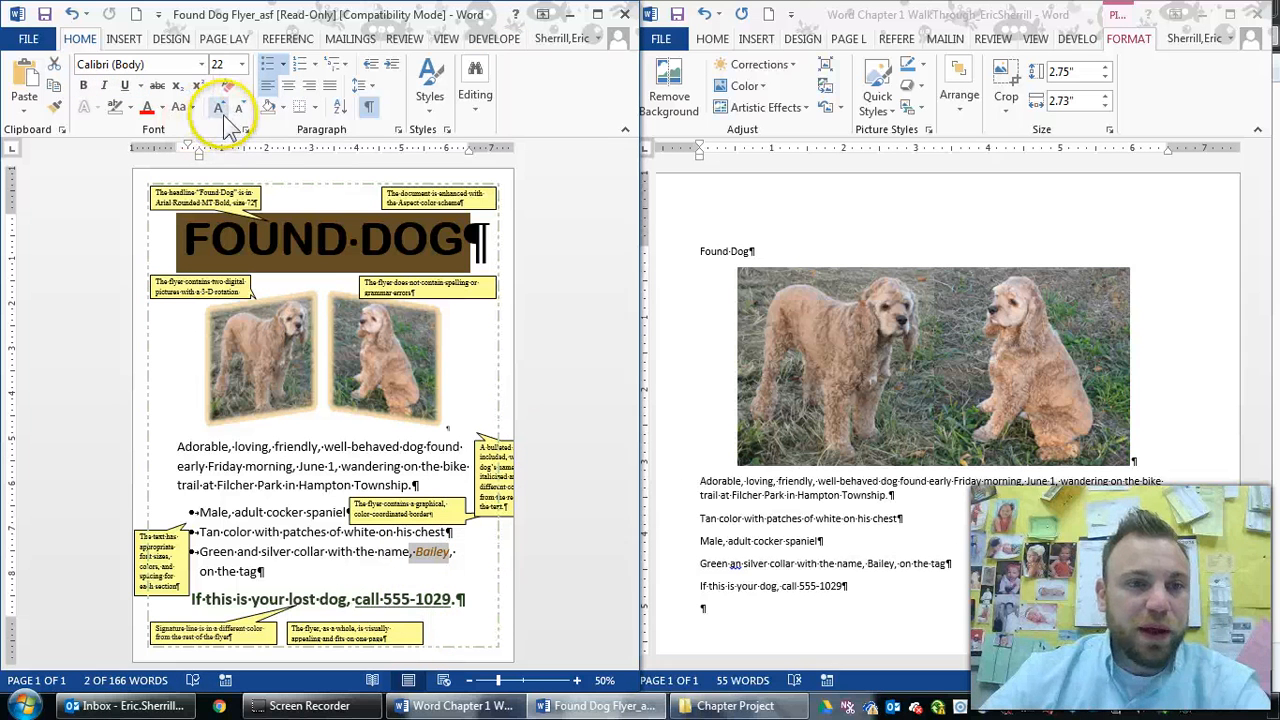
left_click(161, 104)
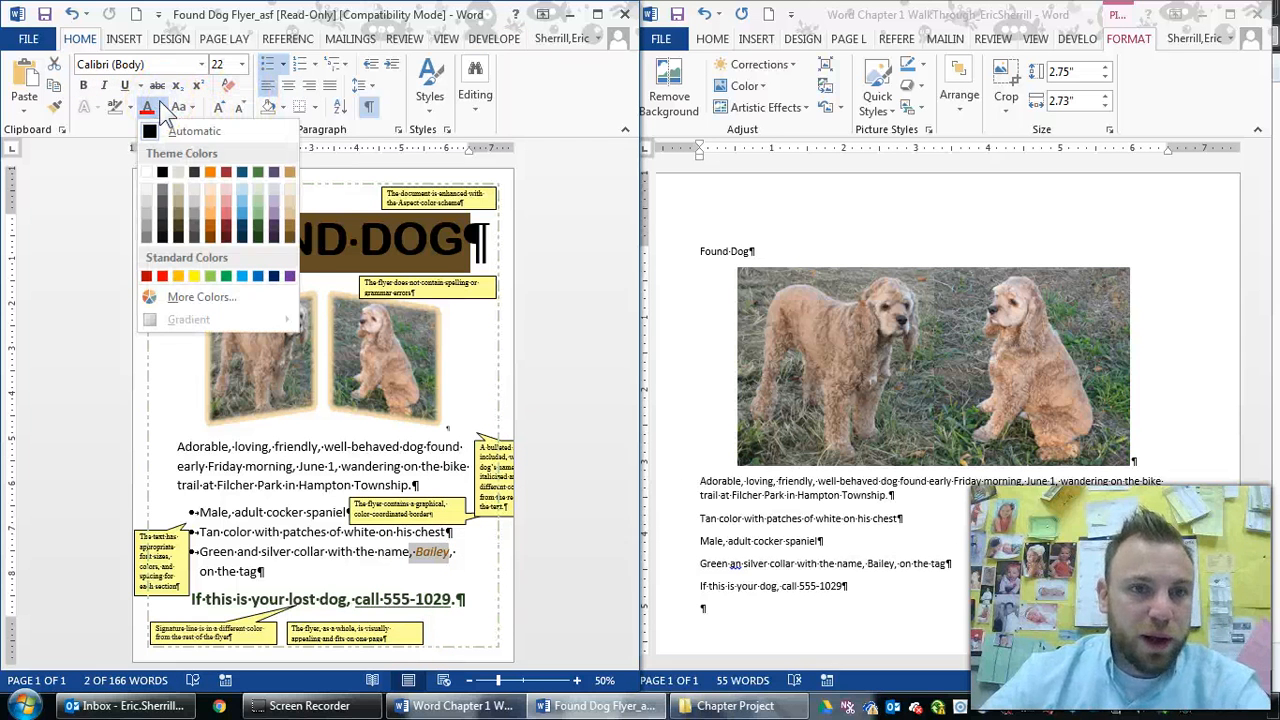
left_click(160, 102)
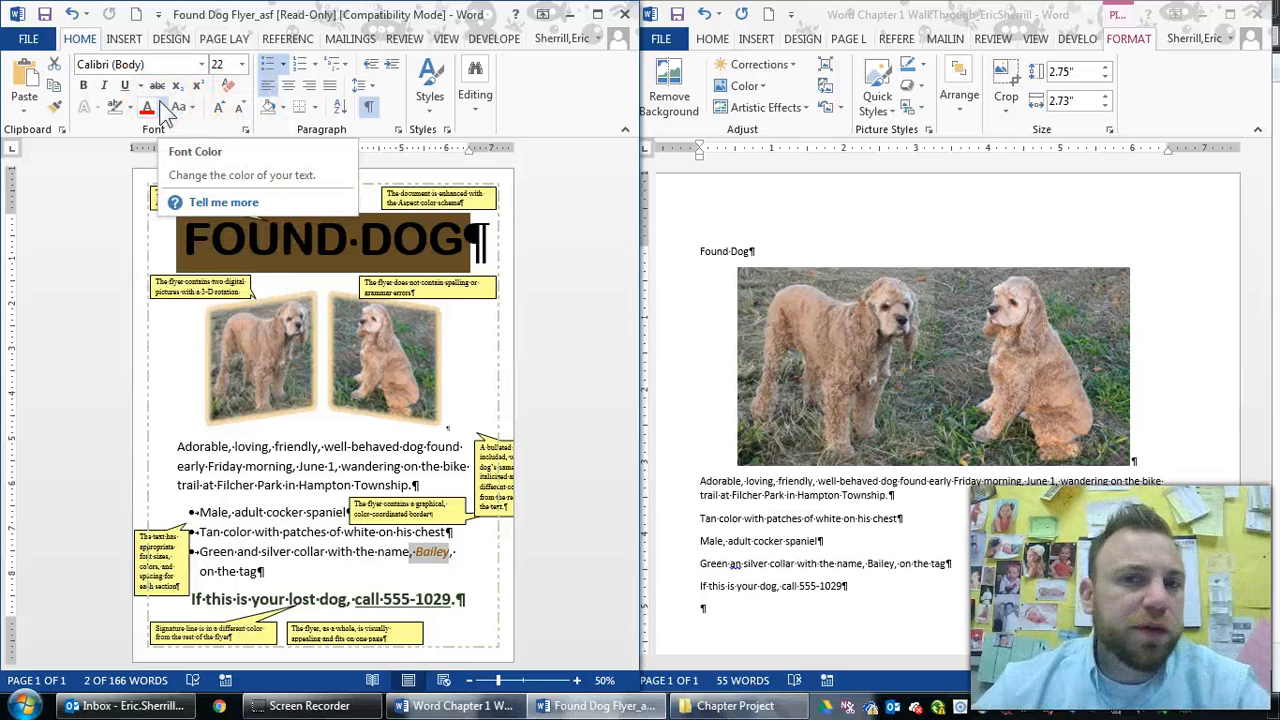